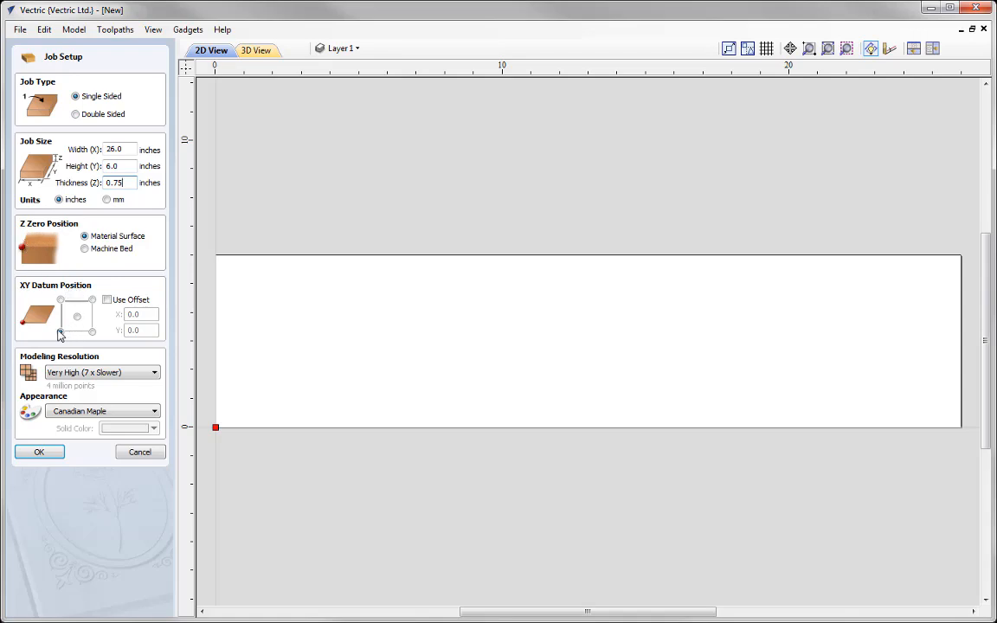
Accept the job setup and draw a 24-inch horizontal polyline starting at X 1, Y 1.
left_click(39, 452)
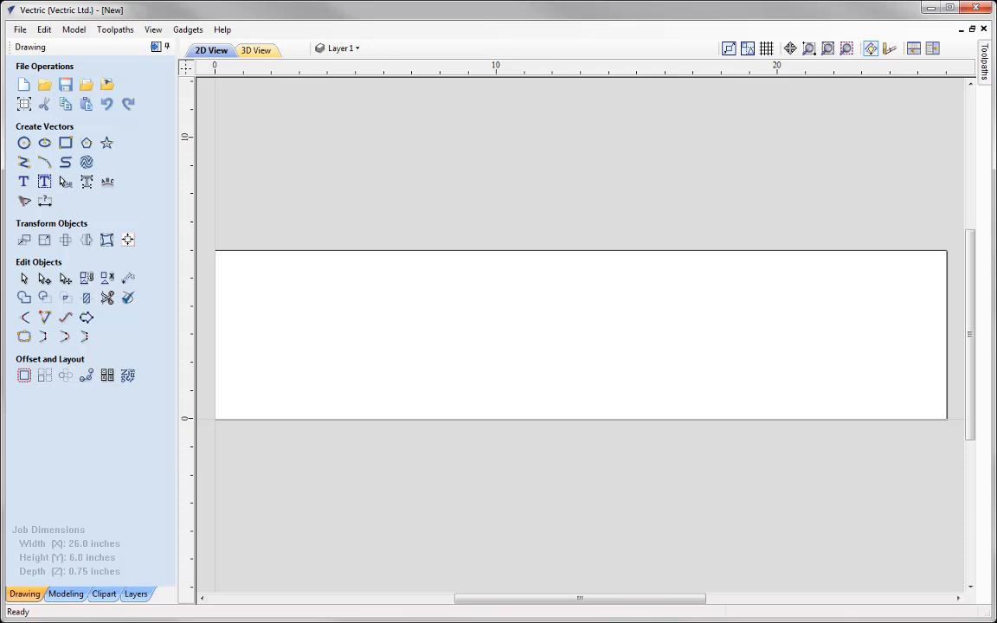
left_click(21, 168)
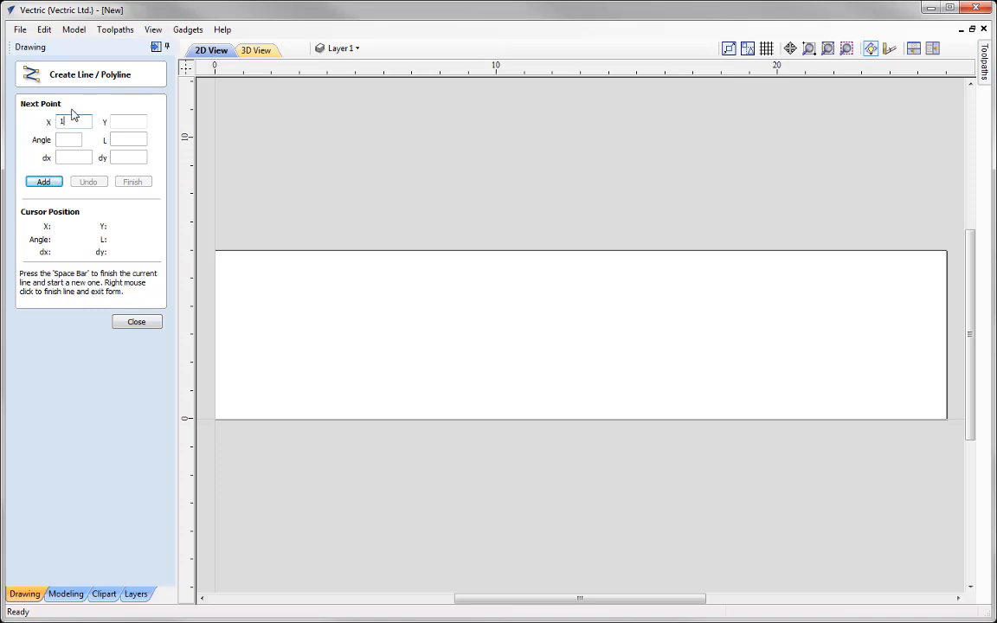
left_click(116, 121)
type("1")
left_click(48, 182)
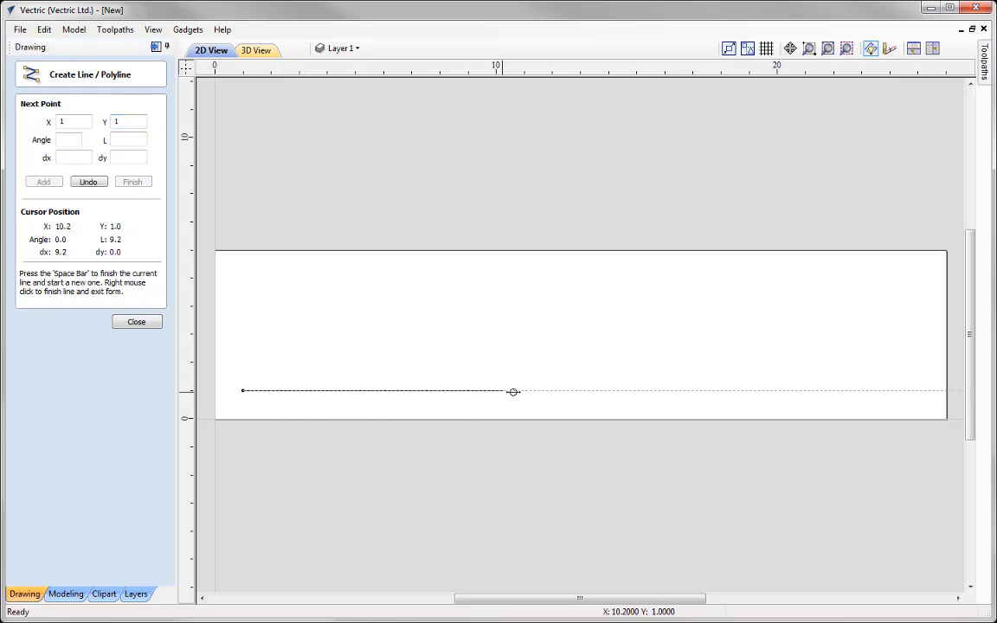
left_click(917, 391)
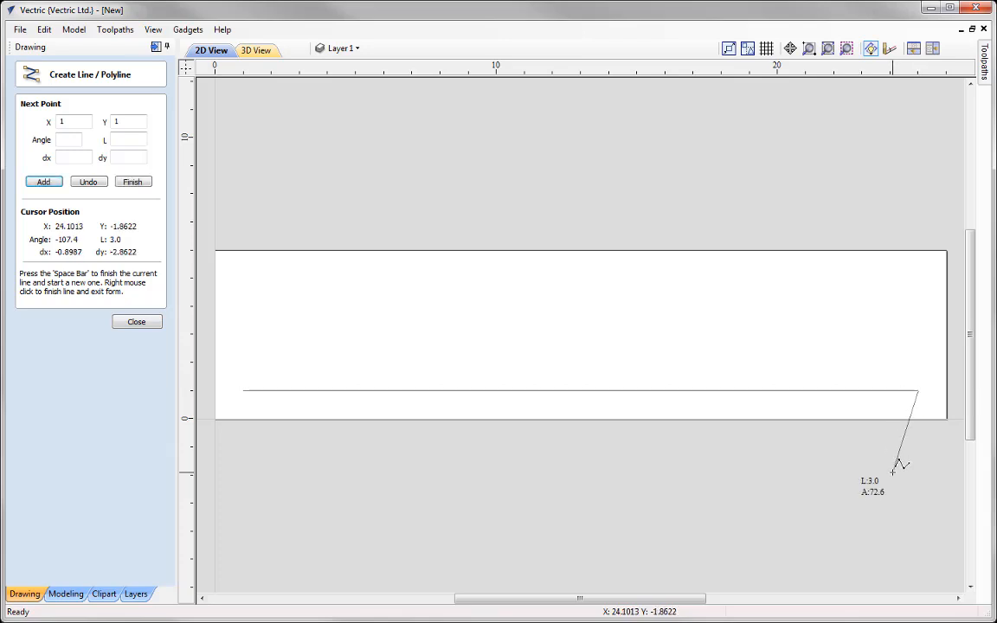
right_click(900, 465)
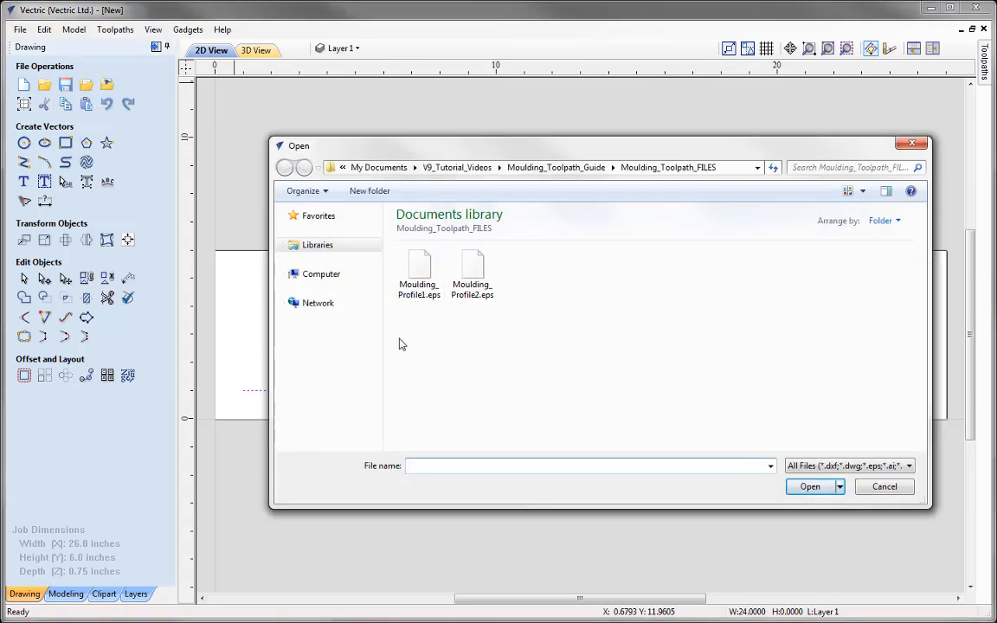
Import the Moulding_Profile1.eps vectors and inspect the imported profile beside the line.
left_click(413, 293)
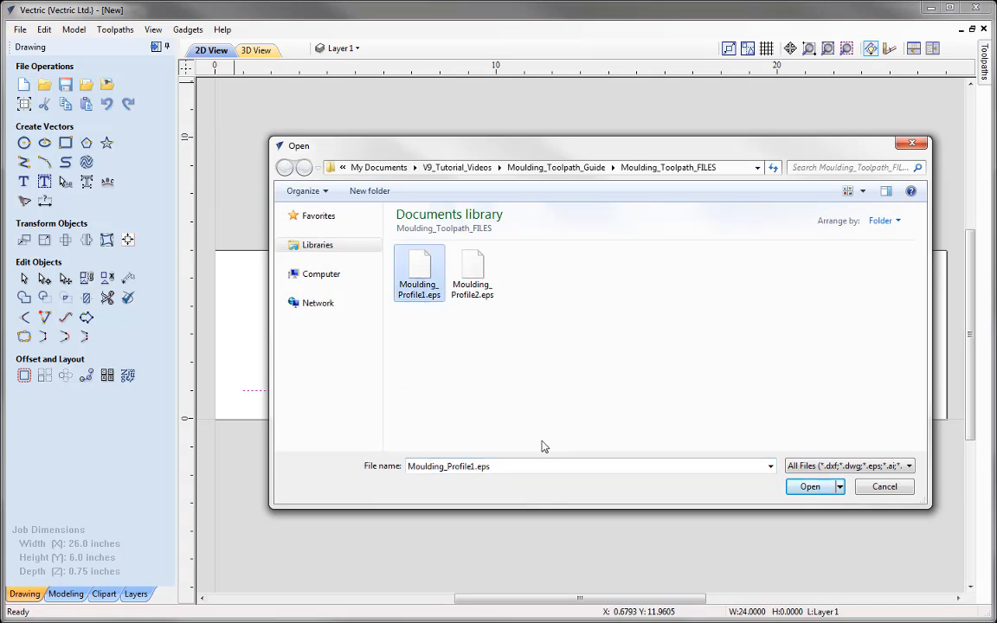
left_click(811, 487)
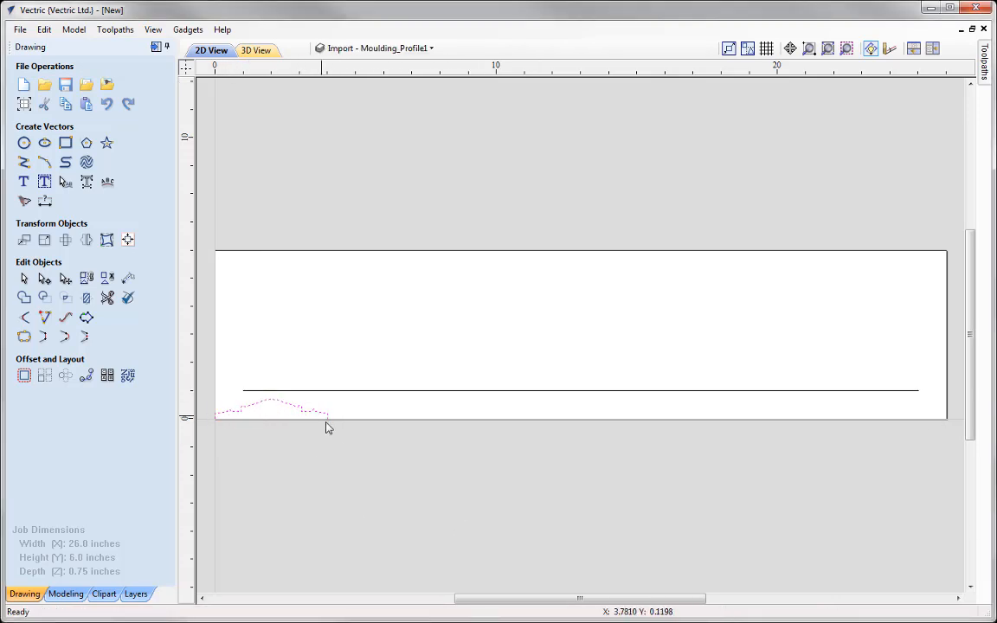
left_click(847, 52)
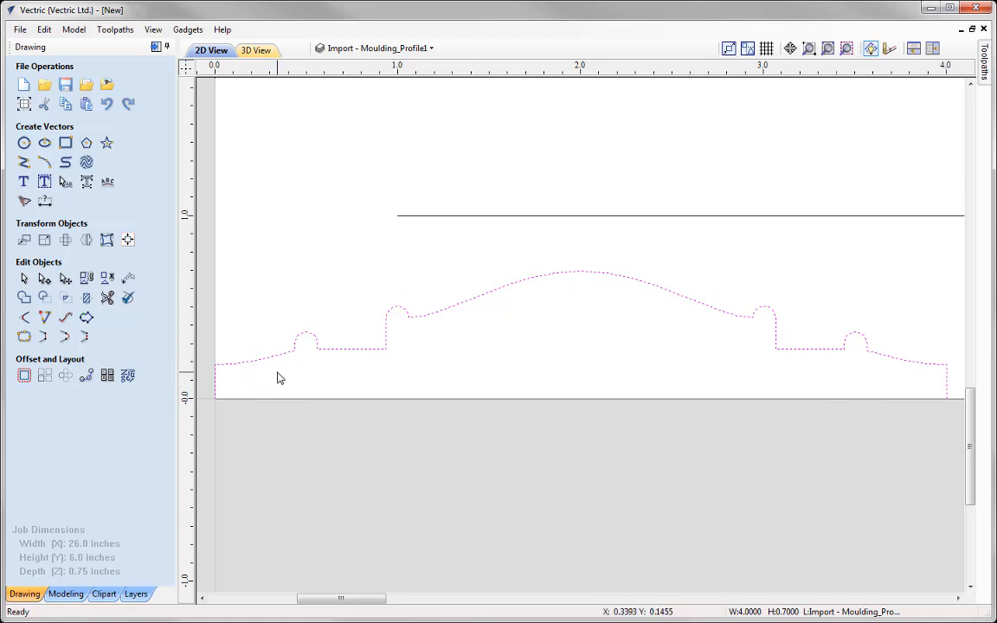
left_click(285, 311)
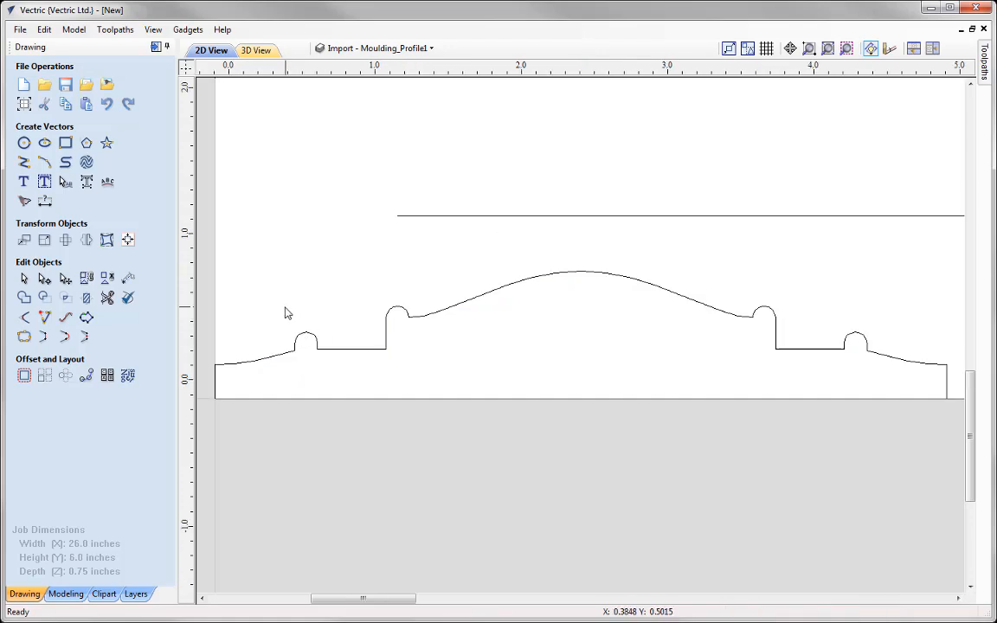
scroll(265, 296, "down", 5)
scroll(497, 363, "up", 1)
scroll(497, 362, "down", 1)
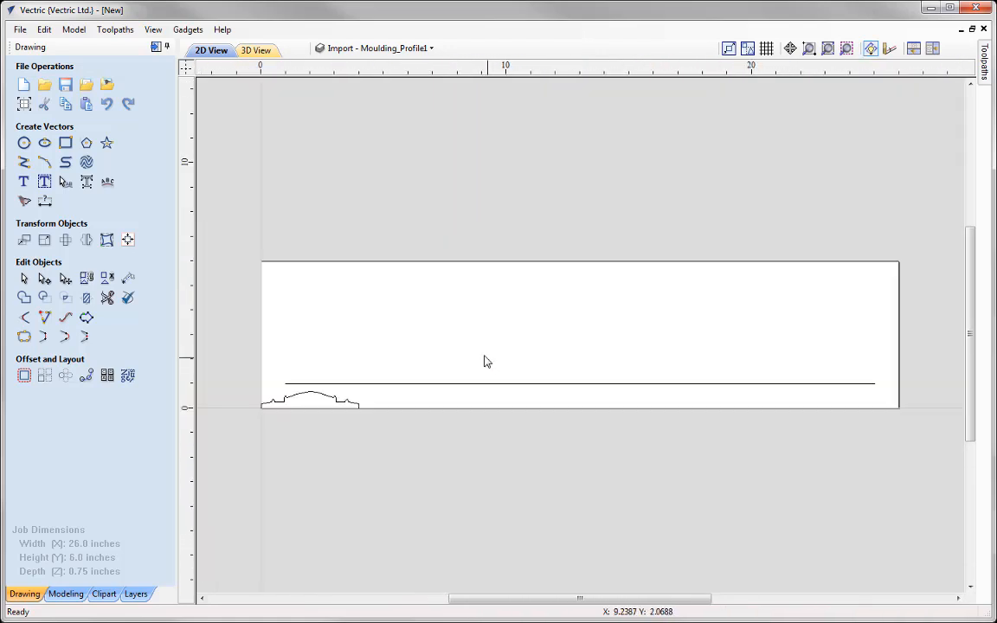
Switch to the toolpath operations, review the material setup and accept its settings.
left_click(155, 49)
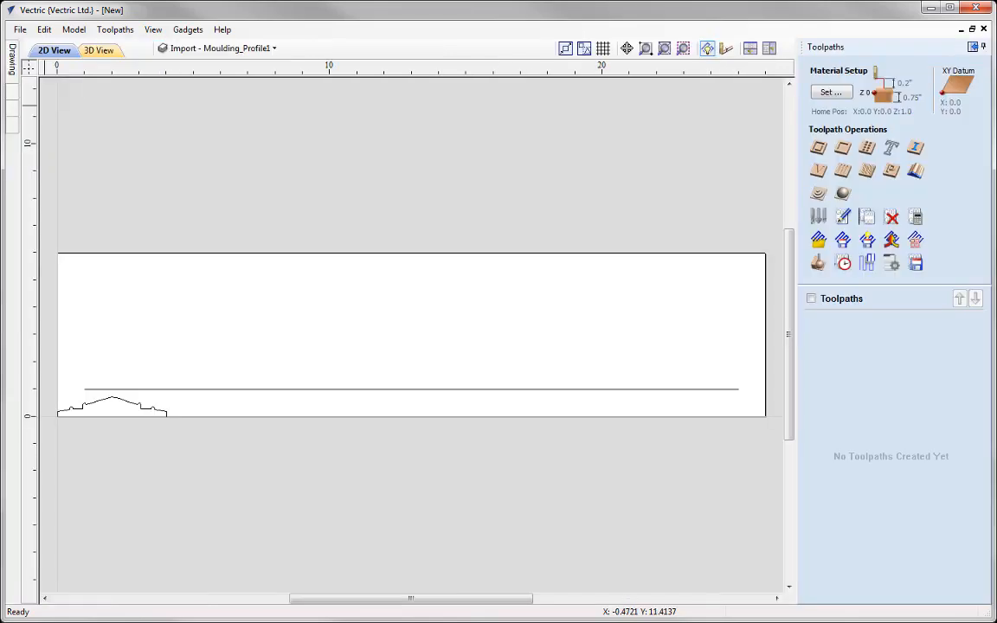
left_click(830, 92)
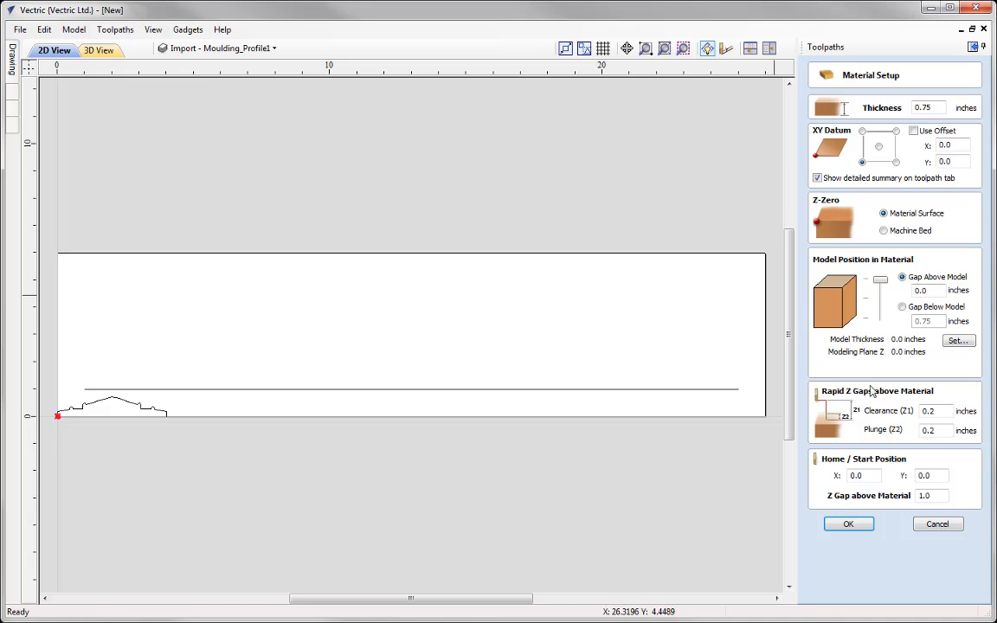
left_click(856, 525)
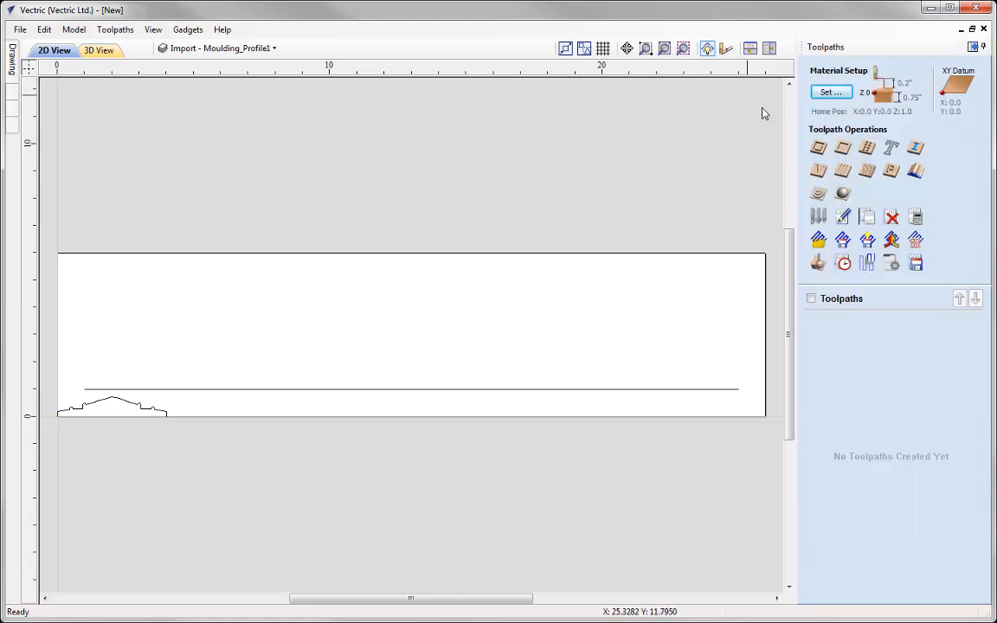
Start a Moulding Toolpath with the horizontal line as drive rail and the imported vector as profile.
left_click(918, 173)
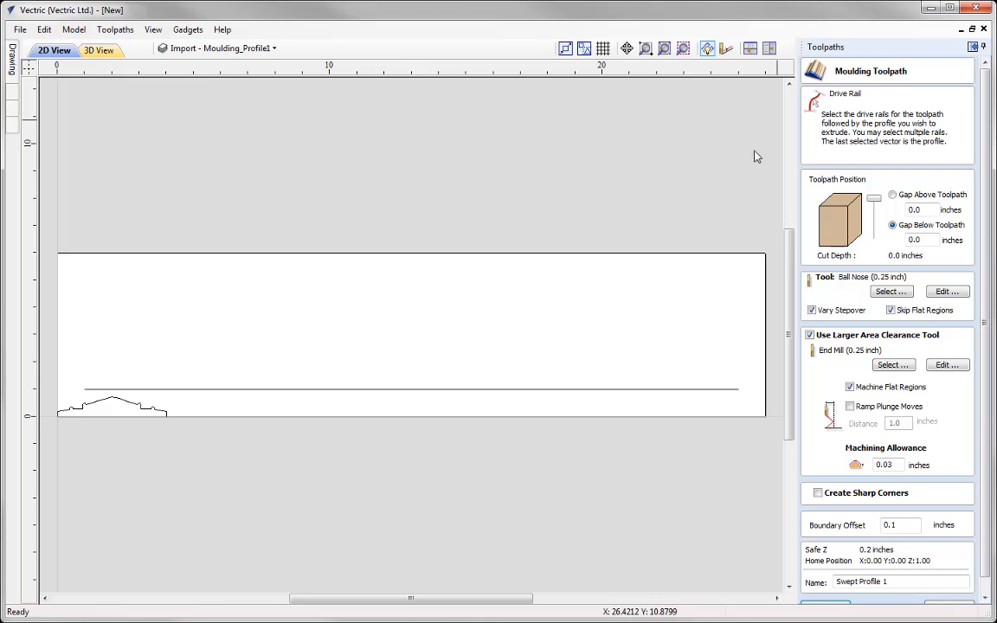
left_click(617, 389)
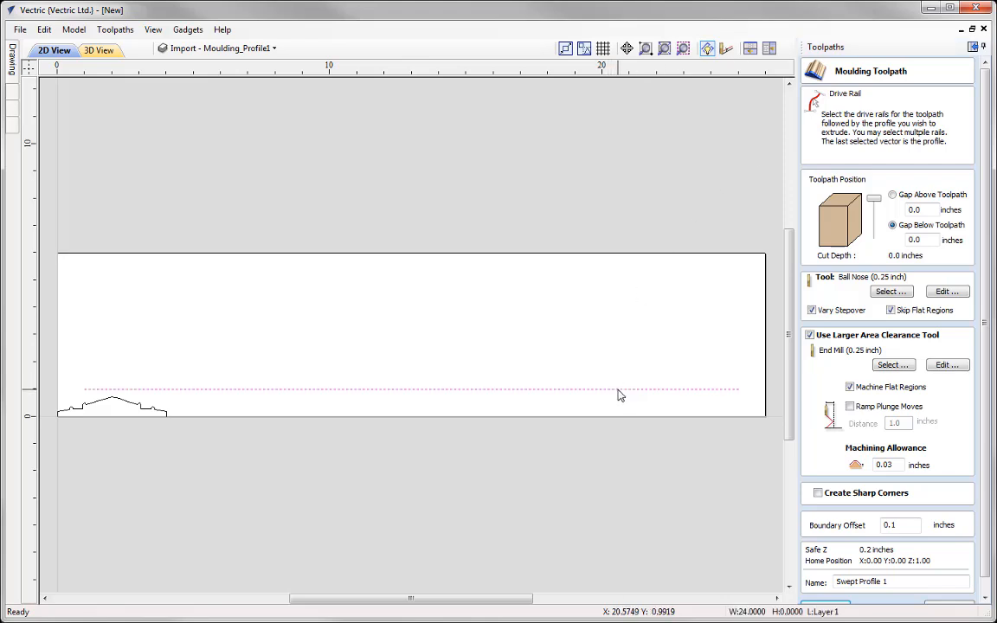
left_click(138, 408, "shift")
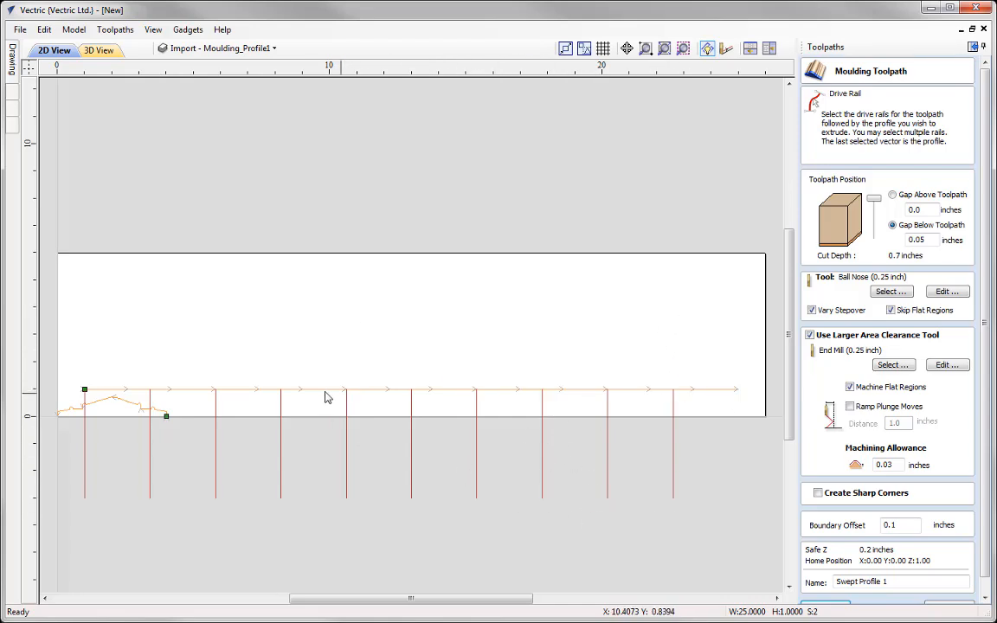
Reverse the direction of both the drive rail and the moulding profile.
right_click(399, 396)
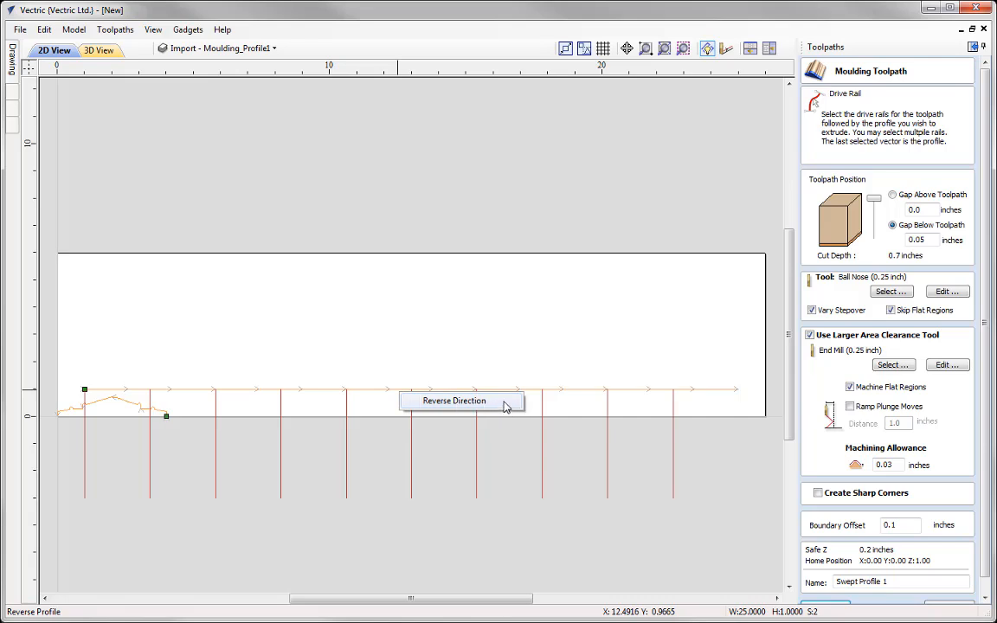
left_click(468, 400)
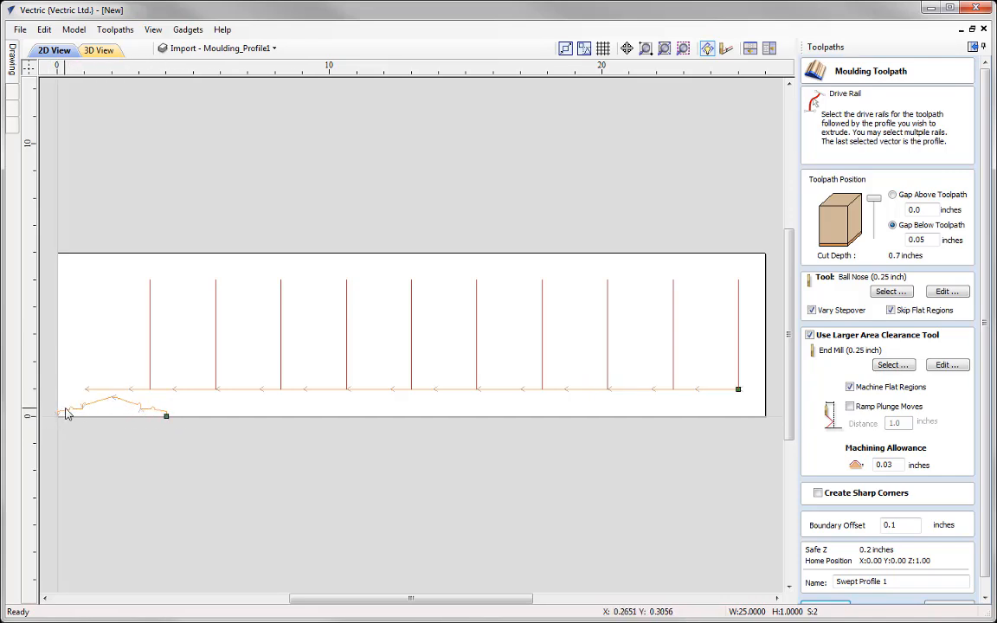
right_click(127, 405)
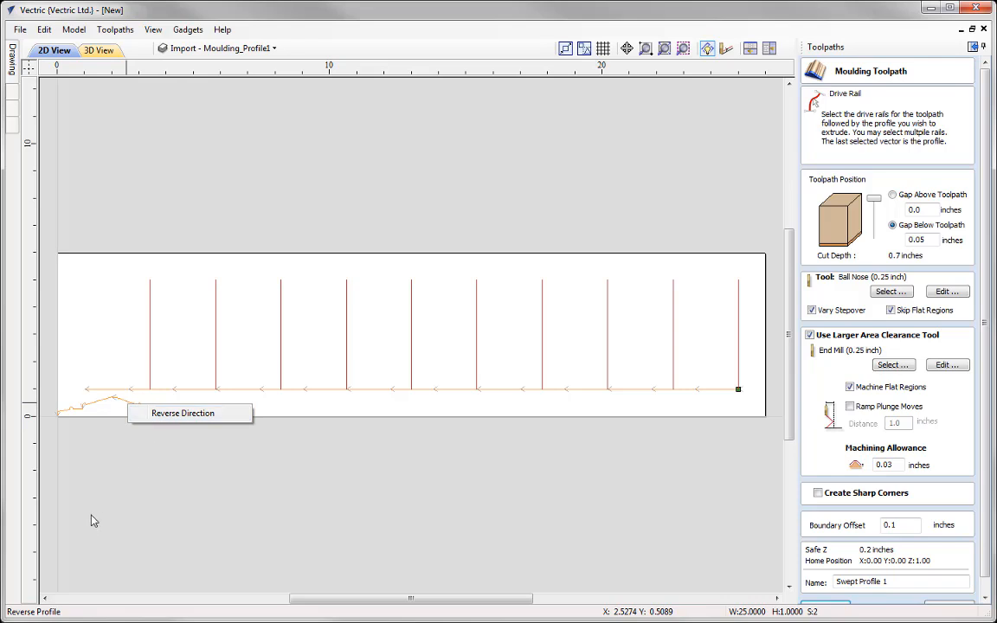
left_click(169, 418)
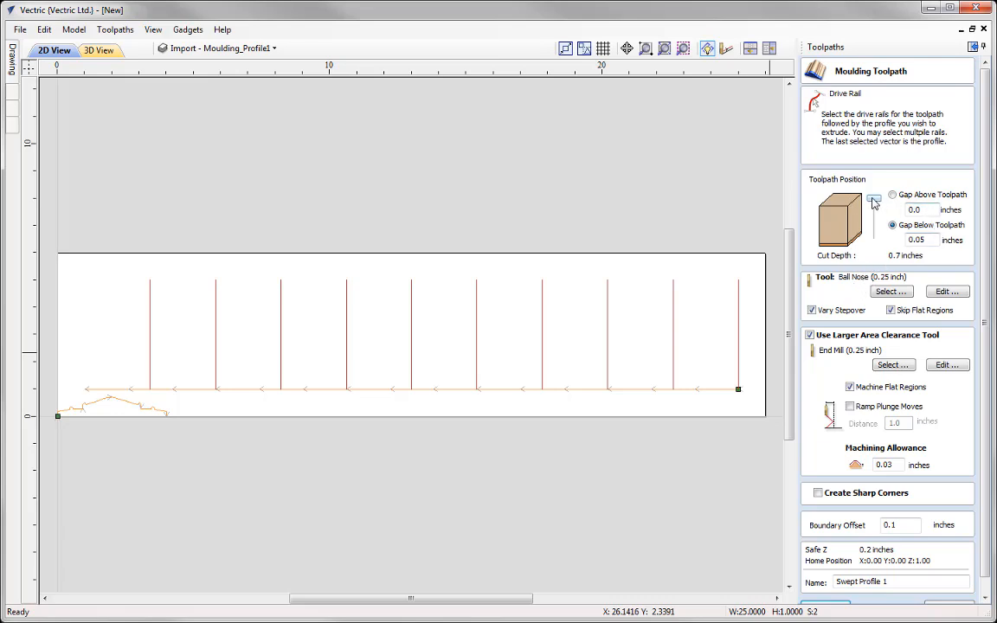
Position the moulding toolpath with a 0.05 inch gap above and 0 below, and choose the Ball Nose (0.125 inch) tool.
left_click_drag(874, 202, 894, 223)
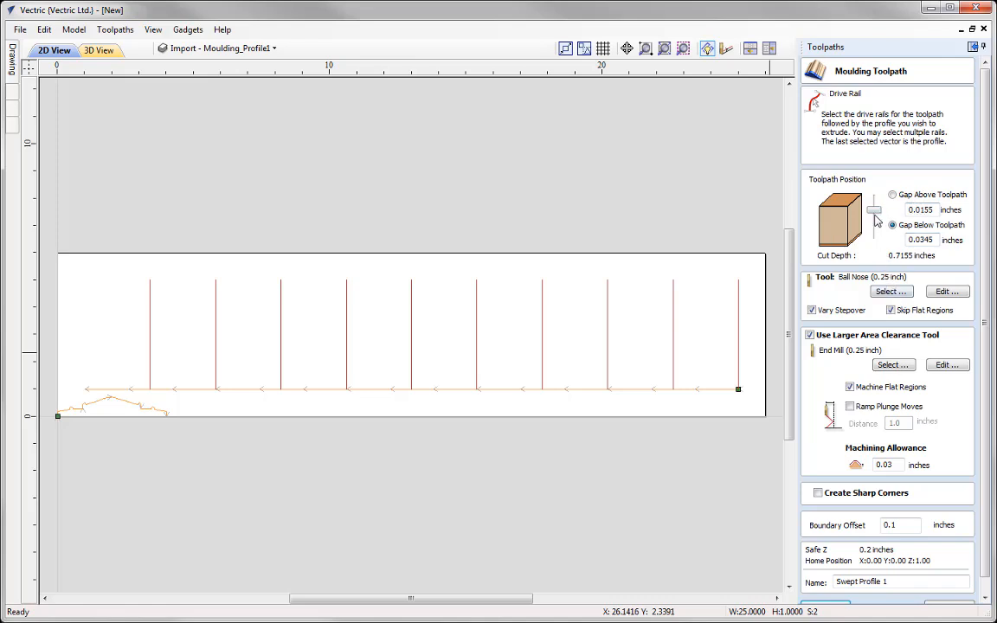
left_click_drag(875, 224, 874, 277)
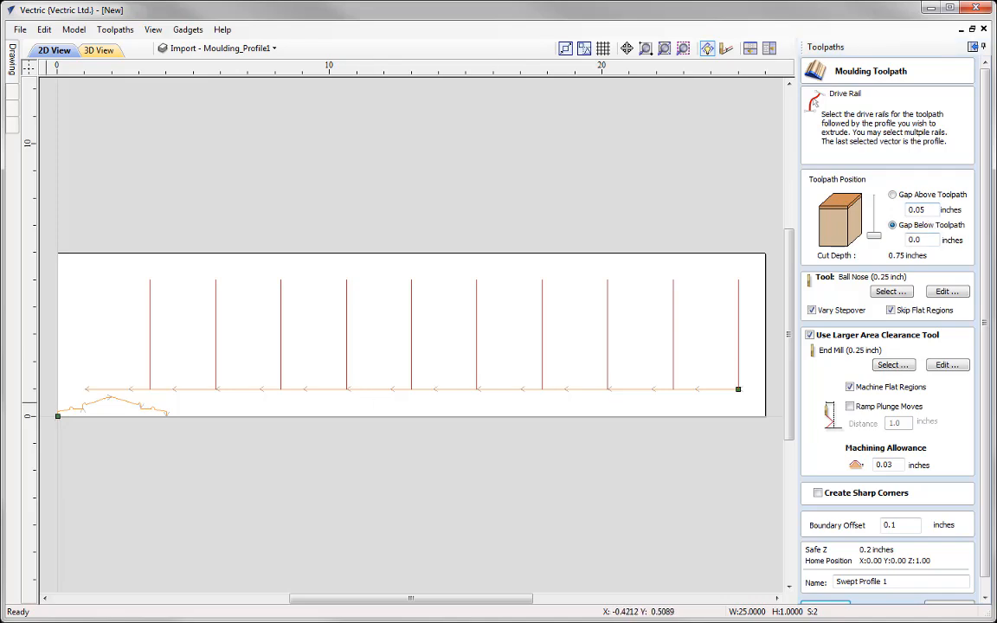
left_click(894, 292)
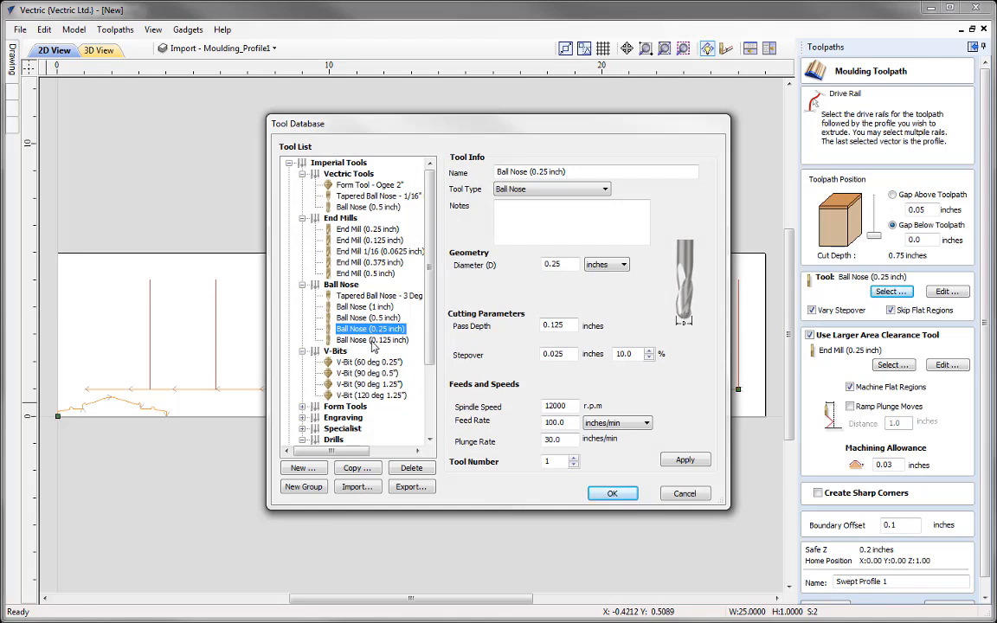
left_click(359, 341)
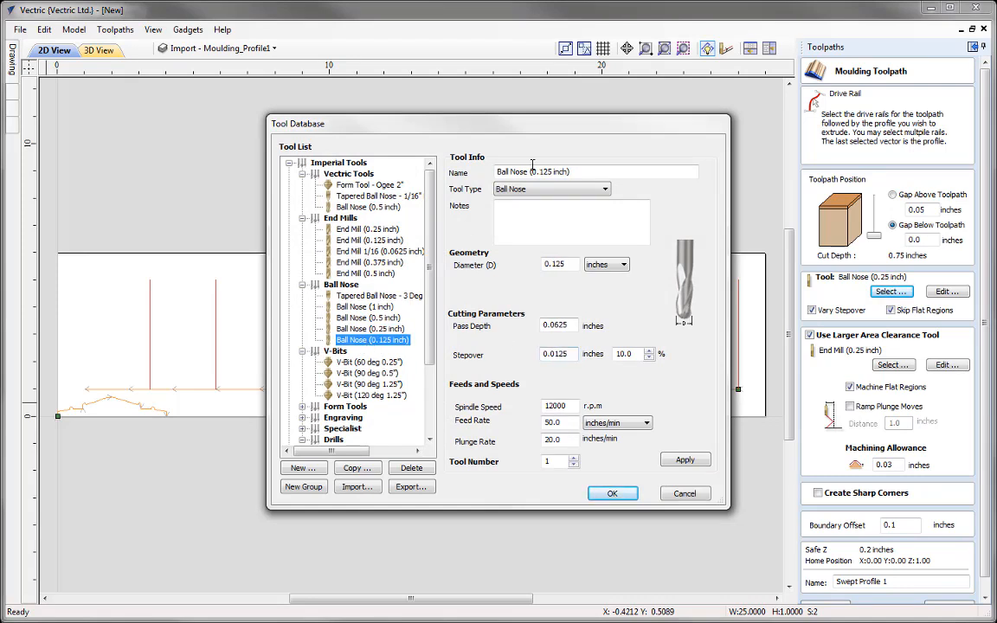
left_click(615, 494)
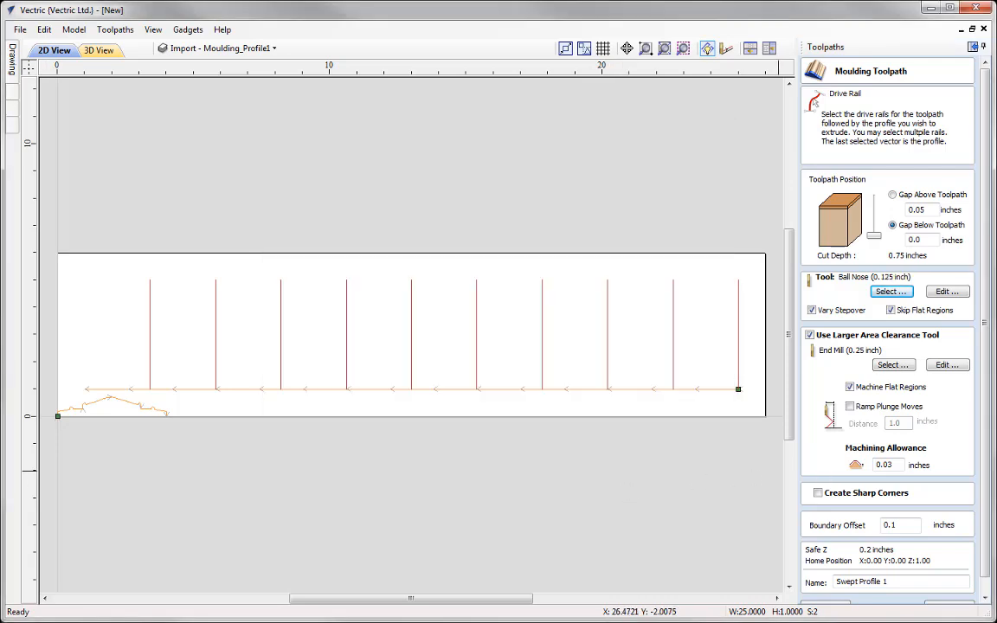
Calculate the moulding toolpath with the larger area clearance tool and Vary Stepover disabled and a boundary offset of 0.
left_click(810, 335)
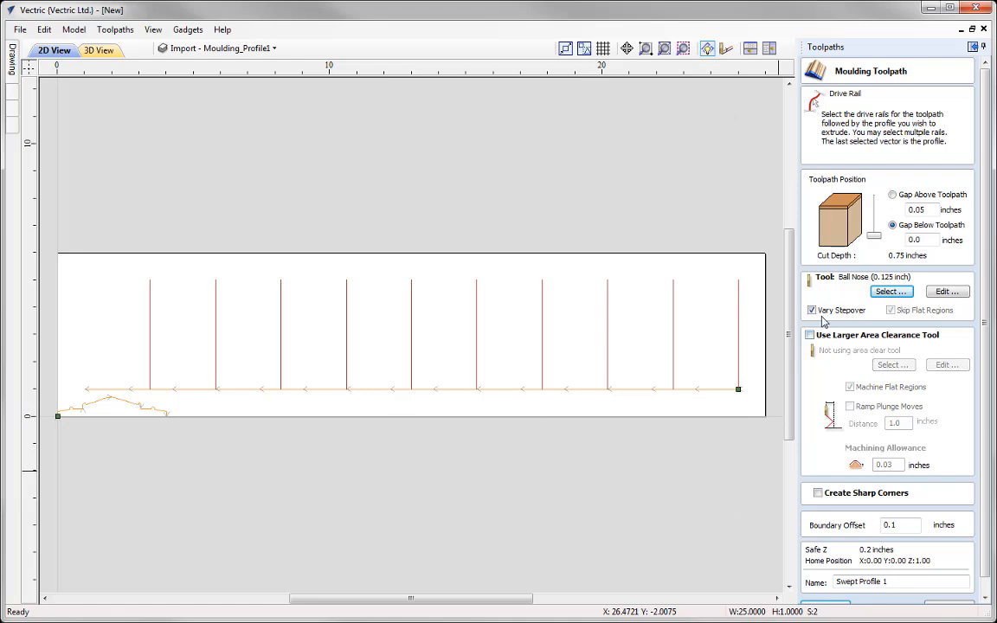
double_click(899, 526)
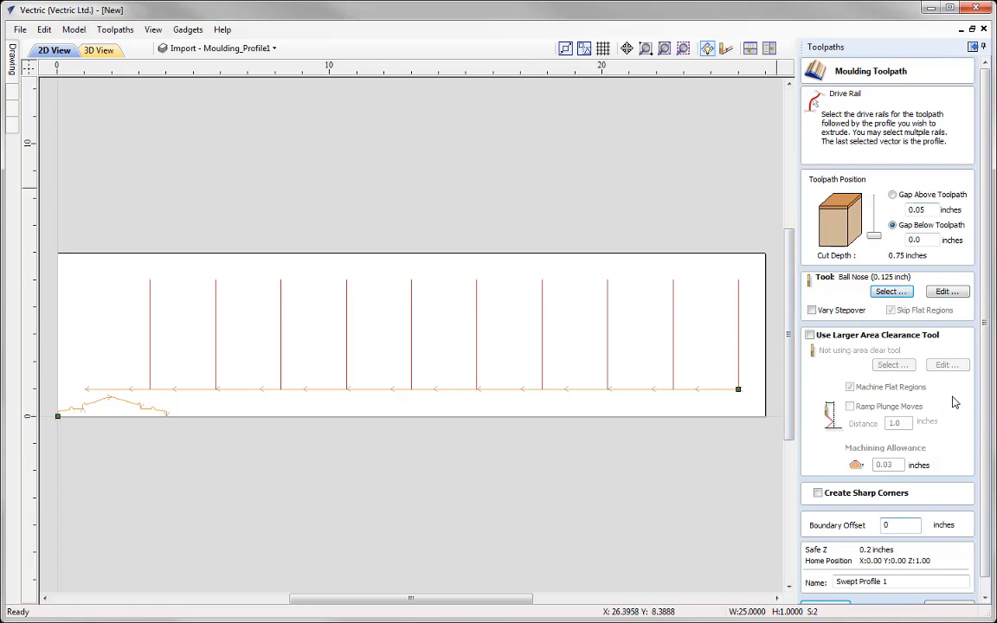
scroll(987, 429, "down", 1)
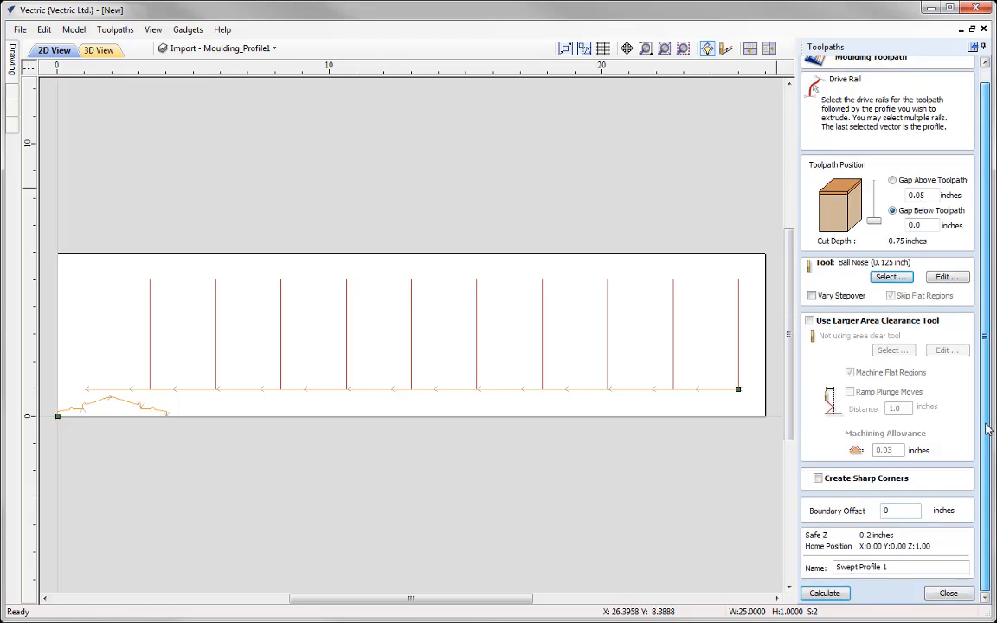
left_click(824, 594)
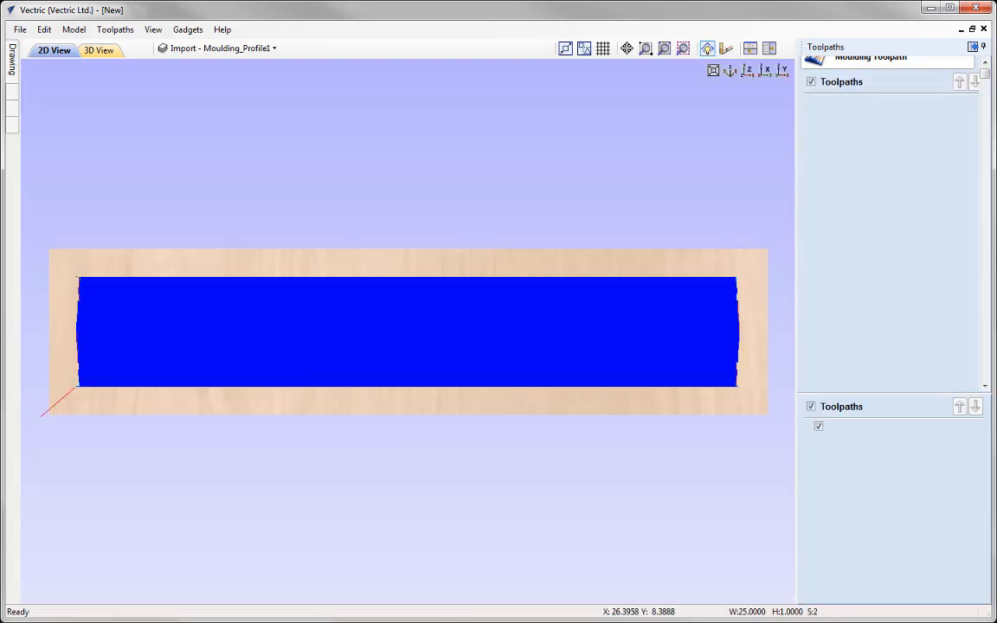
Examine the calculated toolpath in 3D and end-on along the X axis with Color Shaded View turned off.
left_click_drag(238, 421, 307, 396)
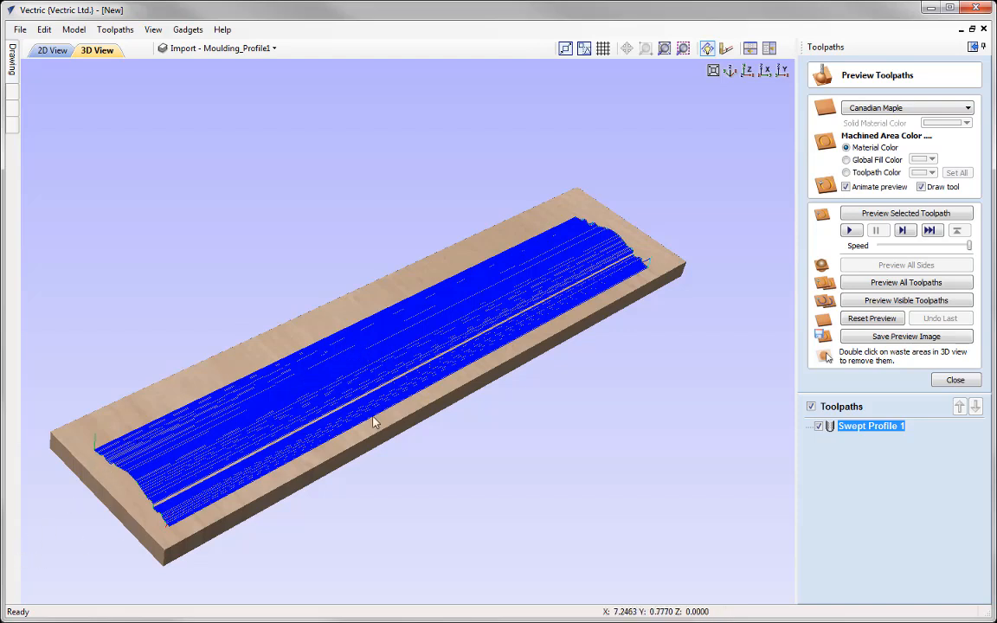
left_click_drag(401, 408, 585, 180)
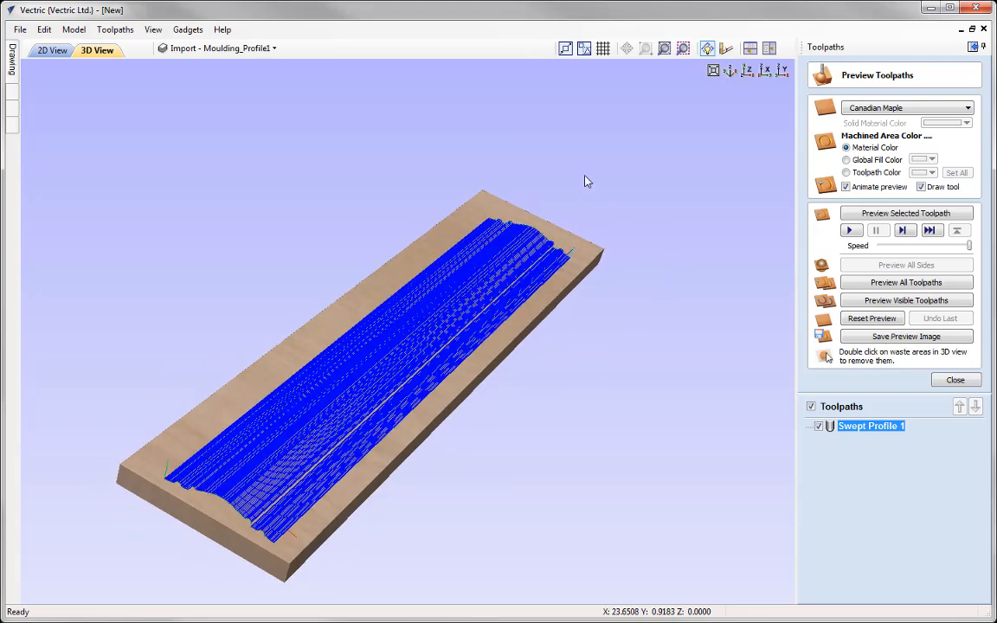
left_click(766, 70)
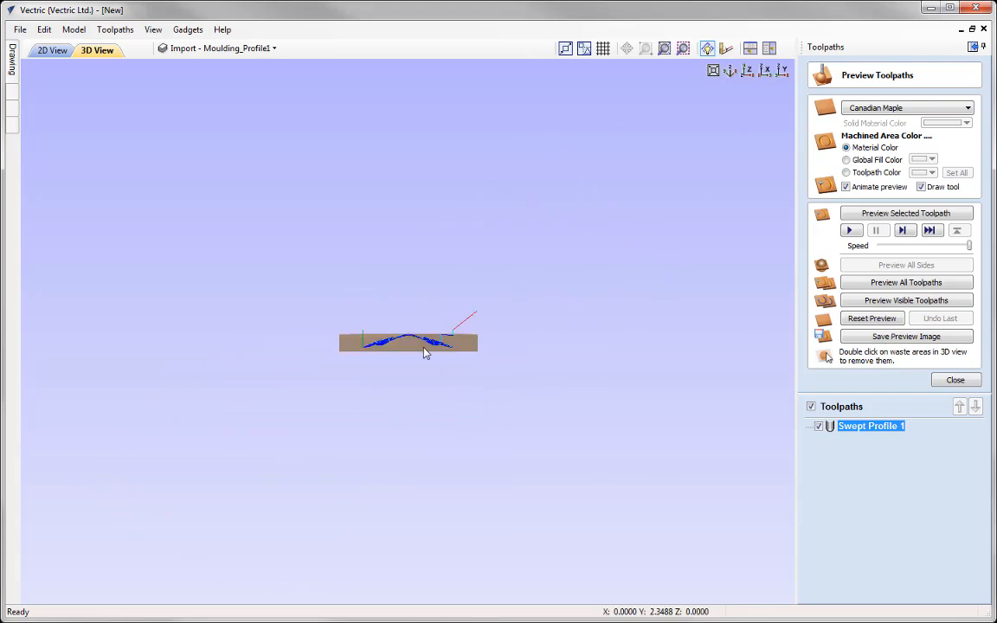
scroll(398, 367, "up", 4)
scroll(394, 384, "up", 3)
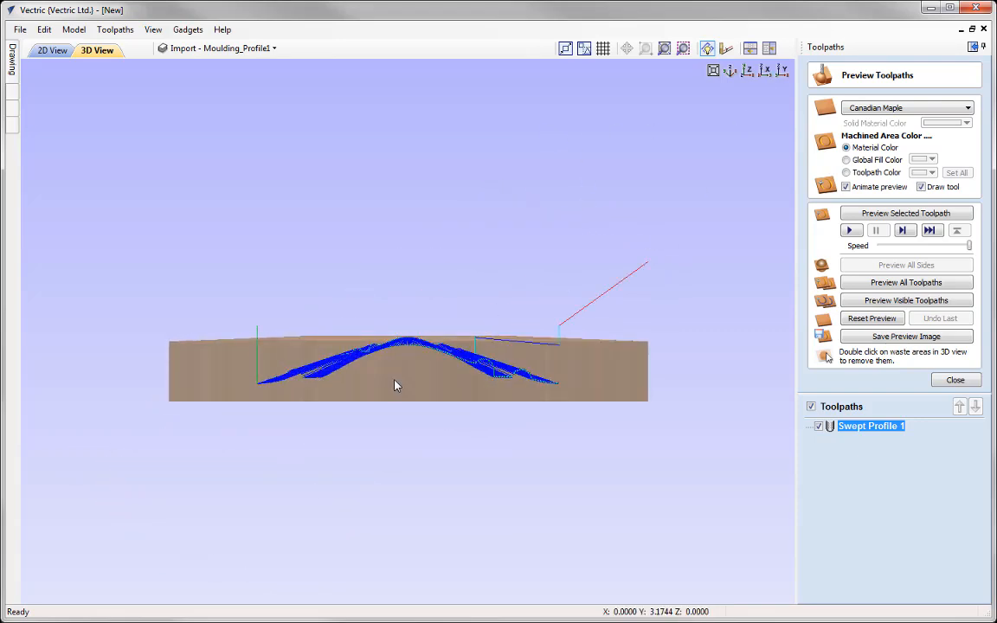
left_click(152, 30)
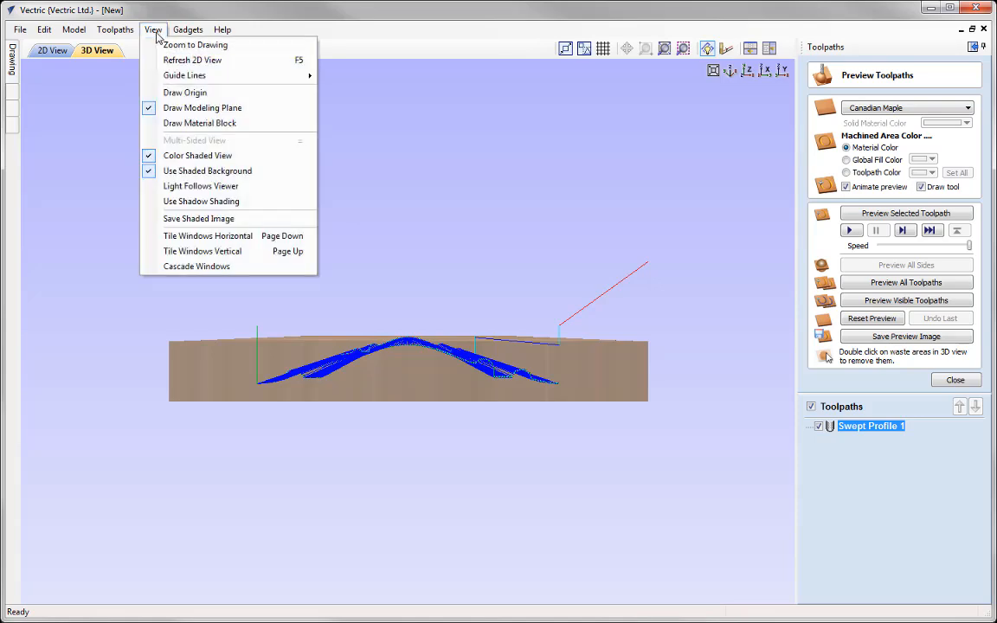
left_click(229, 157)
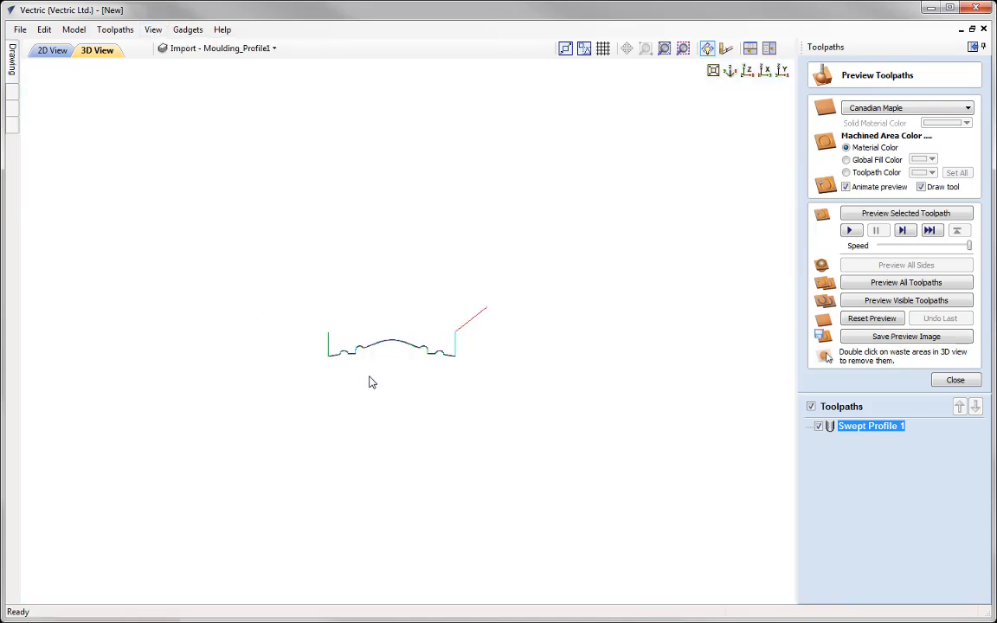
Inspect the moulding toolpath lines end-on and at an angle, and turn Color Shaded View back on.
scroll(369, 382, "up", 5)
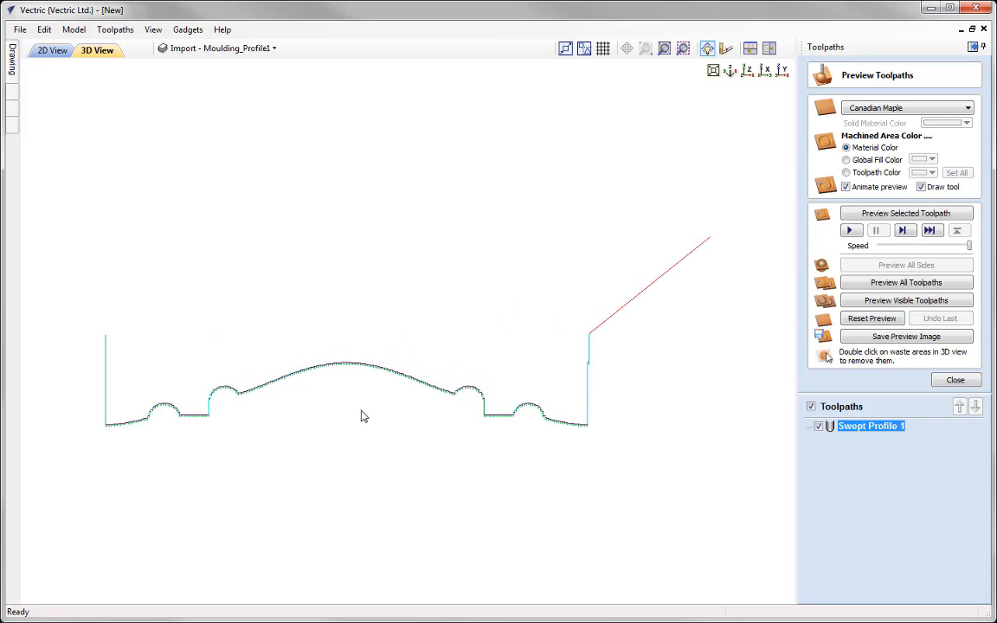
scroll(382, 400, "up", 3)
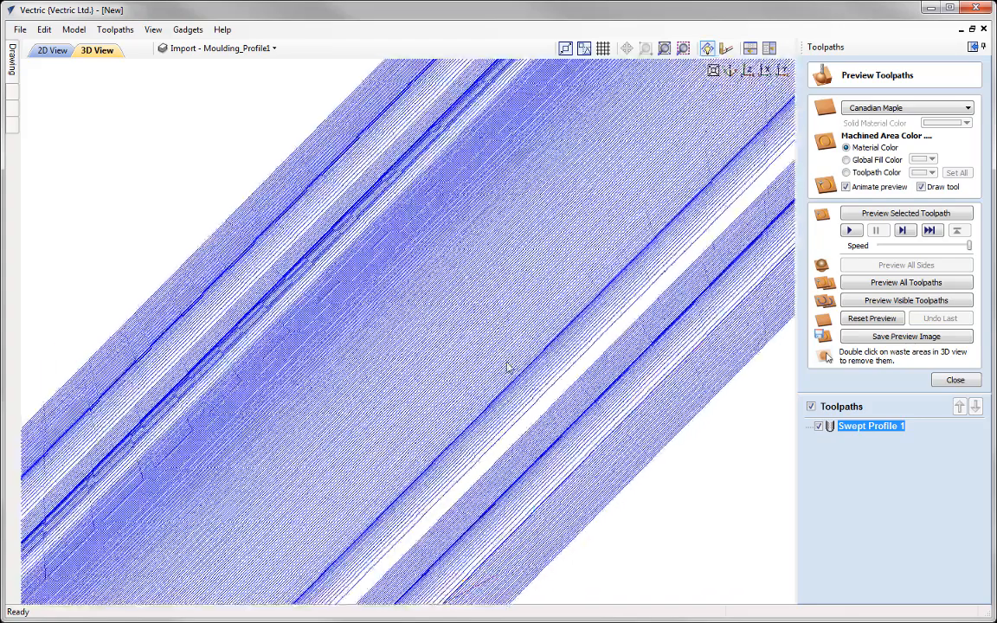
left_click_drag(510, 277, 537, 344)
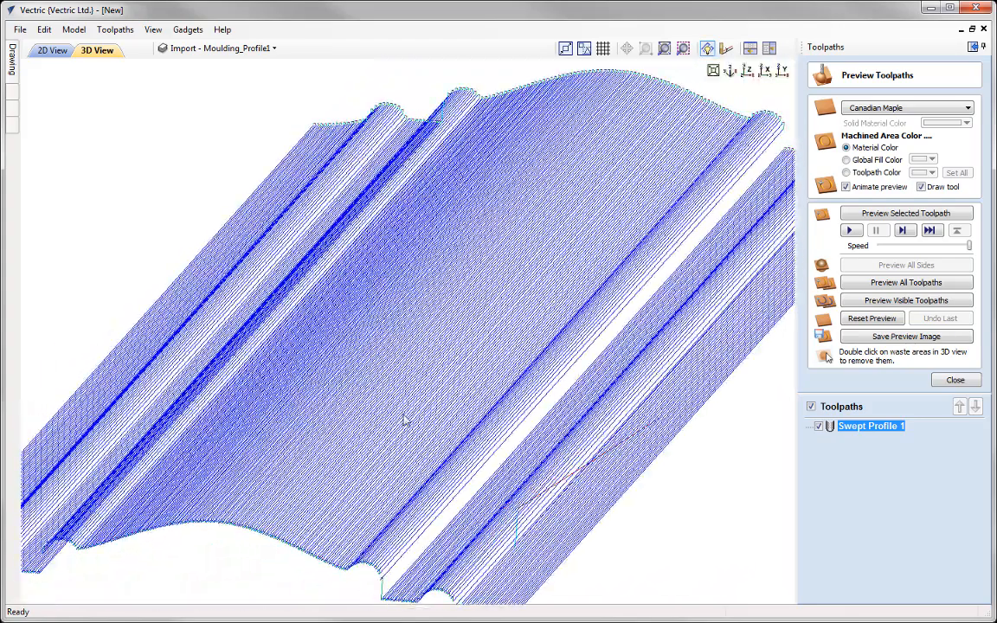
scroll(401, 420, "down", 1)
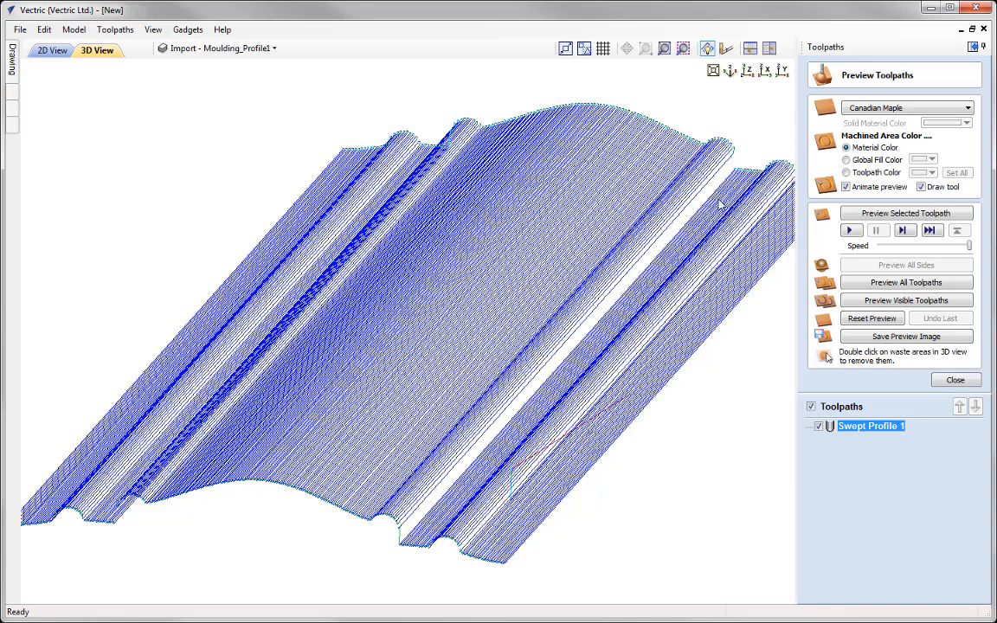
left_click(152, 30)
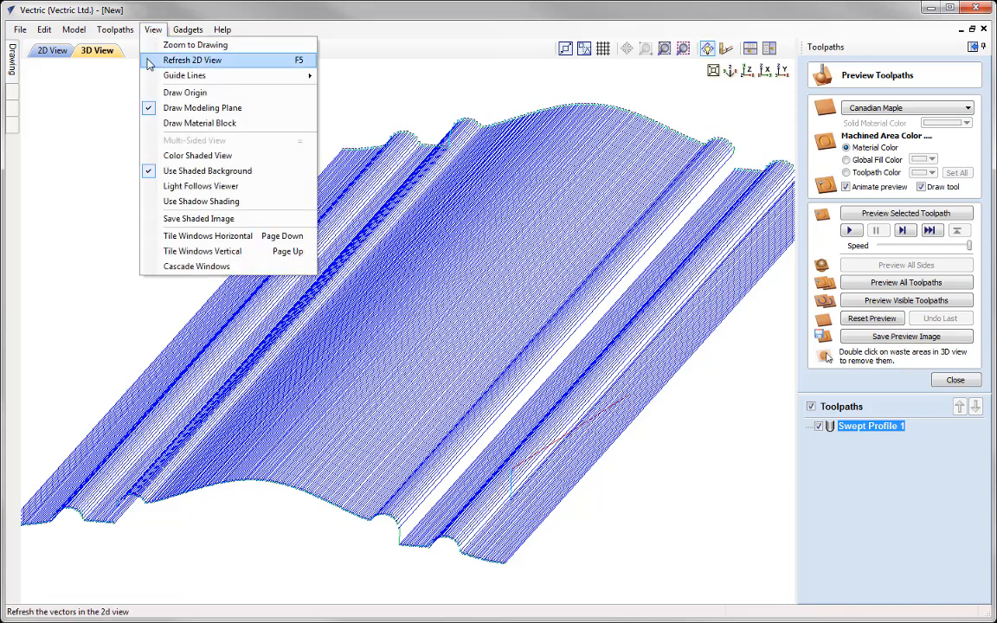
left_click(217, 160)
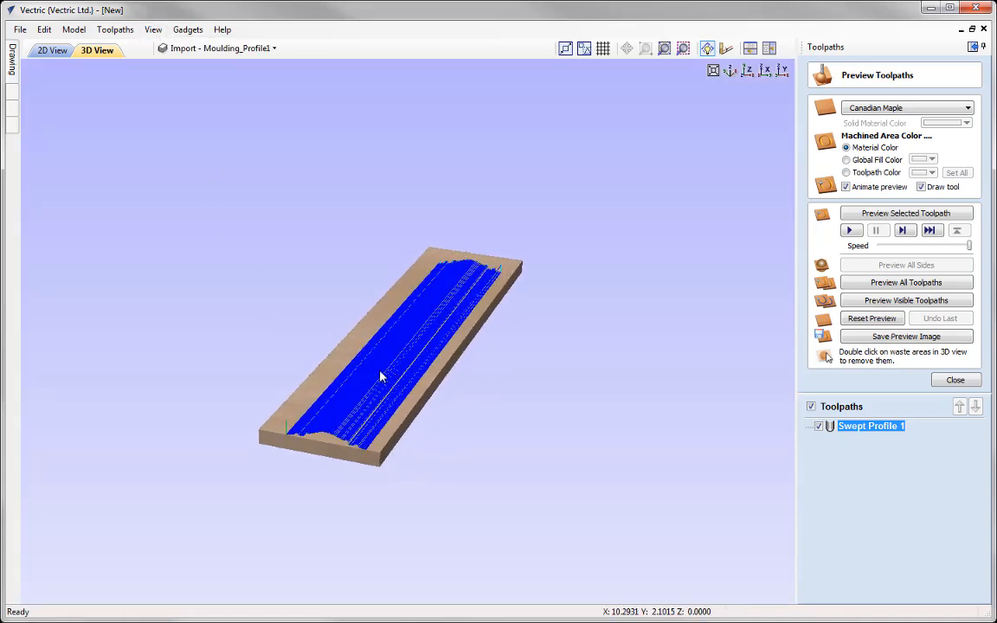
Preview the Swept Profile 1 toolpath in isometric view and compare it with the 2D vectors in tiled windows before maximizing the 3D view.
left_click_drag(381, 376, 322, 405)
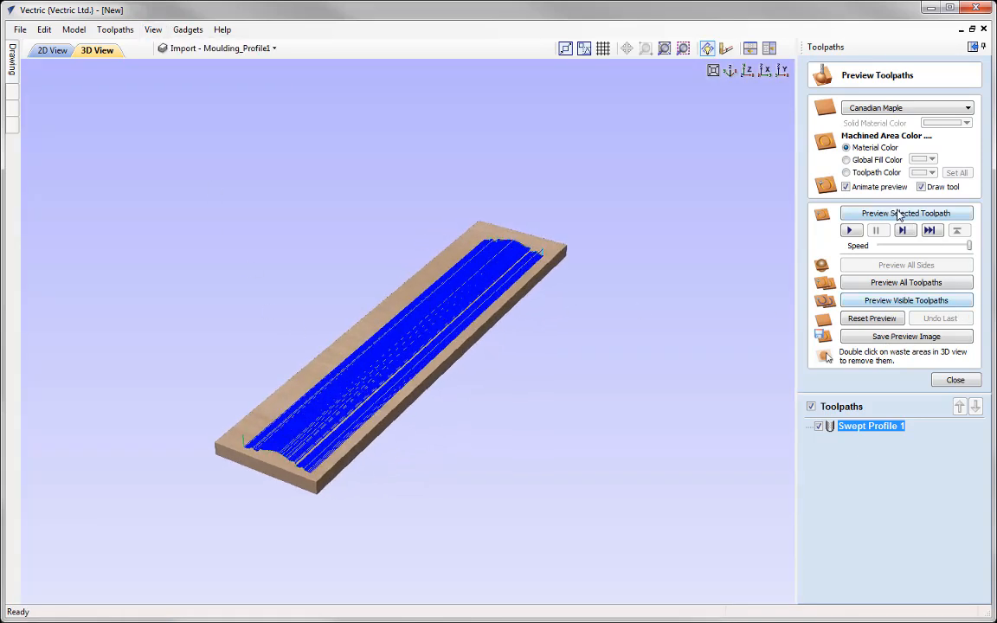
left_click(730, 71)
left_click(930, 216)
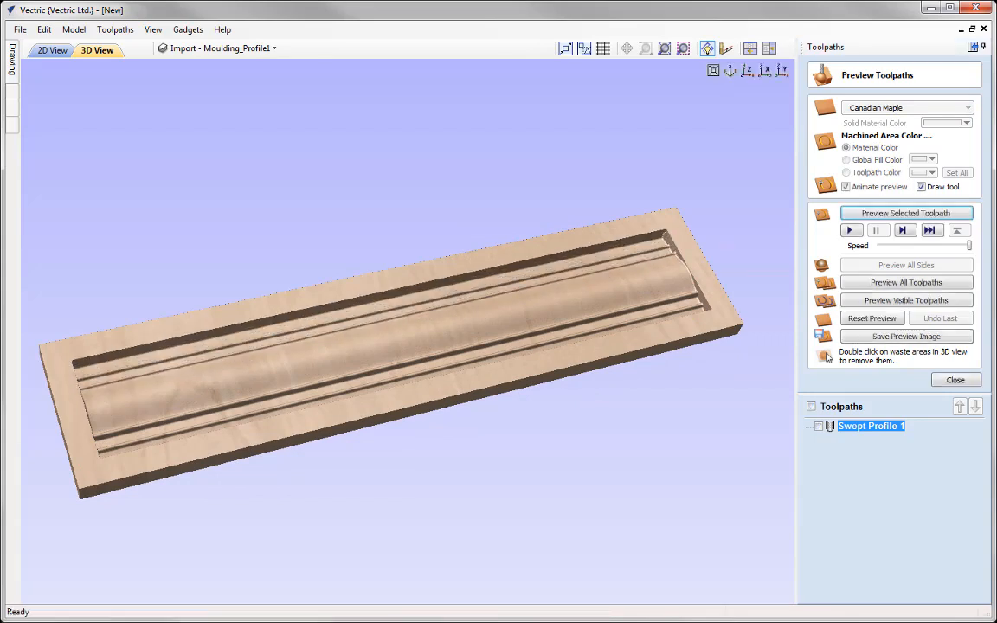
left_click(750, 48)
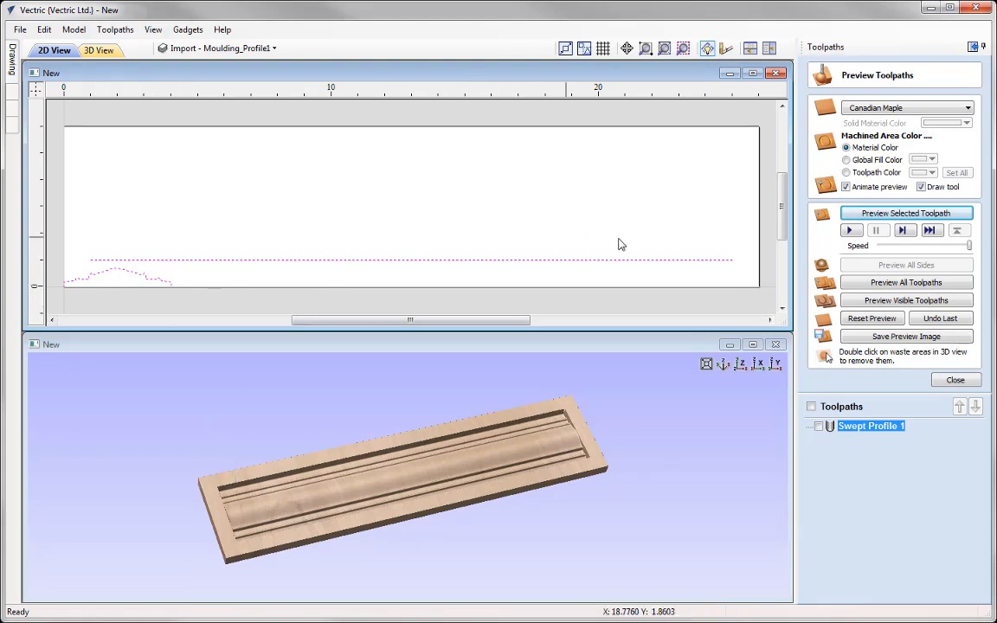
left_click(752, 345)
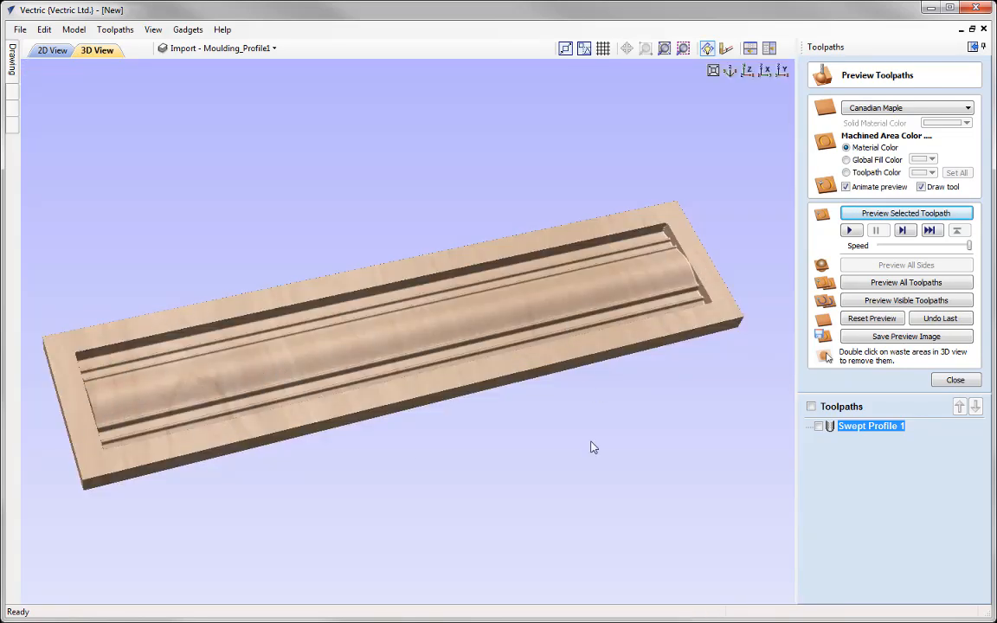
Reset the preview and recalculate the Swept Profile 1 toolpath with Vary Stepover enabled.
left_click(872, 319)
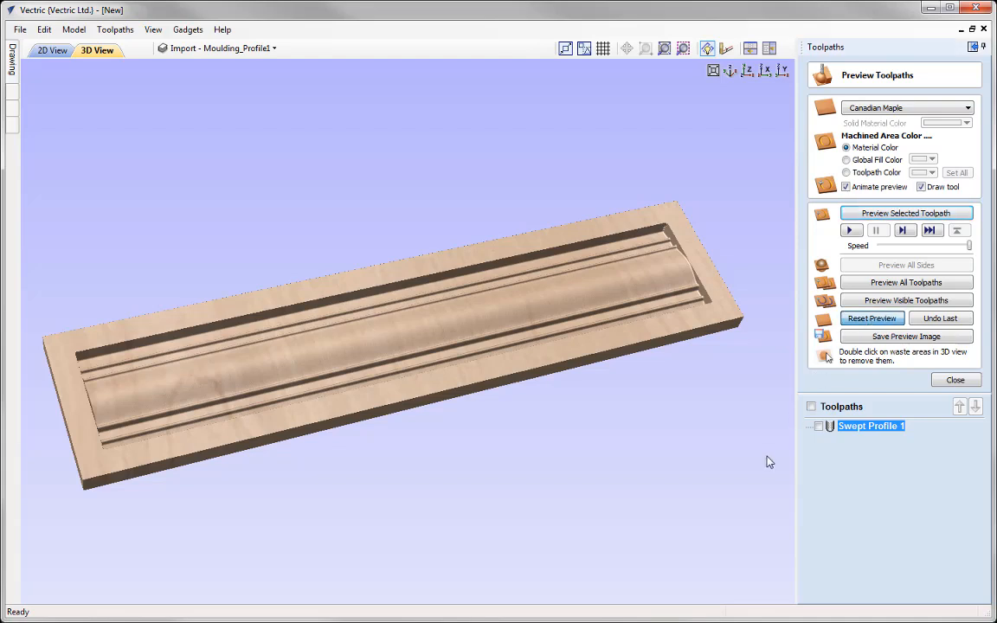
left_click(819, 425)
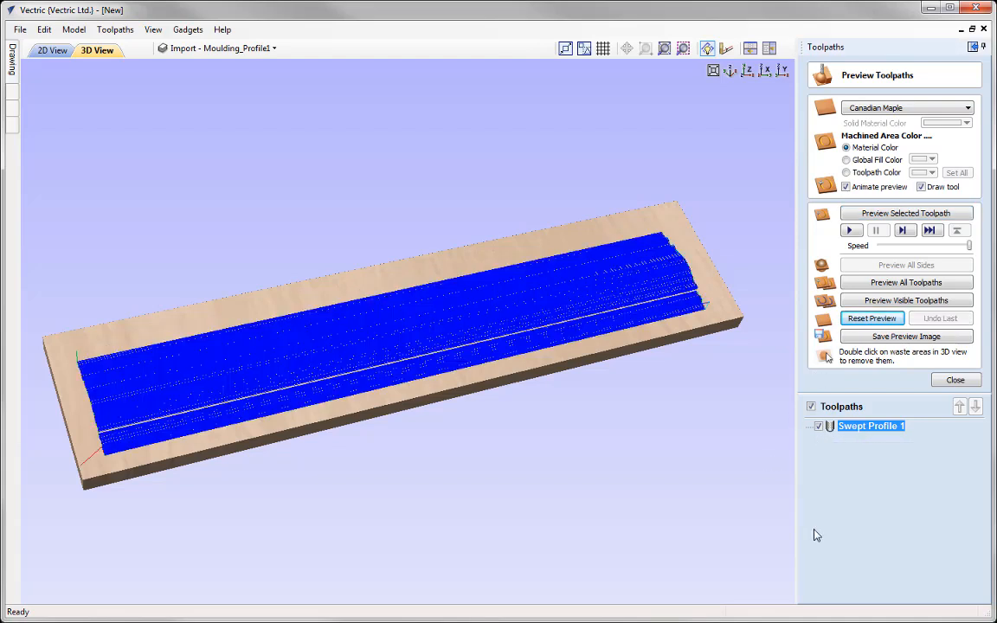
double_click(867, 427)
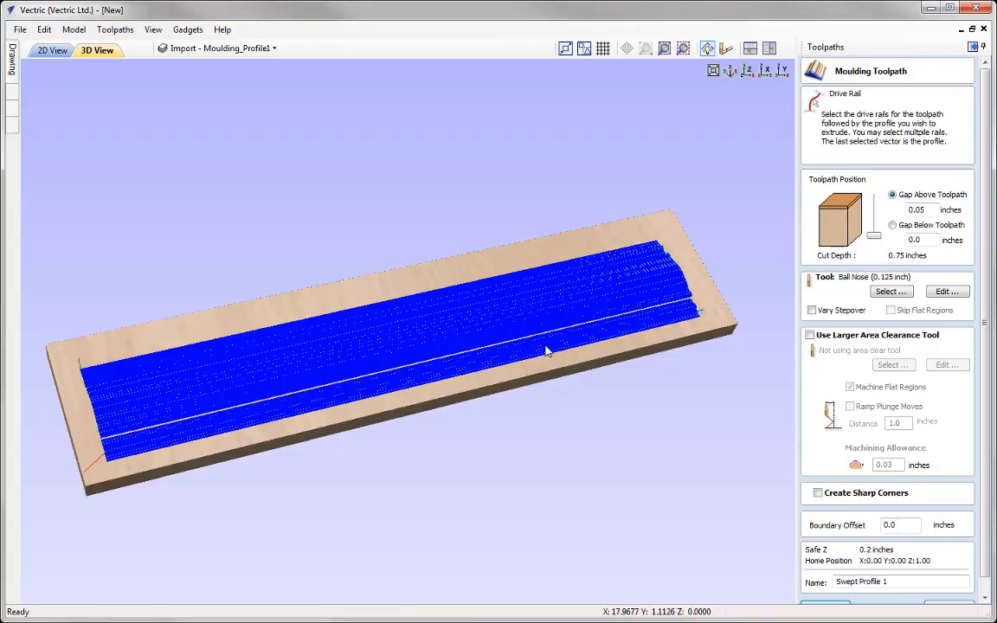
scroll(412, 394, "up", 5)
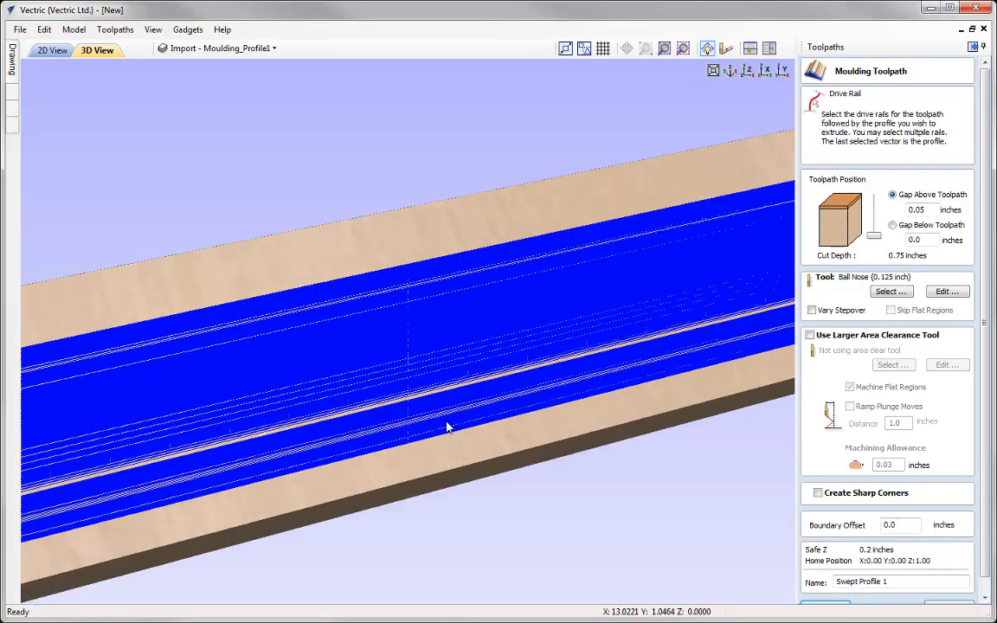
scroll(534, 394, "up", 5)
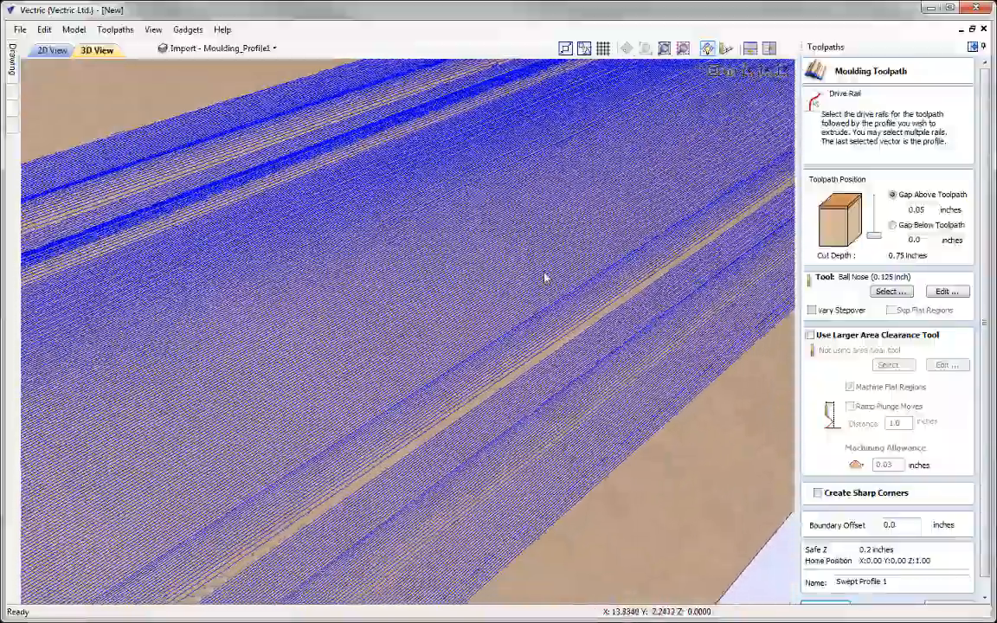
left_click_drag(544, 278, 422, 225)
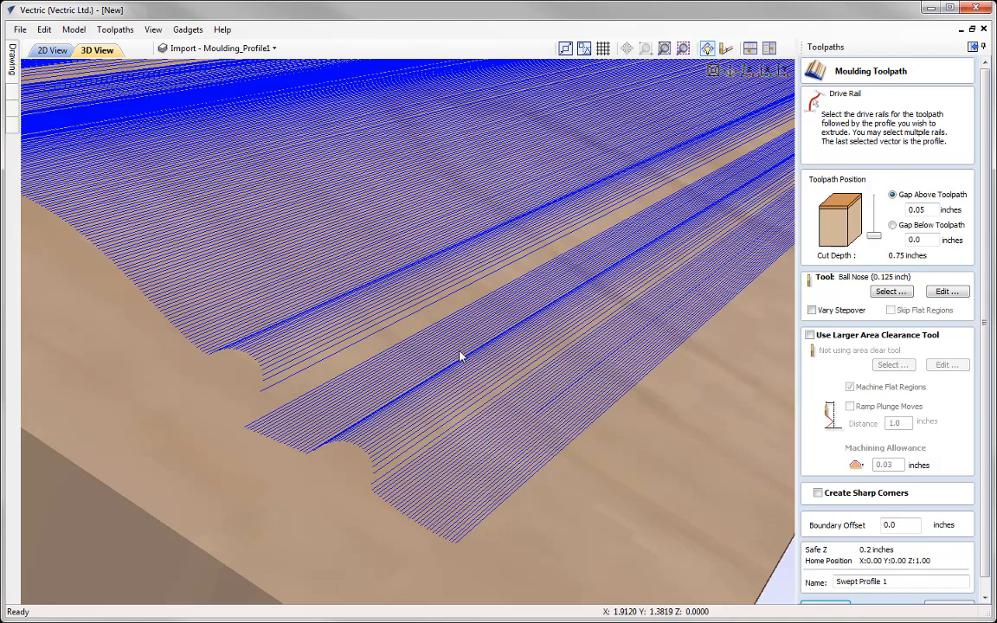
left_click(812, 310)
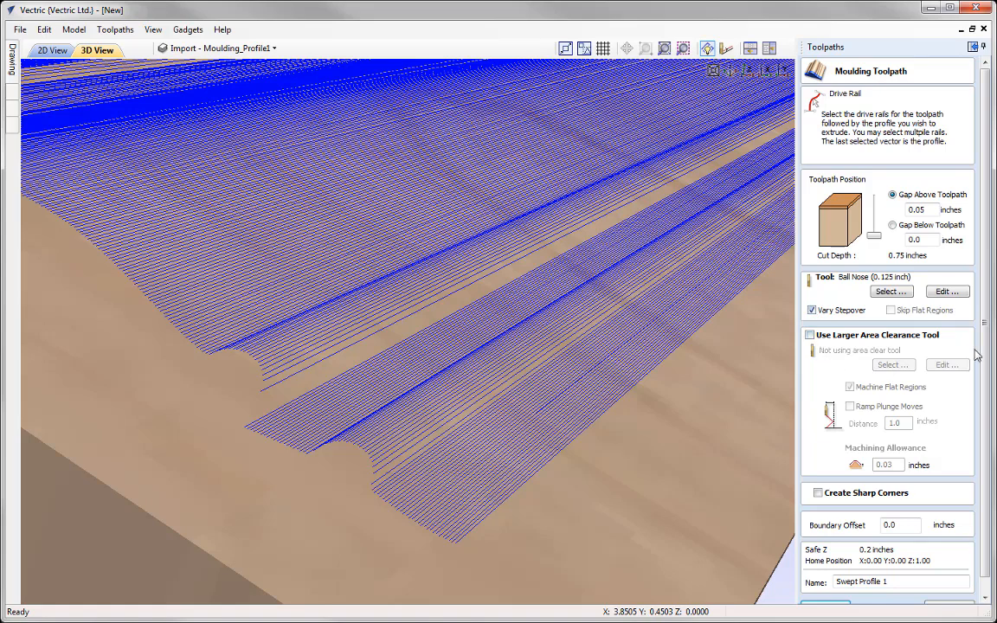
scroll(976, 355, "down", 1)
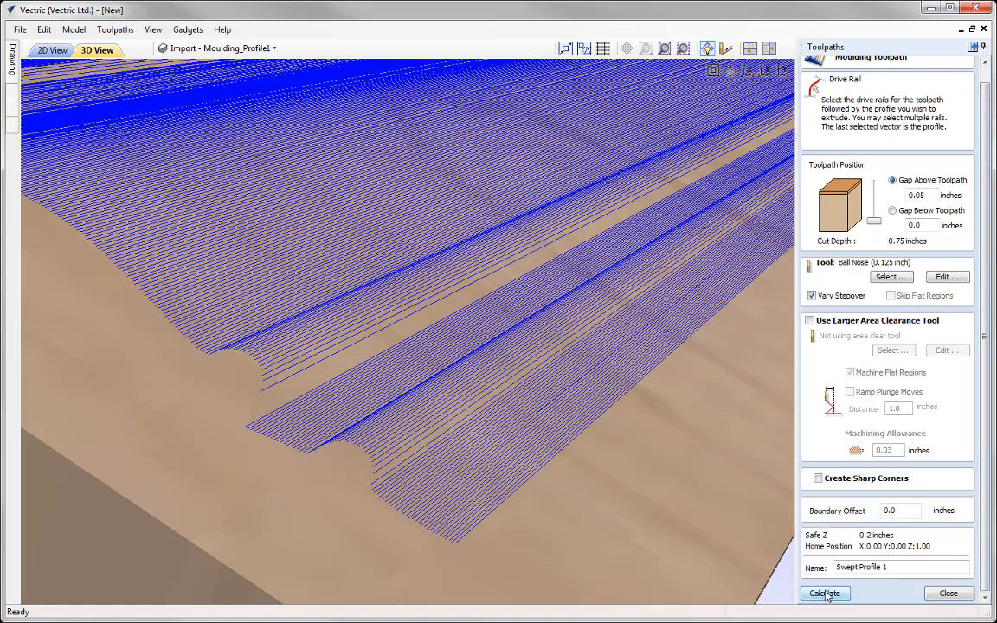
left_click(824, 594)
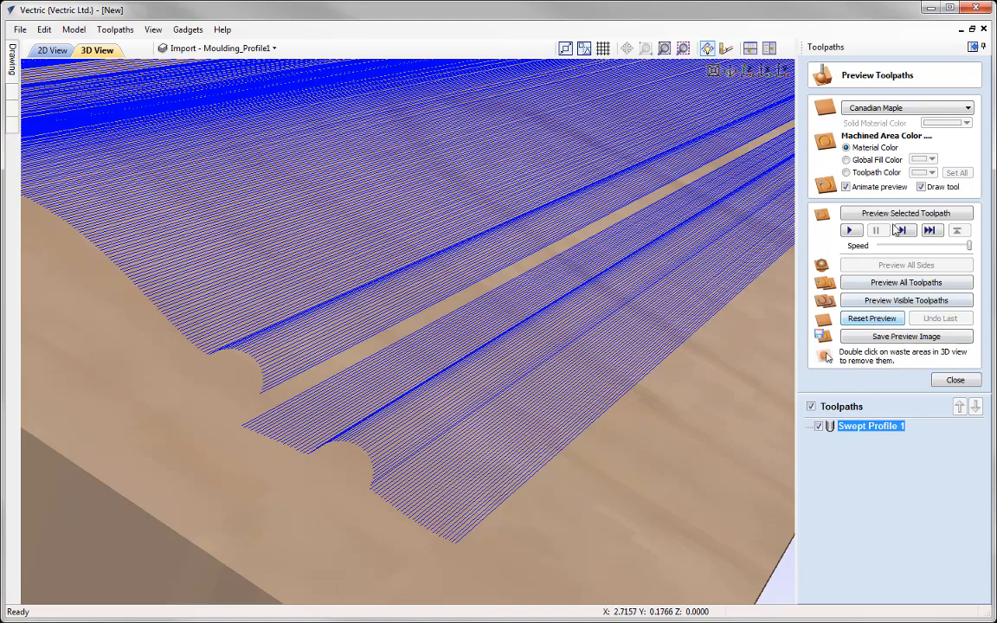
Preview the recalculated Swept Profile 1 toolpath and show the whole machined block in isometric view.
left_click(885, 213)
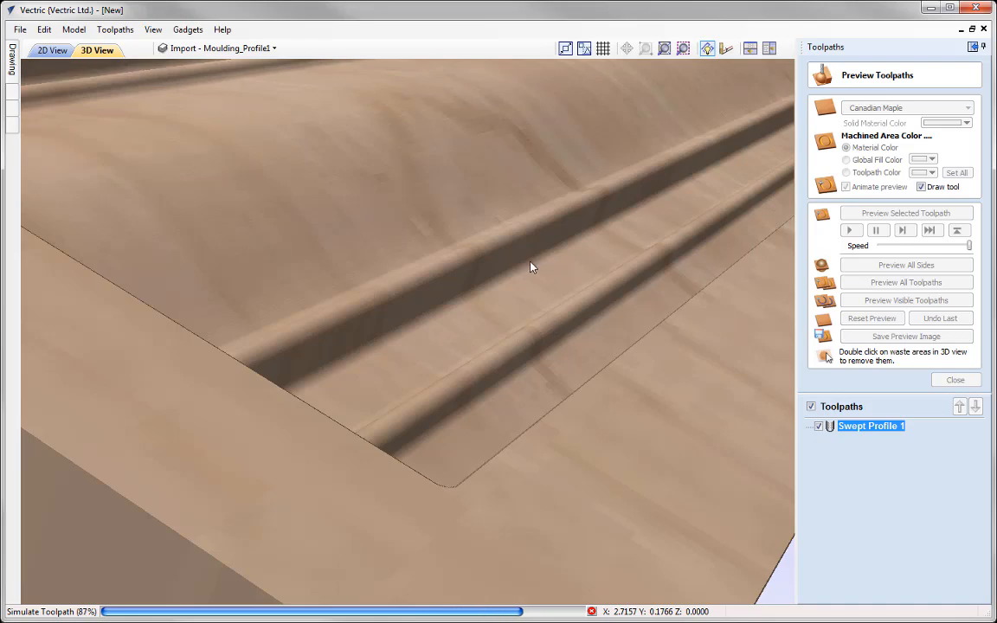
left_click_drag(585, 233, 530, 357)
scroll(529, 352, "down", 2)
left_click(730, 70)
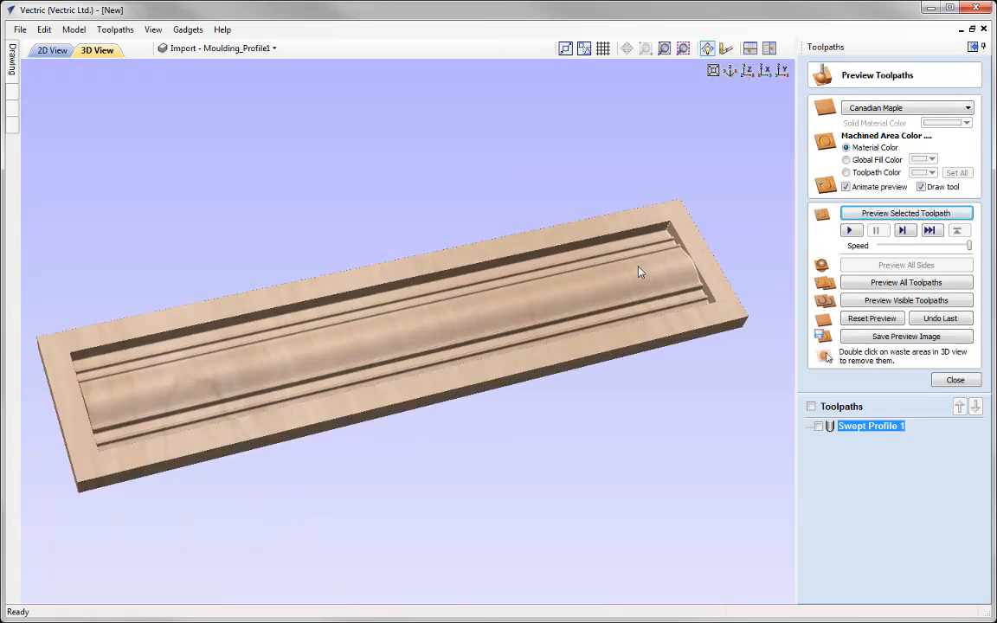
Turn off Animate preview, then close the toolpath preview with the block in isometric view.
left_click(847, 188)
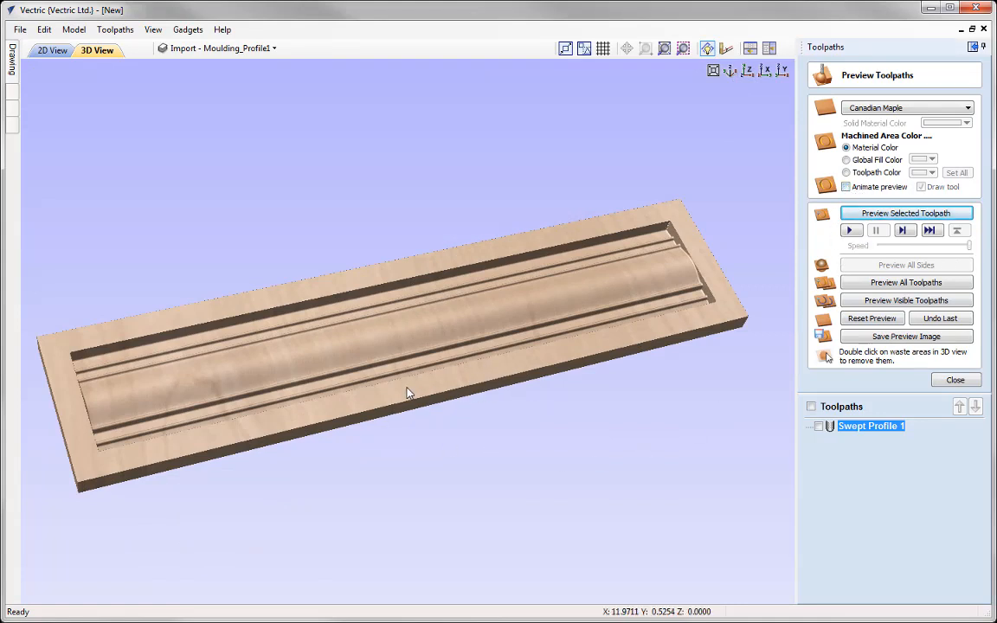
left_click_drag(408, 392, 499, 413)
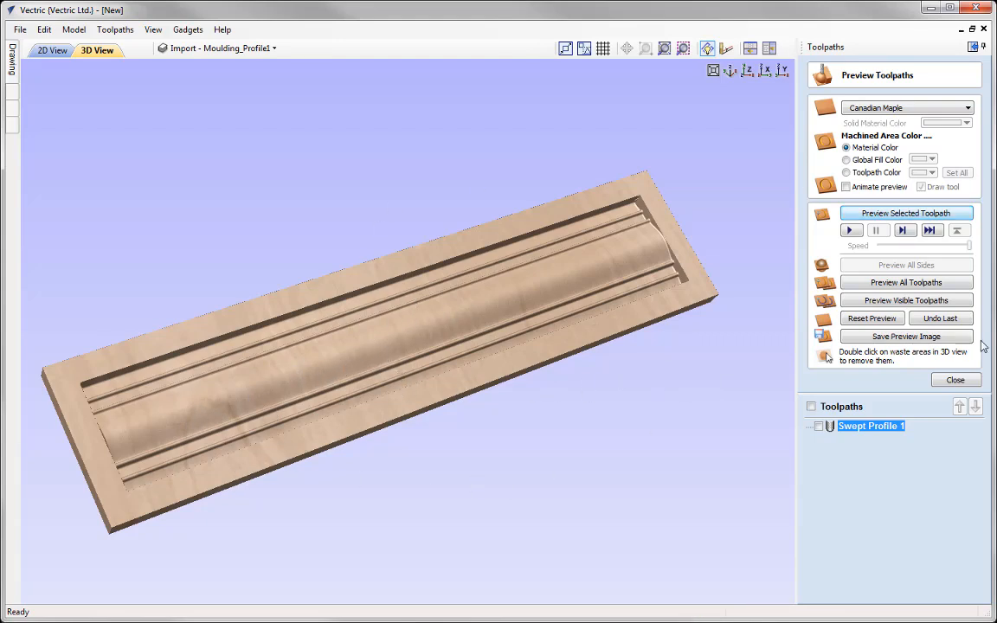
left_click(955, 380)
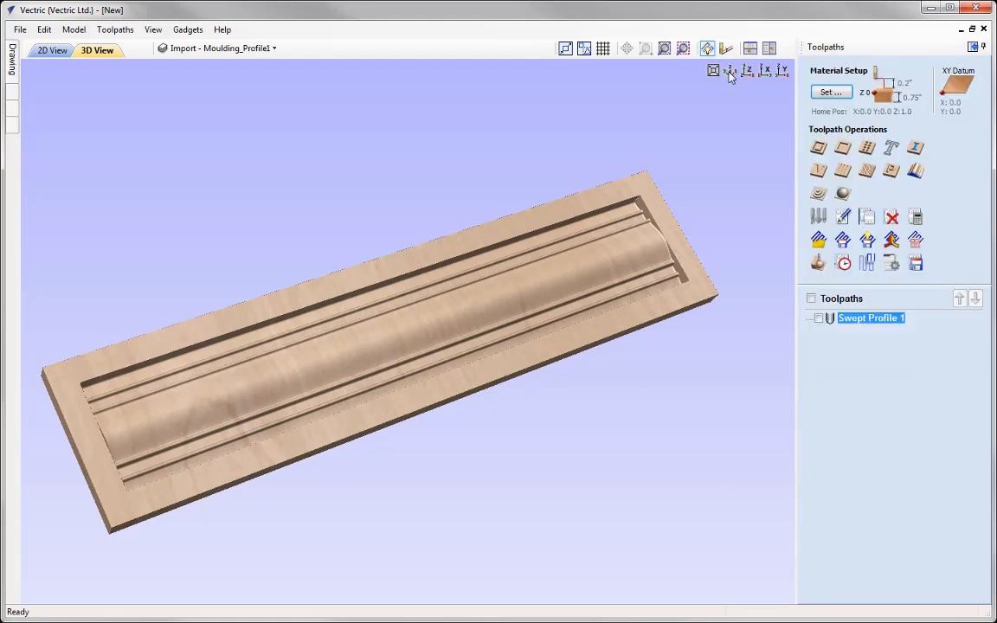
left_click(729, 70)
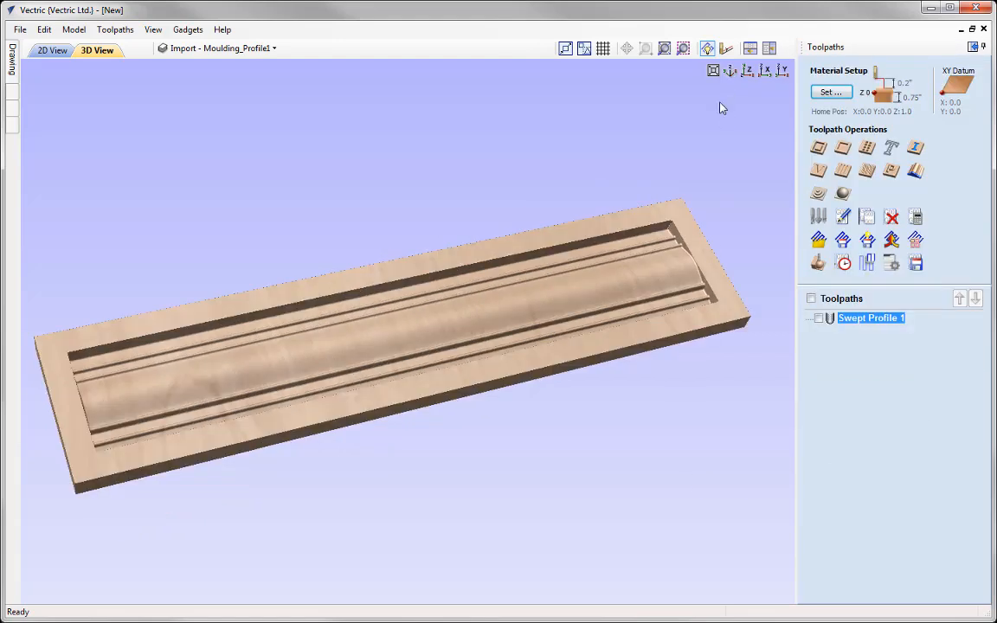
Edit the Swept Profile 1 toolpath to use a larger area clearance tool, End Mill (0.25 inch).
double_click(867, 321)
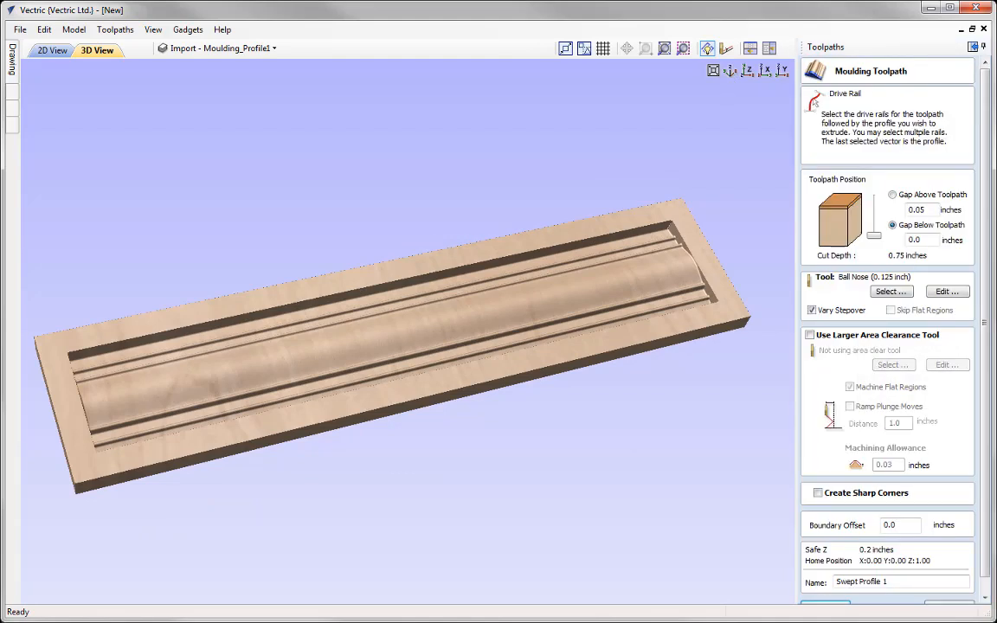
left_click(809, 336)
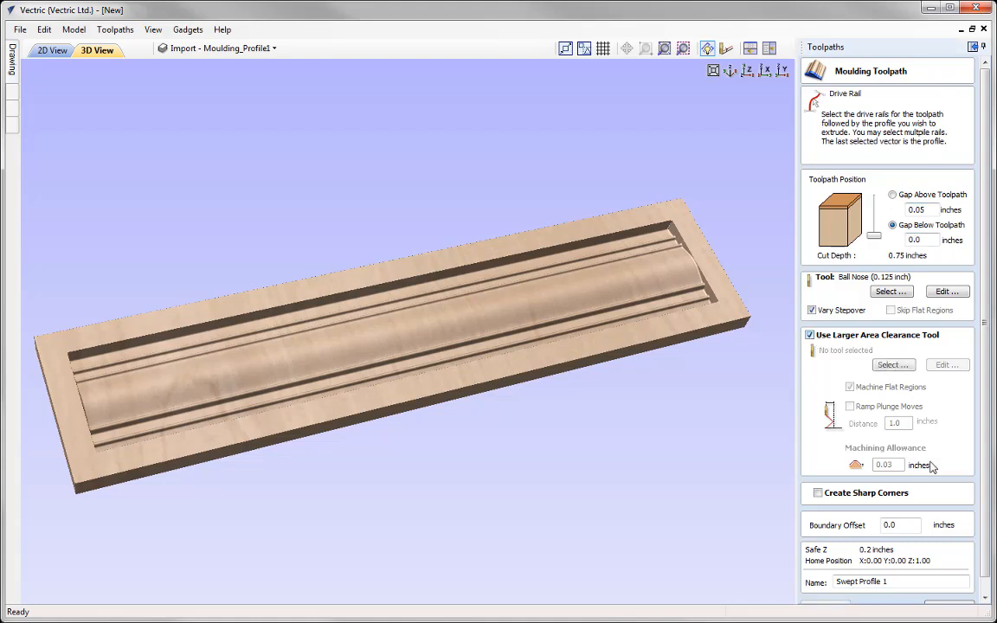
left_click(894, 367)
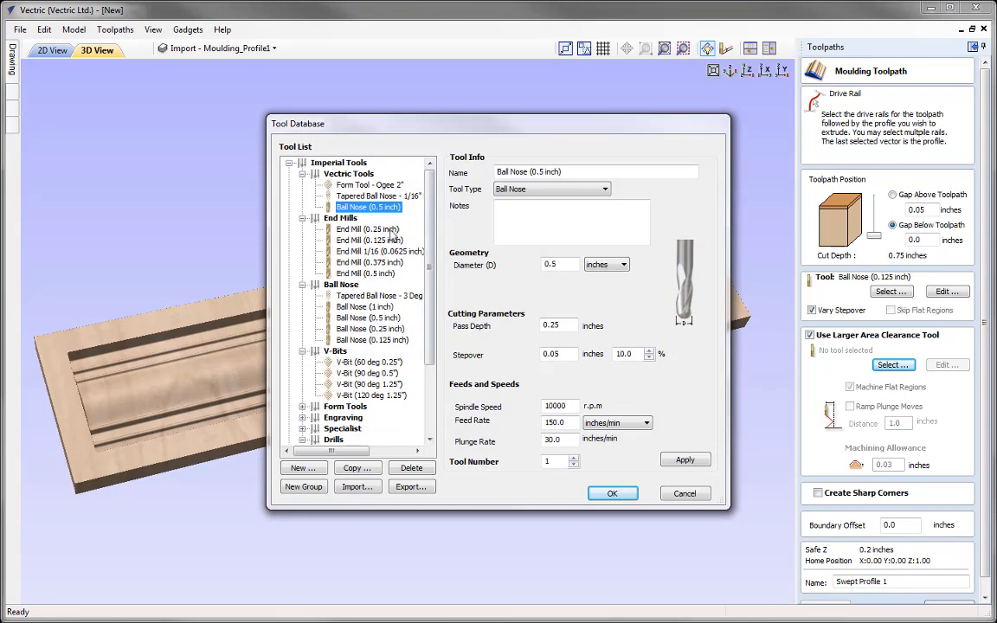
left_click(364, 230)
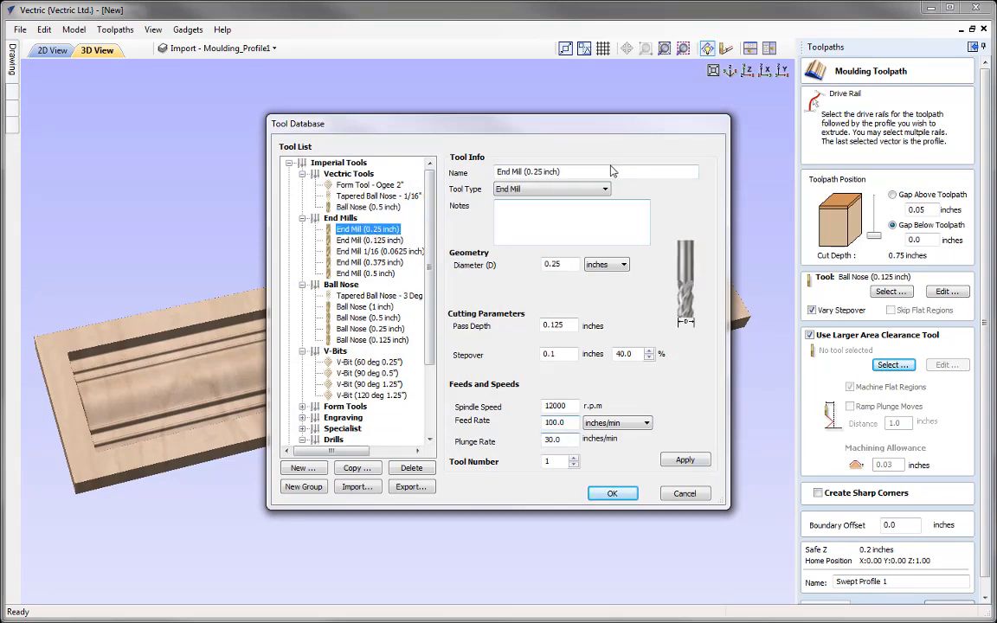
left_click(613, 494)
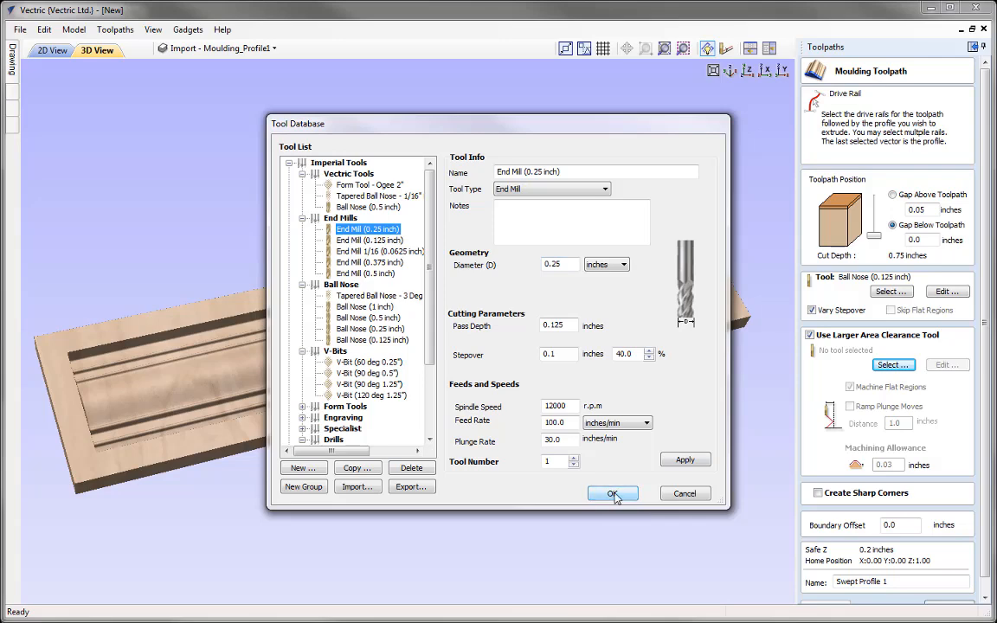
left_click(614, 494)
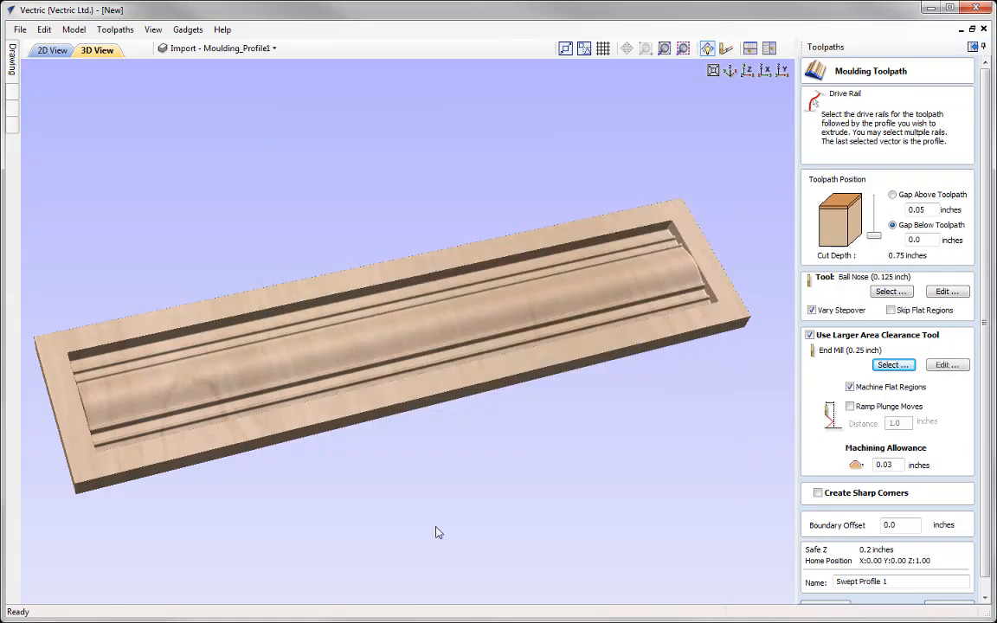
Recalculate the moulding toolpath with Machine Flat Regions off, Ramp Plunge Moves on at 1.0 inch distance, and a 0.03 inch machining allowance.
left_click(850, 388)
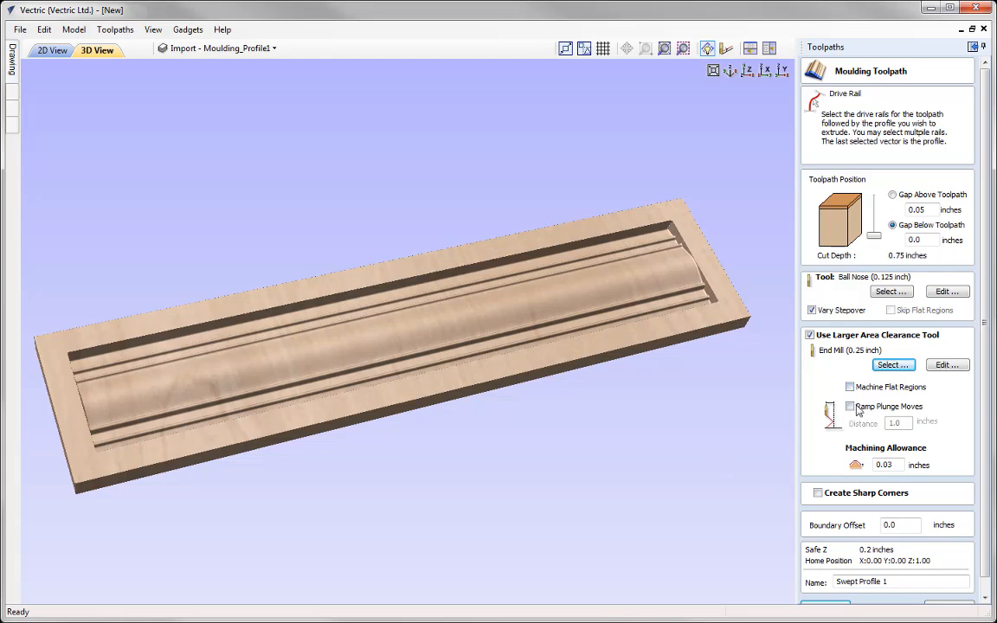
left_click(850, 407)
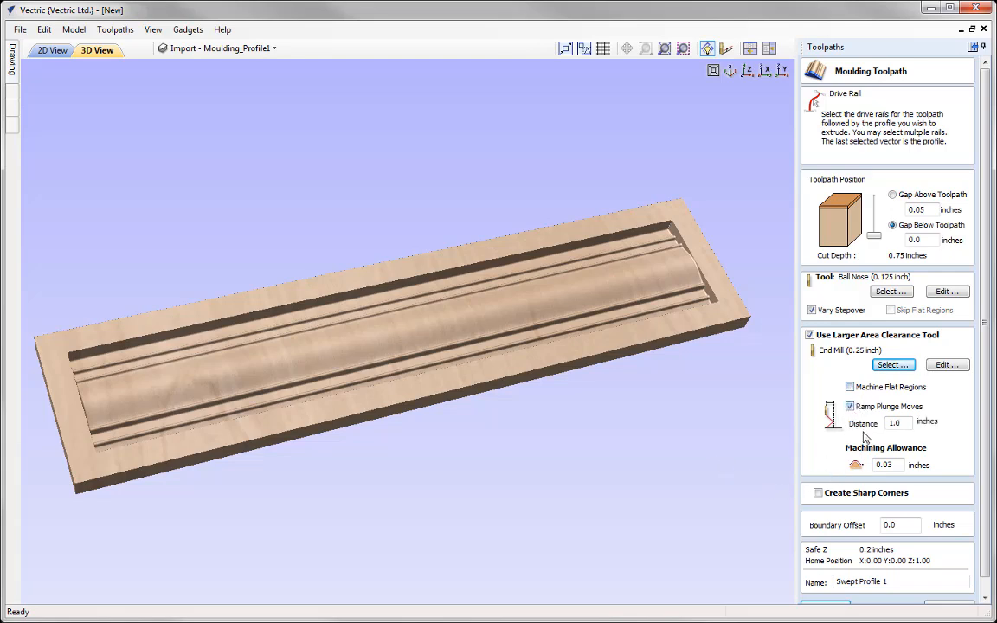
left_click(899, 465)
scroll(991, 461, "down", 2)
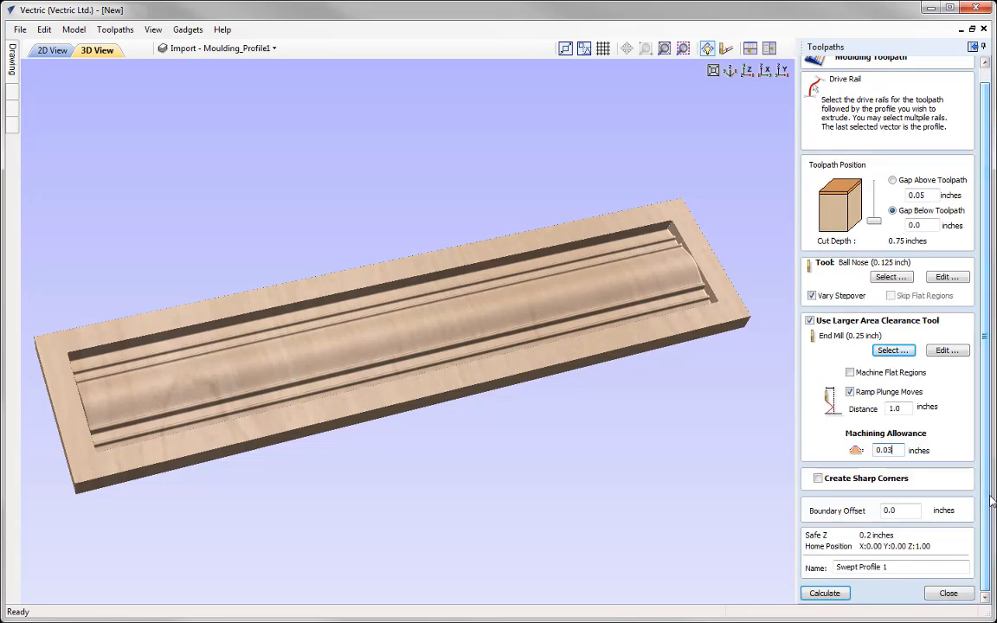
left_click(825, 594)
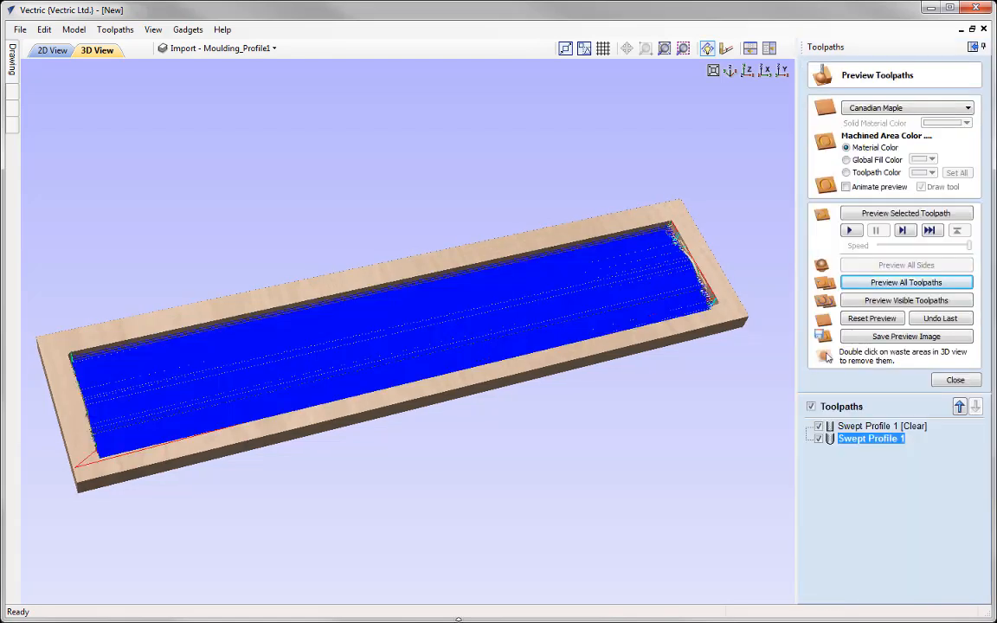
Reset the preview and display only the Swept Profile 1 [Clear] toolpath to examine its passes near the block's far end.
left_click(872, 319)
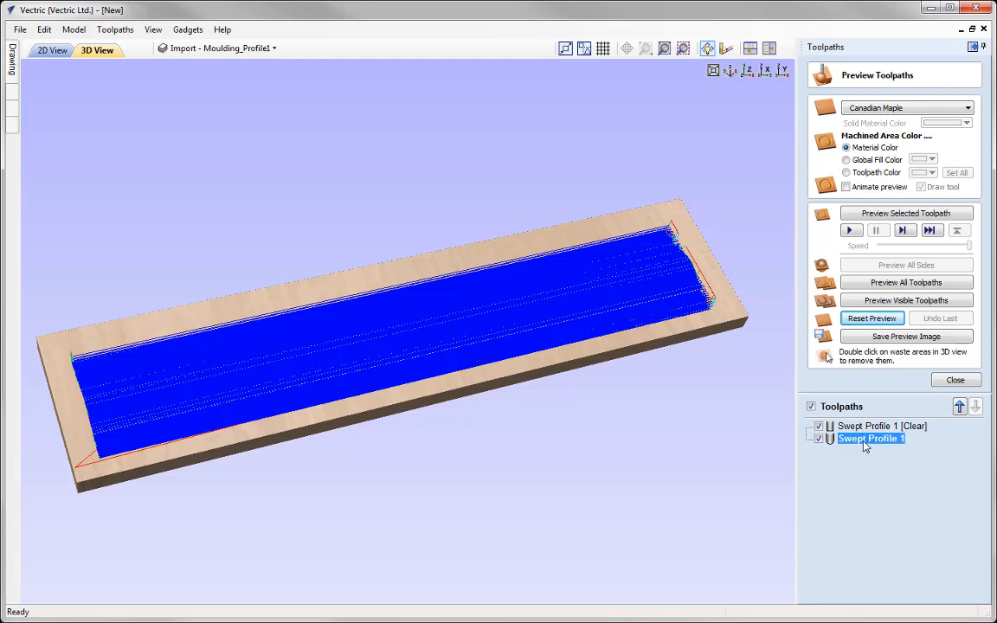
left_click(819, 439)
left_click(924, 428)
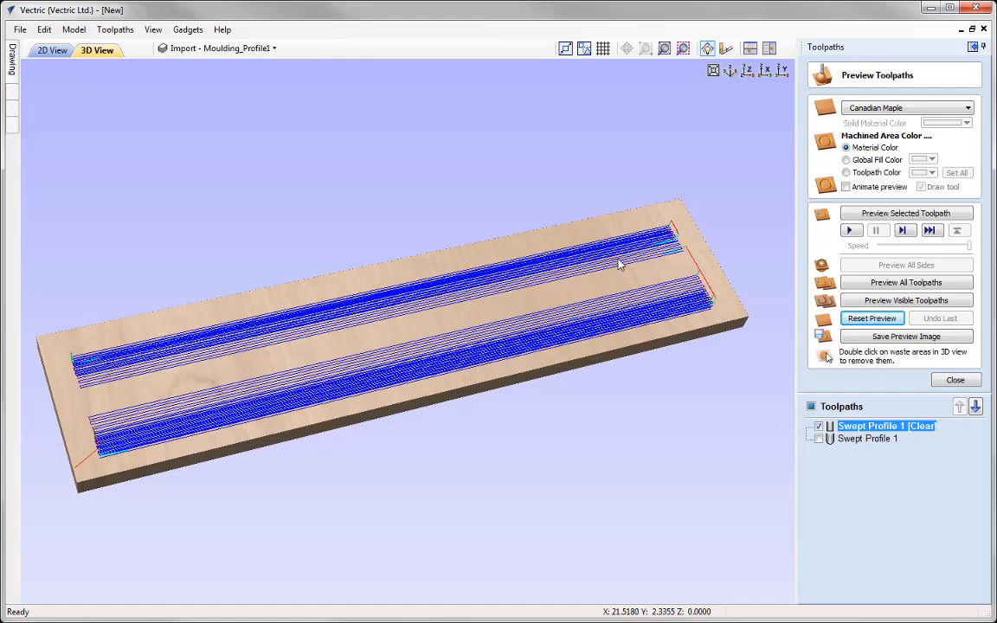
scroll(603, 267, "up", 8)
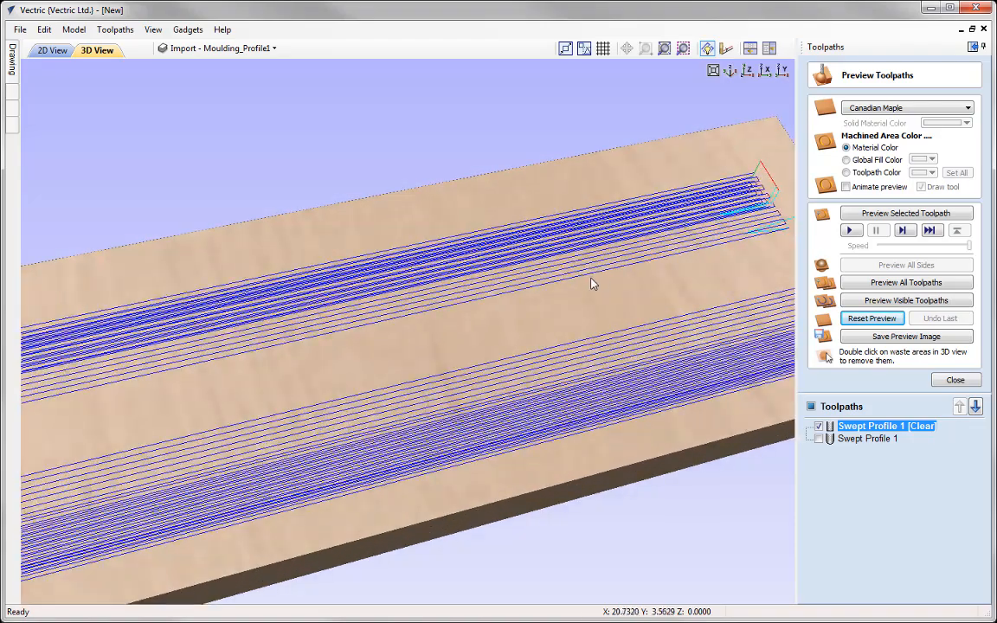
middle_click_drag(484, 320, 377, 321)
scroll(568, 269, "up", 2)
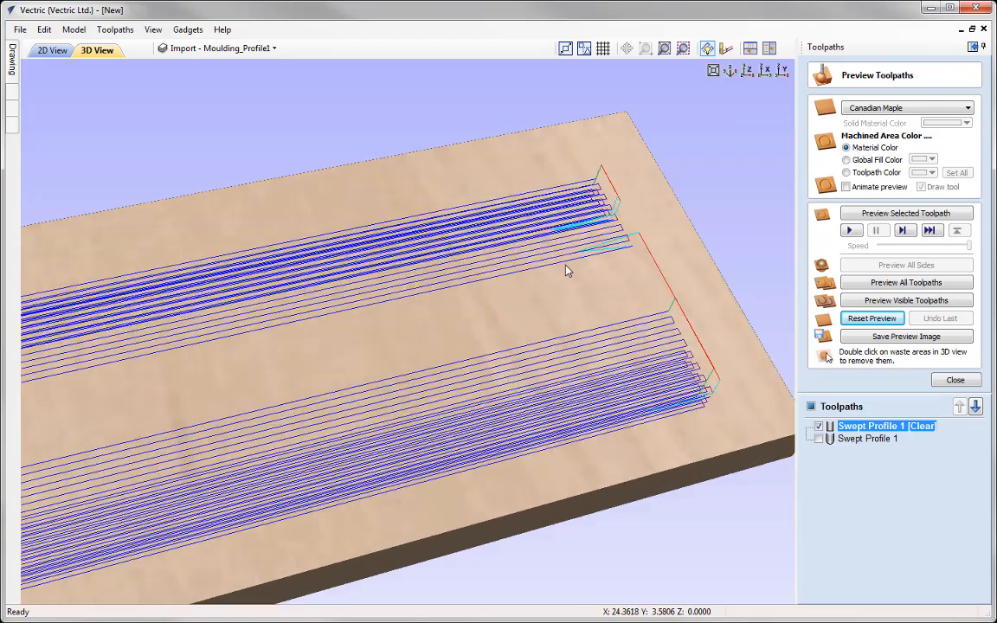
middle_click_drag(568, 269, 468, 274)
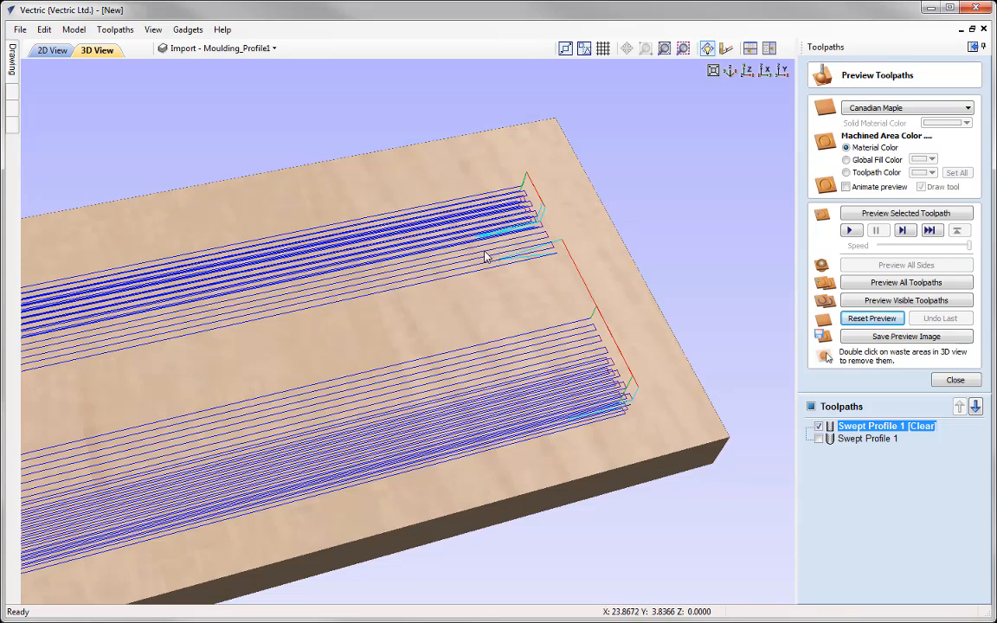
Preview the Swept Profile 1 [Clear] toolpath followed by the Swept Profile 1 finishing toolpath, and close the preview.
left_click(897, 214)
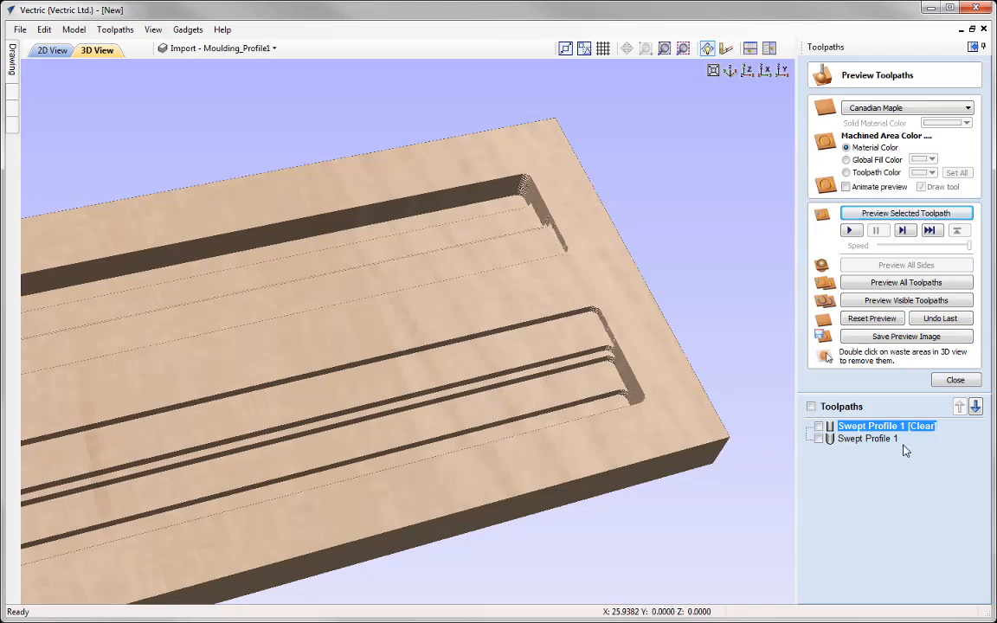
left_click(850, 439)
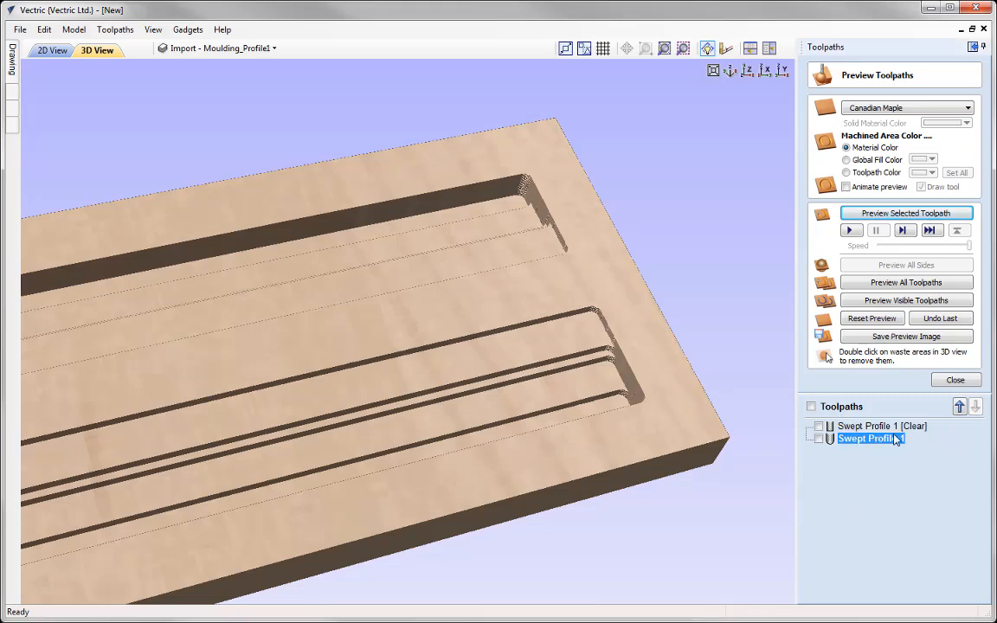
left_click(905, 213)
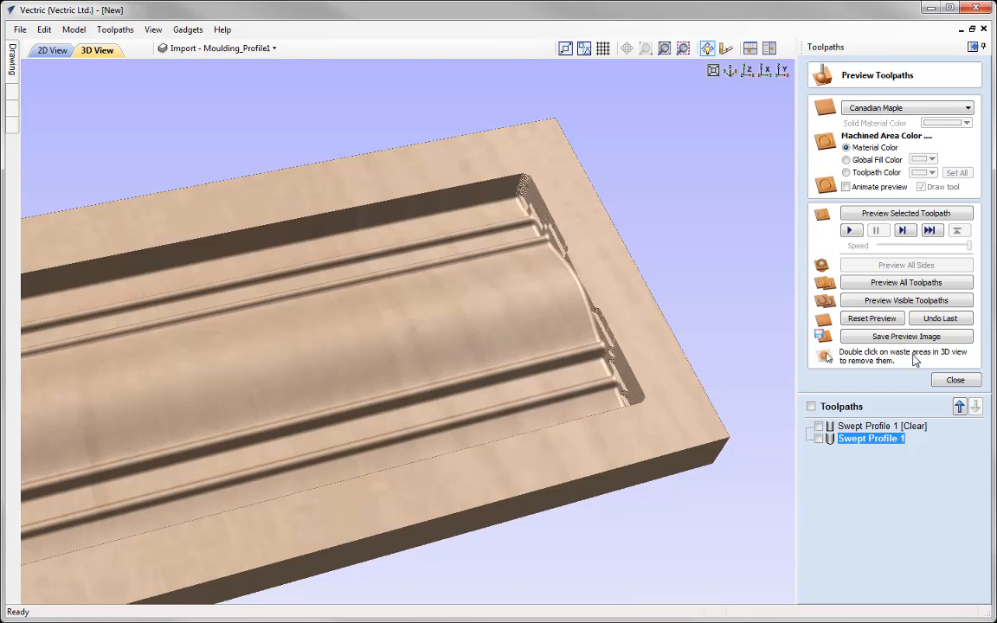
mouse_move(904, 433)
left_click(954, 380)
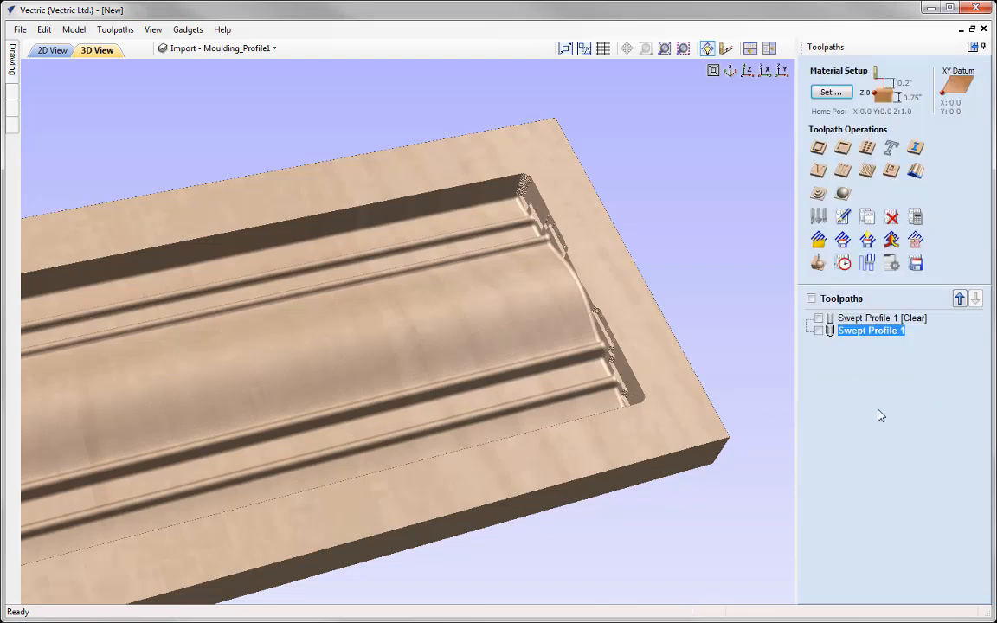
Edit the moulding toolpath to turn on Machine Flat Regions and Skip Flat Regions, and recalculate it.
left_click(732, 70)
double_click(879, 318)
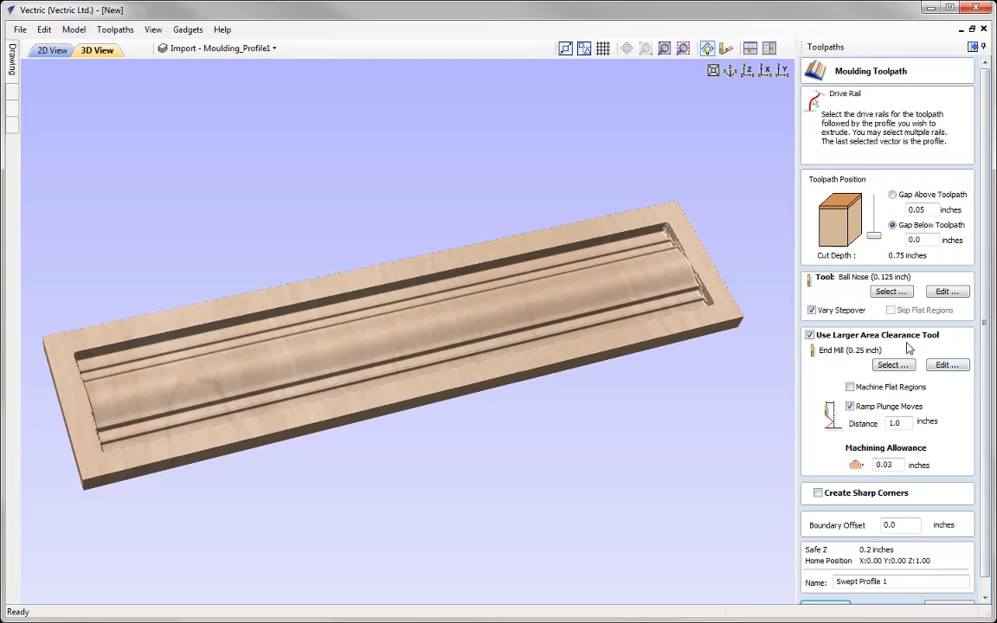
left_click(850, 388)
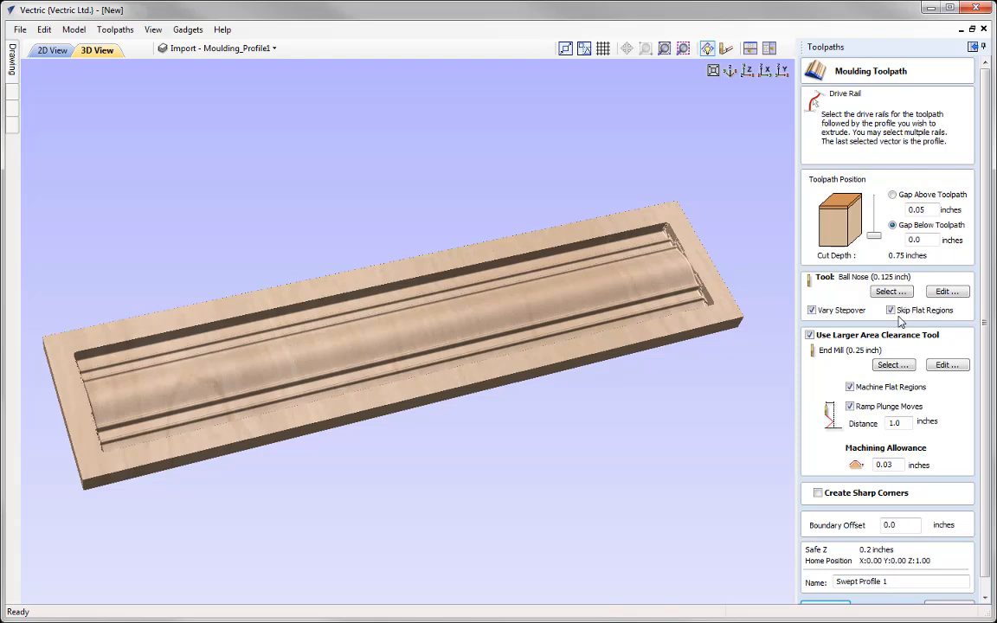
scroll(984, 414, "down", 1)
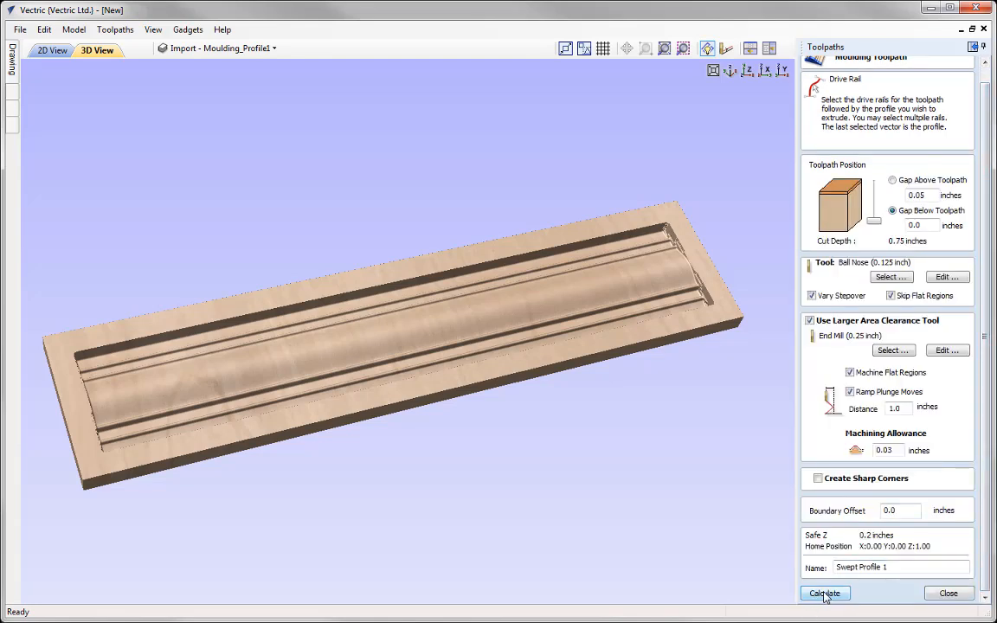
left_click(824, 594)
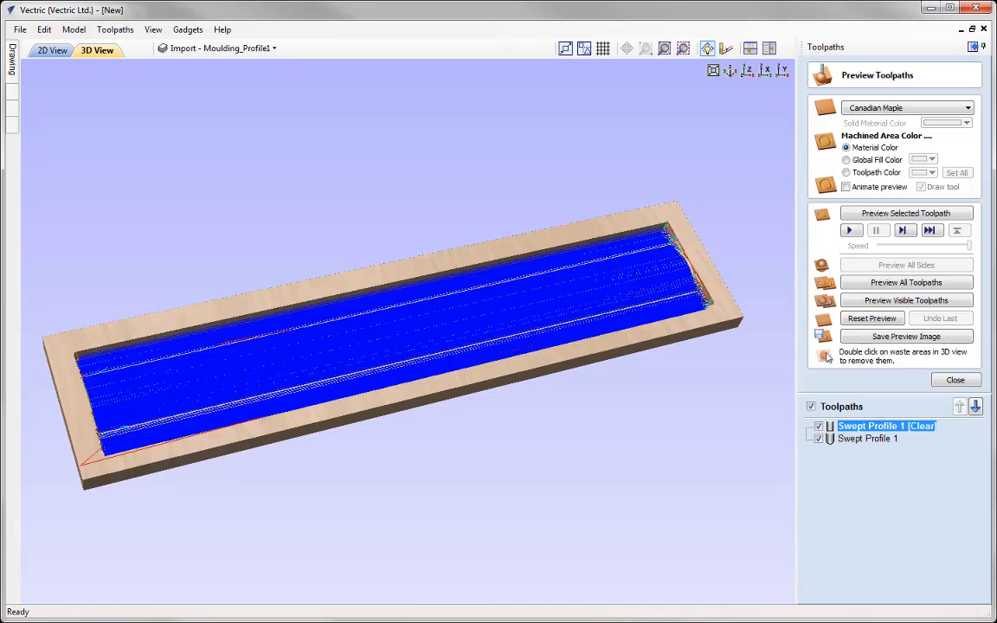
Reset the preview and examine the clearance and finishing toolpaths separately before displaying both again.
left_click(873, 320)
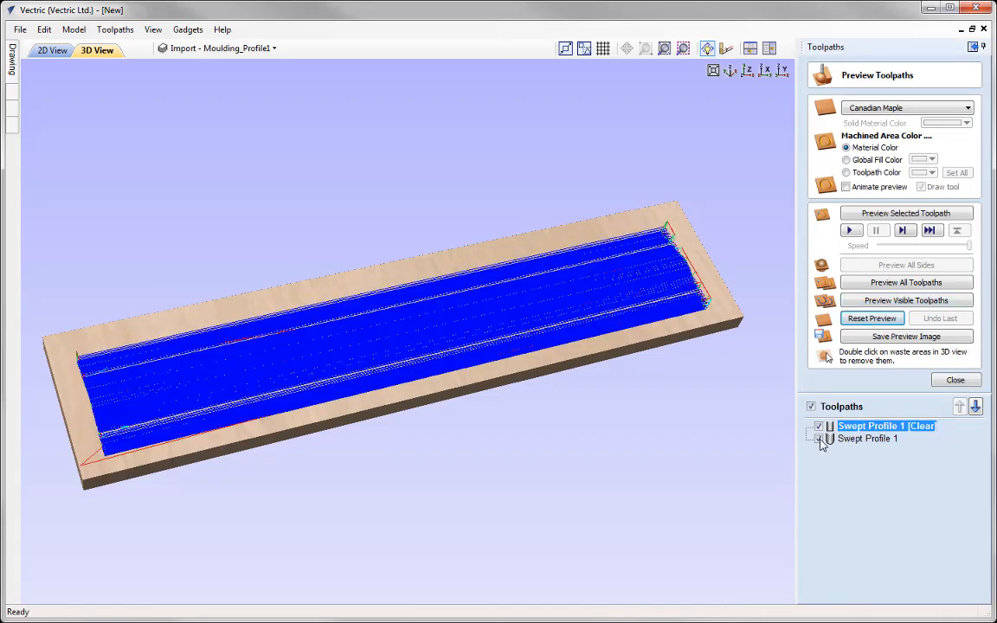
left_click(819, 440)
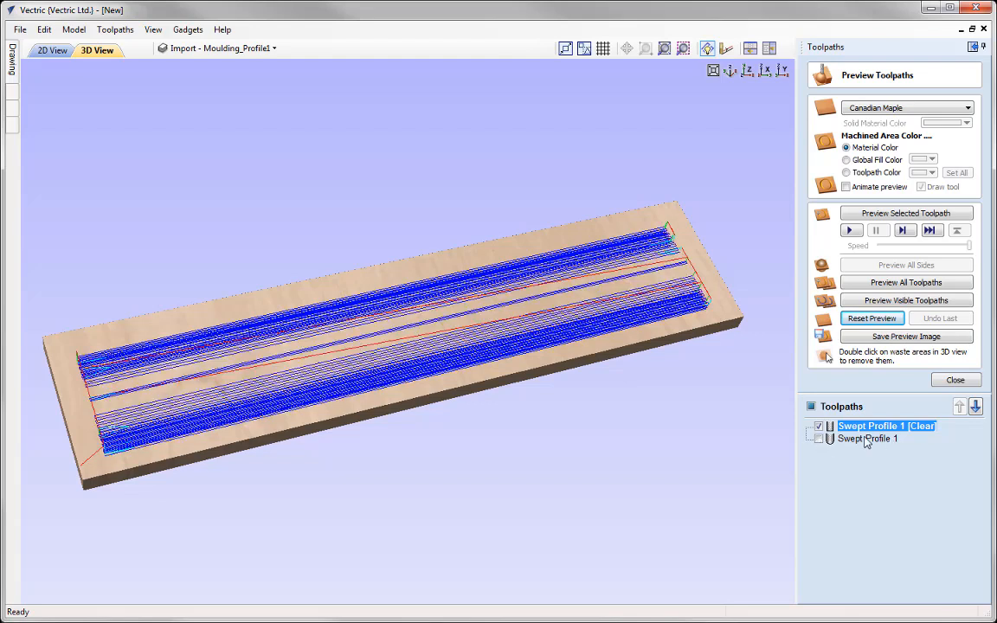
left_click(820, 426)
left_click(819, 439)
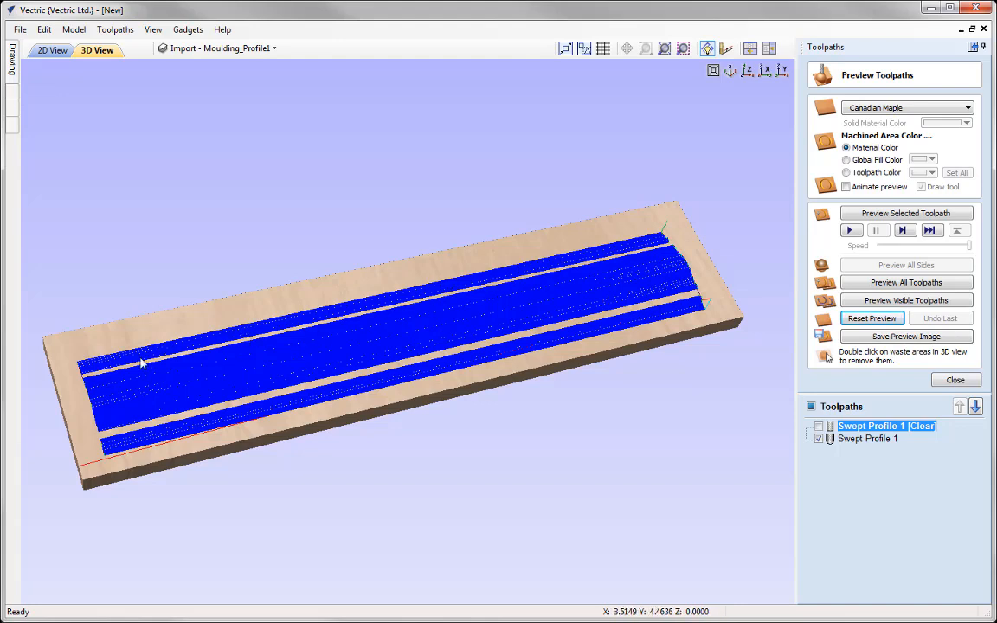
mouse_move(885, 430)
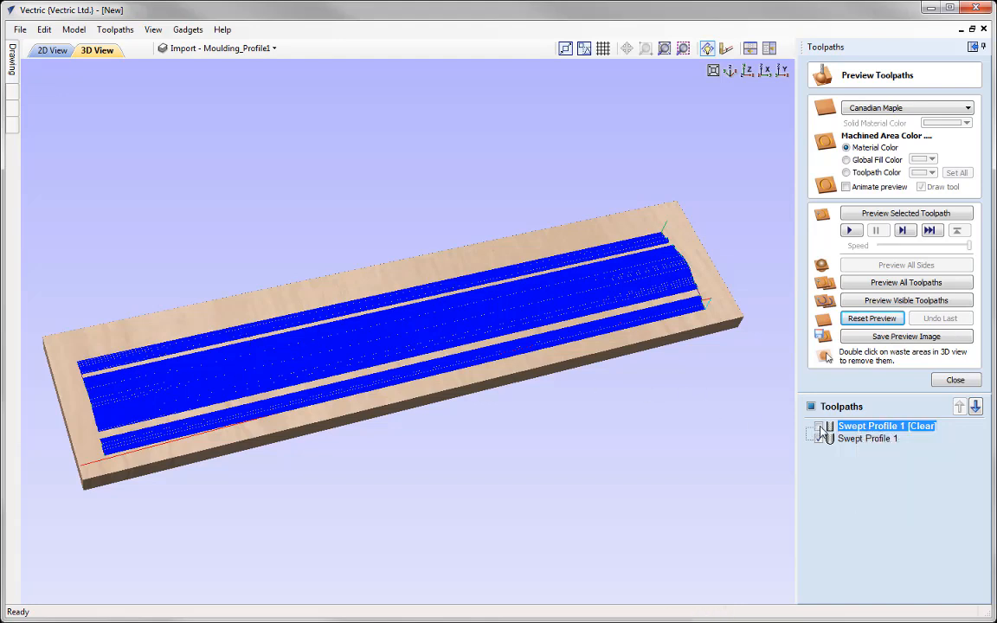
left_click(819, 426)
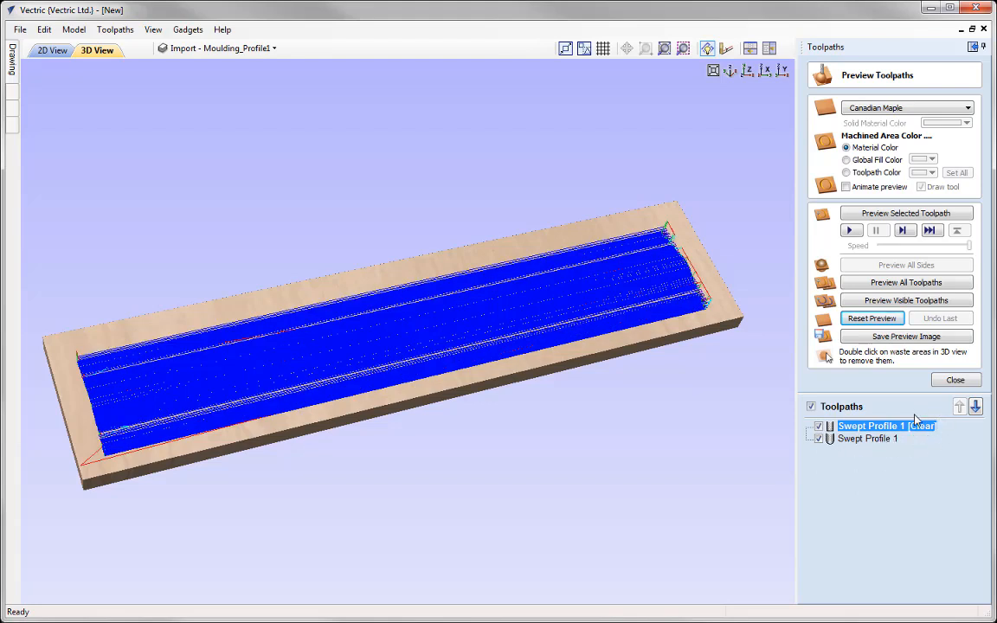
Preview the recalculated Swept Profile 1 [Clear] toolpath and inspect the roughed block up close.
mouse_move(942, 436)
mouse_move(875, 428)
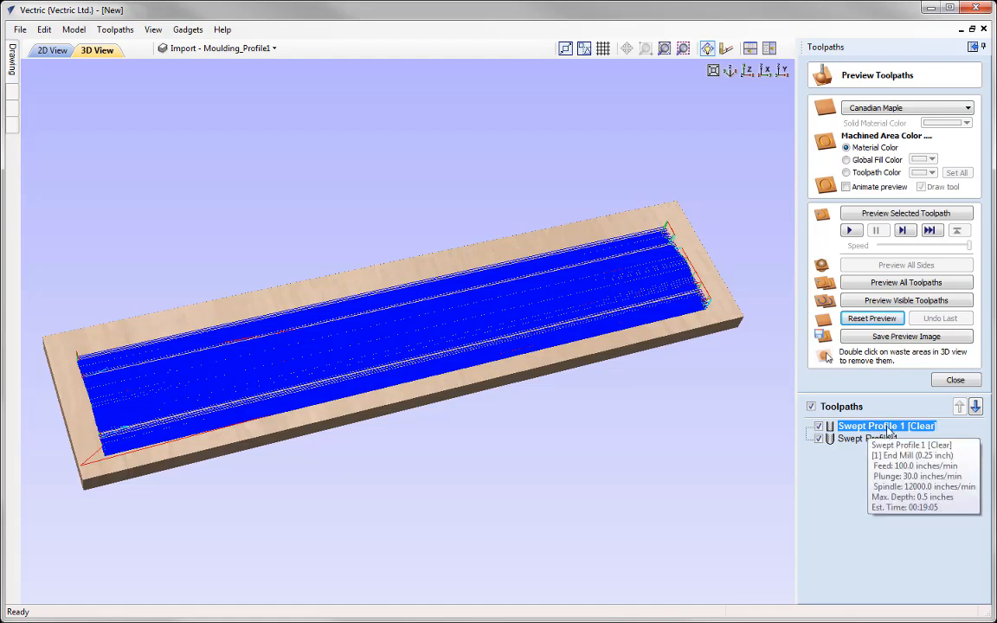
left_click(910, 217)
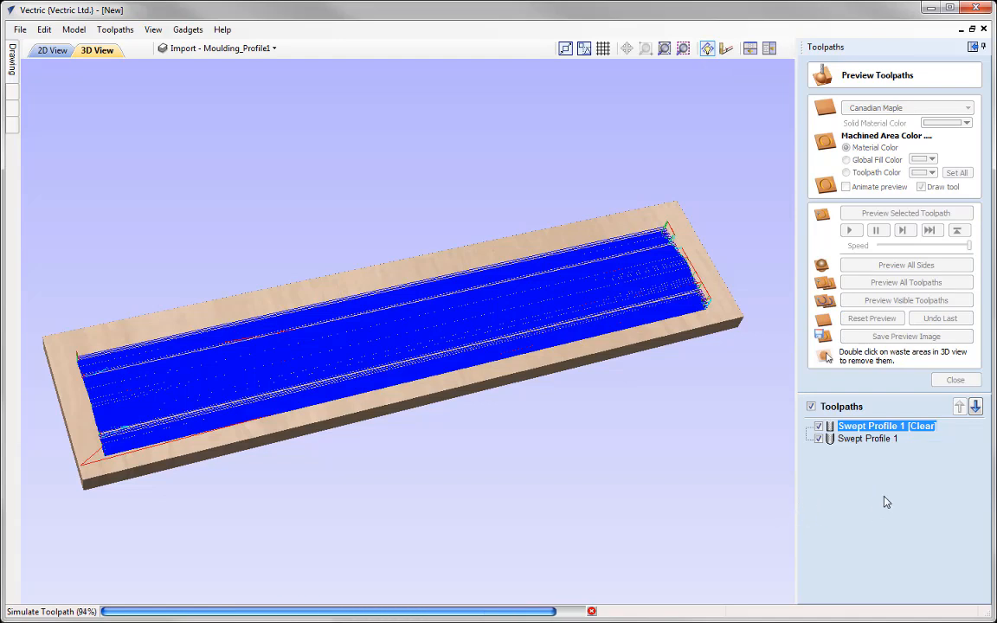
left_click_drag(452, 349, 483, 336)
scroll(507, 342, "up", 2)
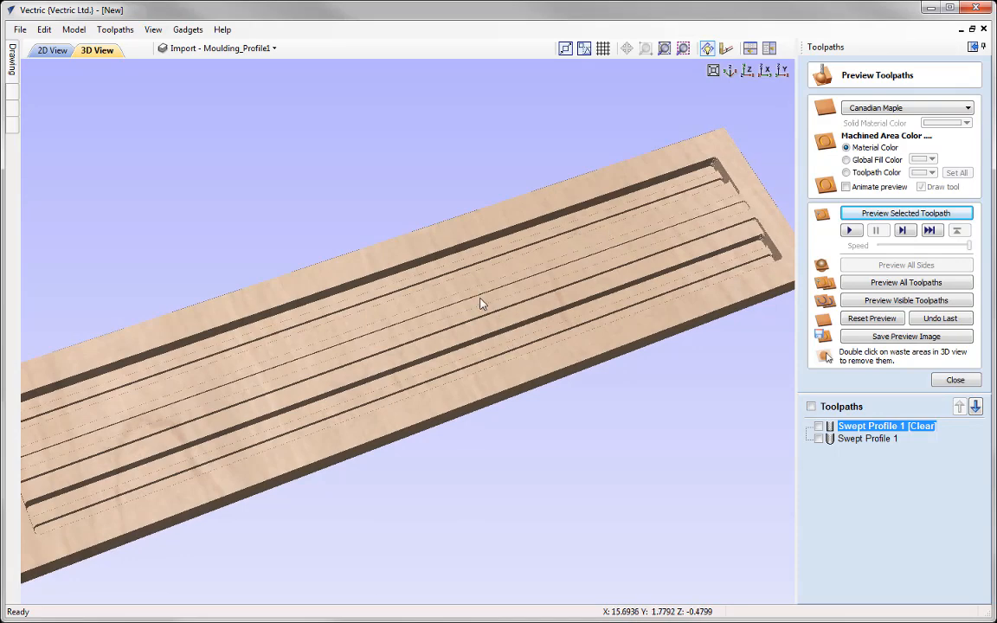
left_click_drag(483, 303, 483, 367)
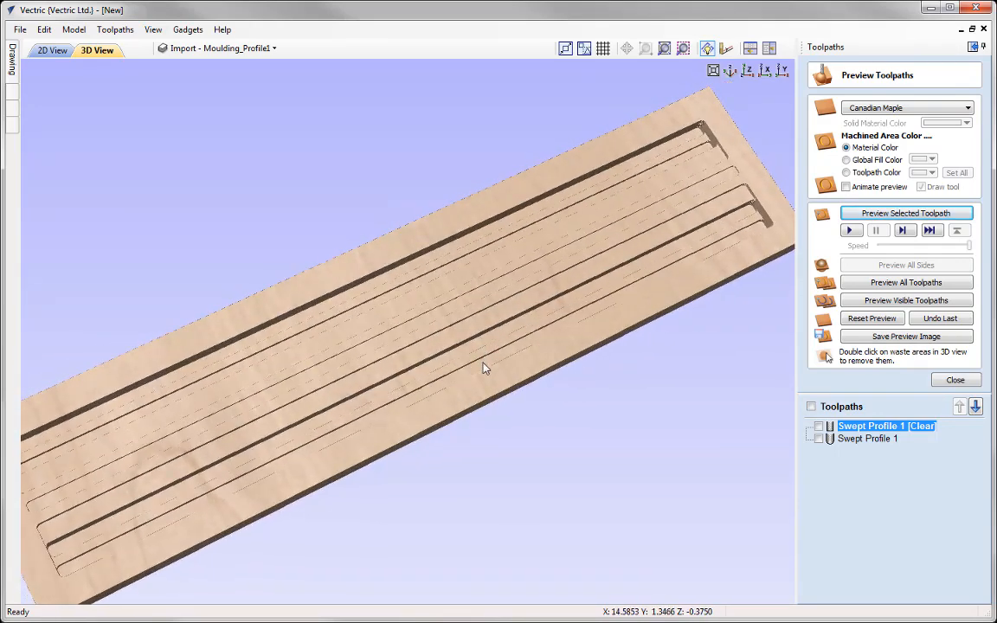
Preview the Swept Profile 1 finishing toolpath, inspect the moulding's flat regions up close, and close the preview with the whole block in isometric view.
left_click(861, 439)
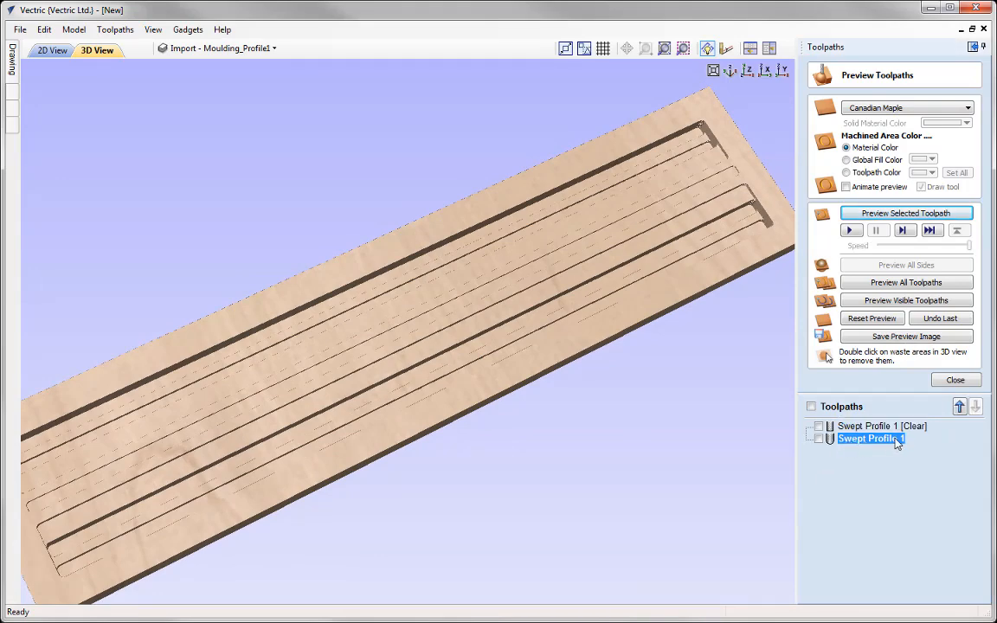
left_click(905, 214)
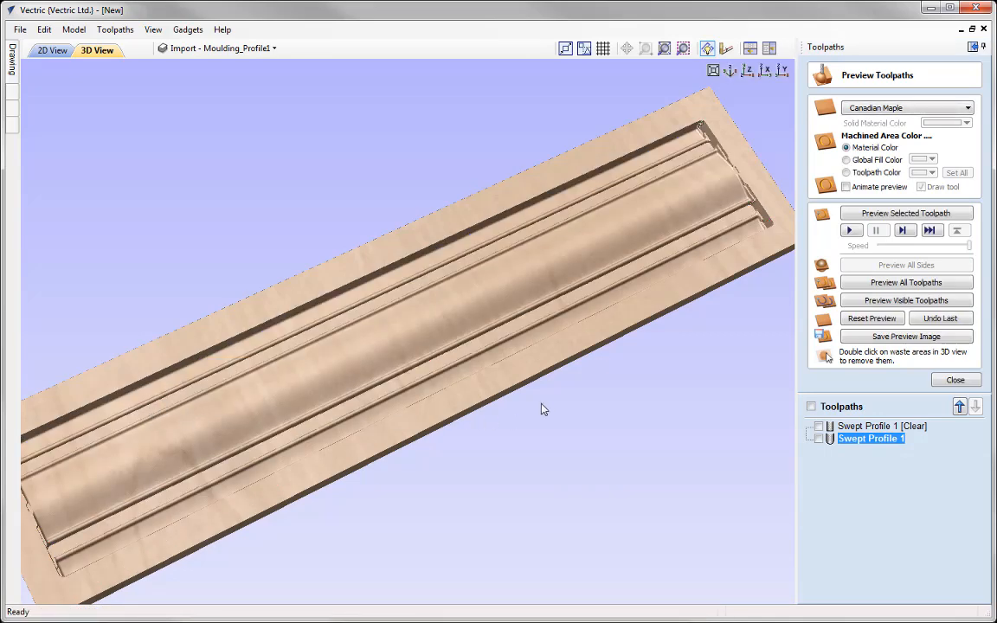
left_click_drag(506, 406, 591, 342)
scroll(591, 341, "up", 5)
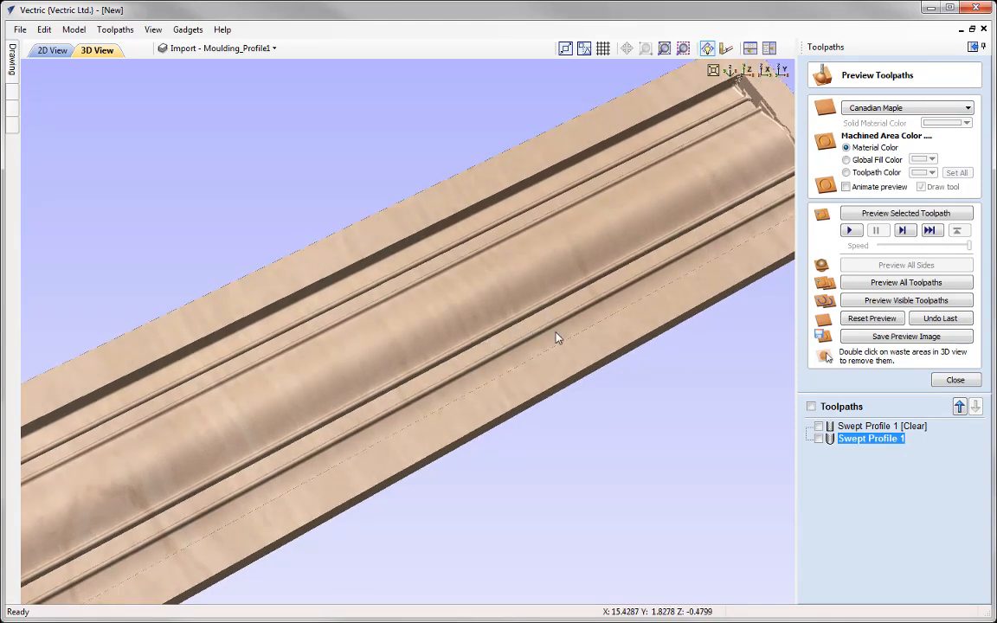
scroll(572, 336, "up", 5)
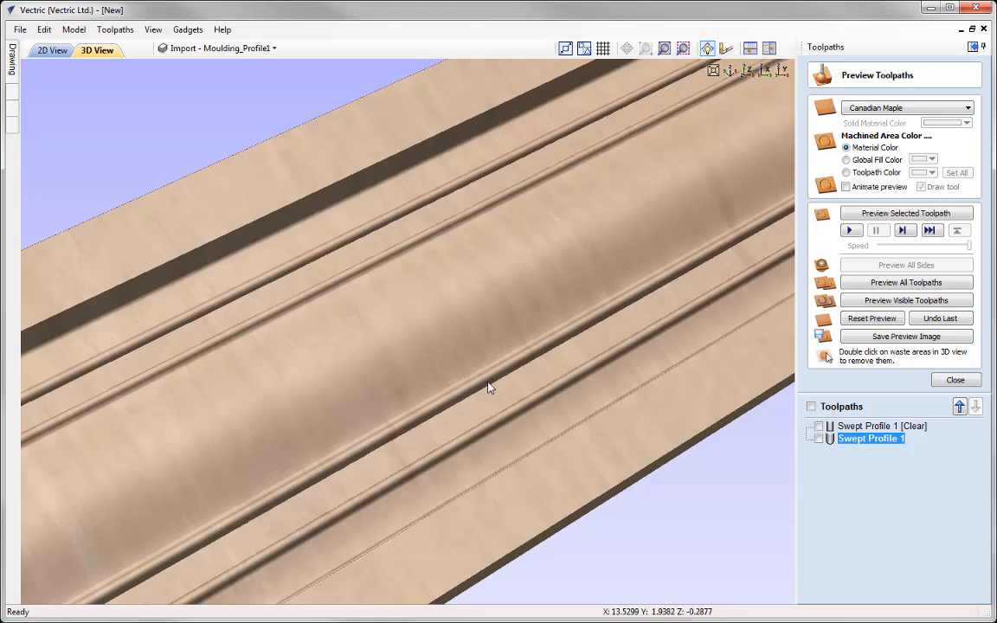
left_click_drag(508, 293, 498, 315)
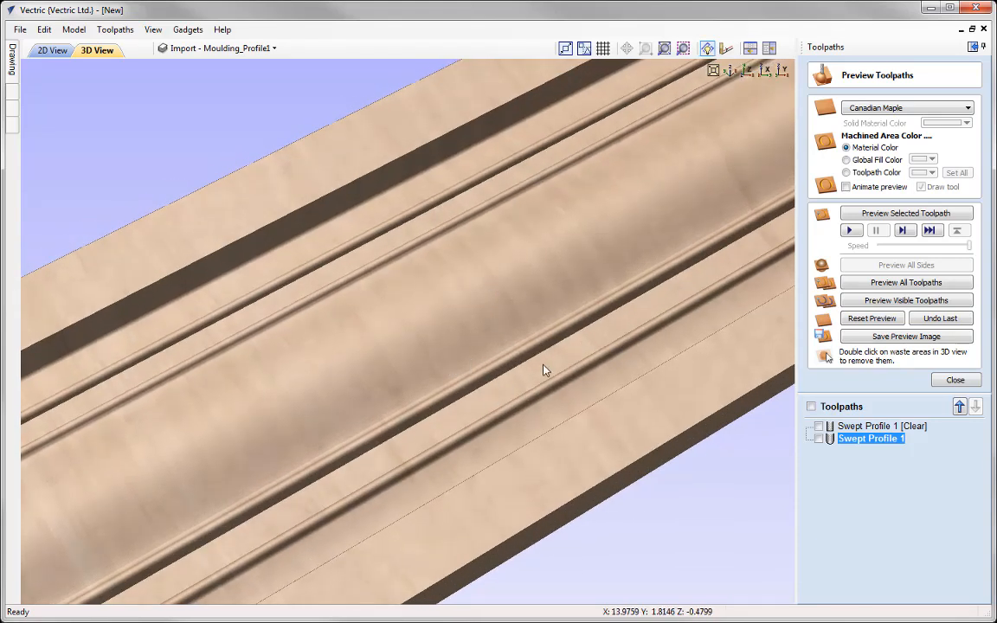
left_click_drag(505, 345, 665, 395)
left_click_drag(583, 272, 717, 119)
scroll(506, 345, "down", 6)
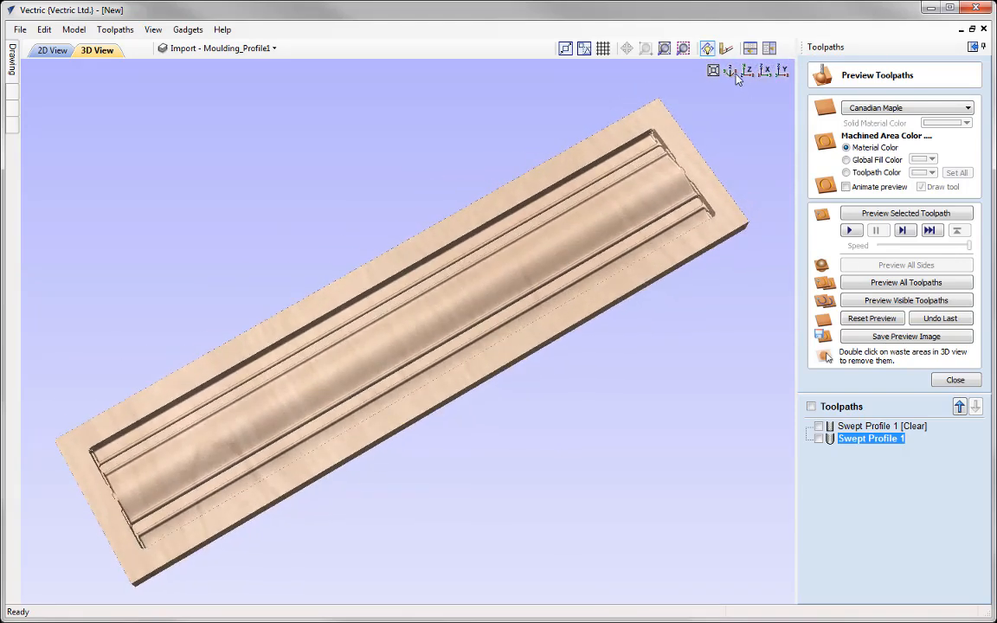
left_click_drag(738, 78, 738, 237)
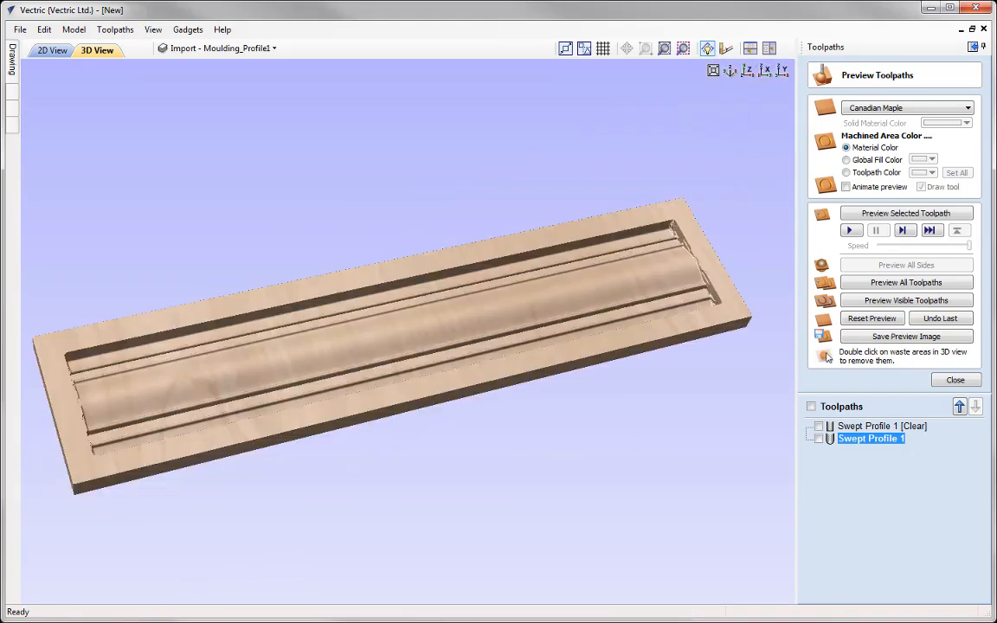
key("Escape")
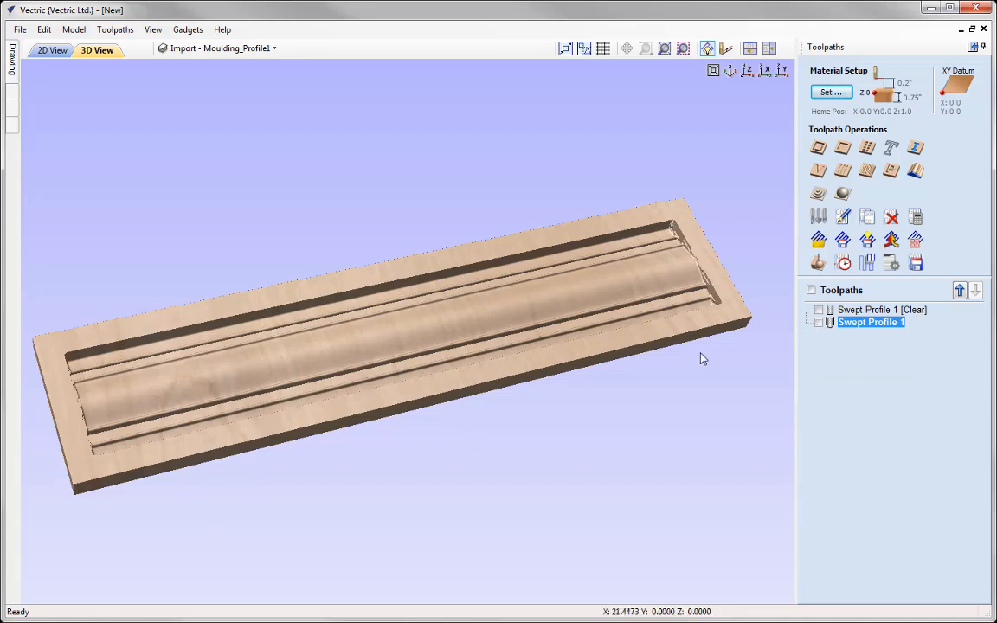
Edit the moulding toolpath to use a 0.2 inch boundary offset and recalculate it.
left_click(872, 312)
double_click(873, 311)
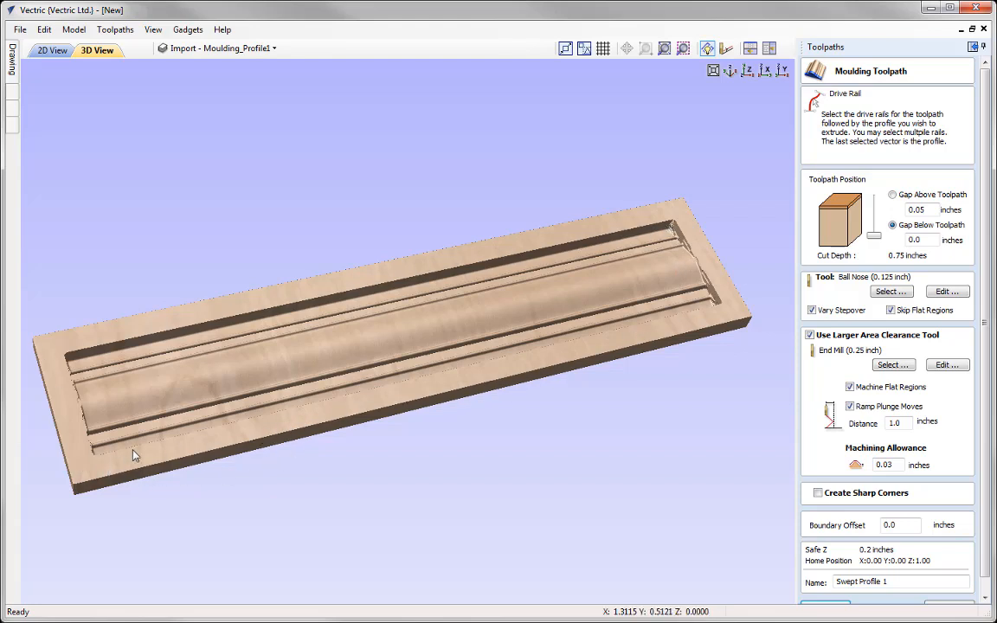
left_click_drag(692, 291, 690, 286)
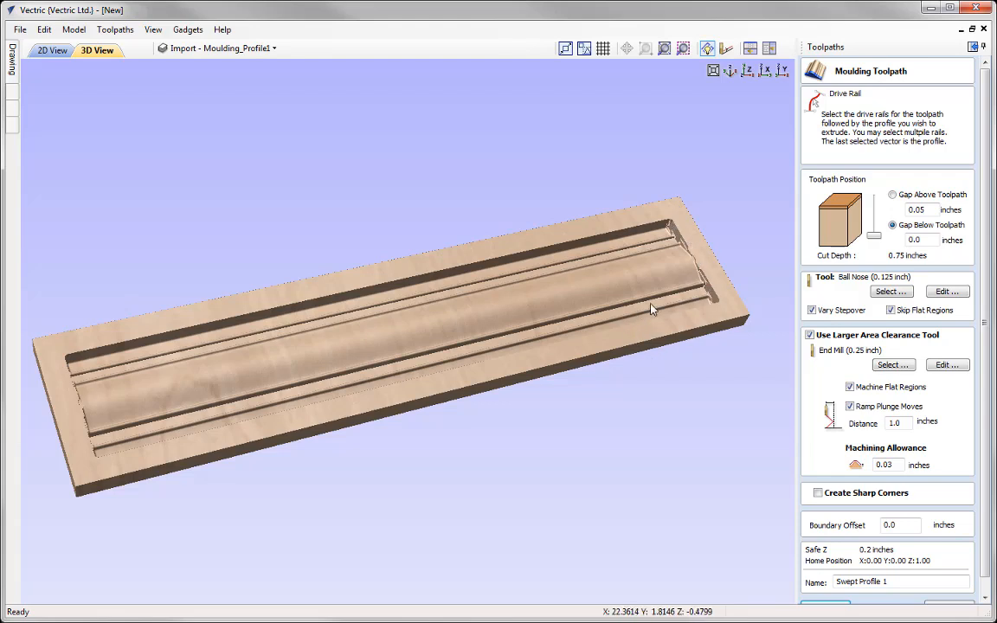
left_click_drag(892, 524, 902, 525)
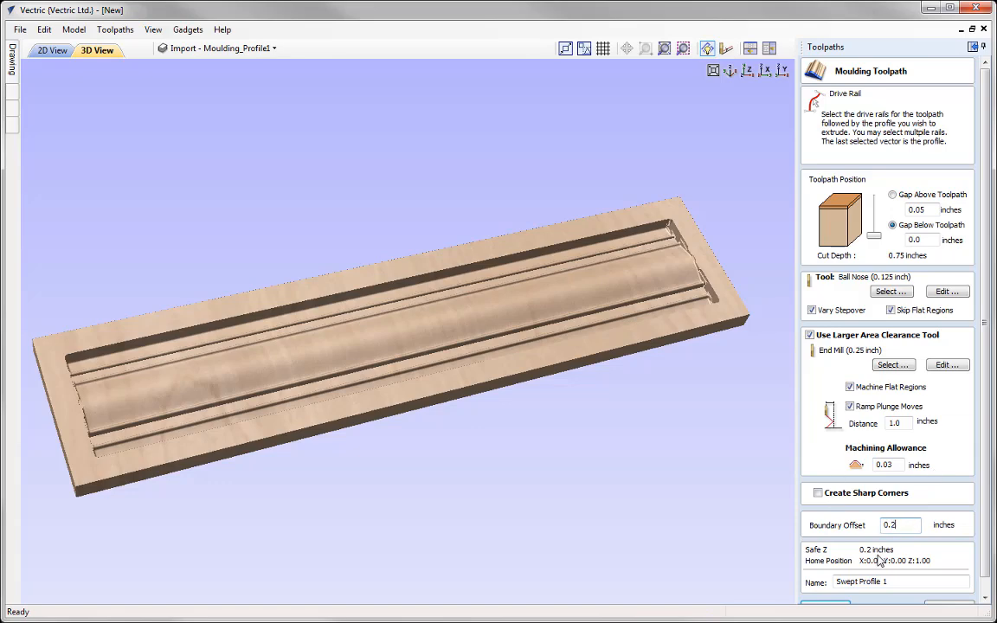
scroll(870, 554, "down", 1)
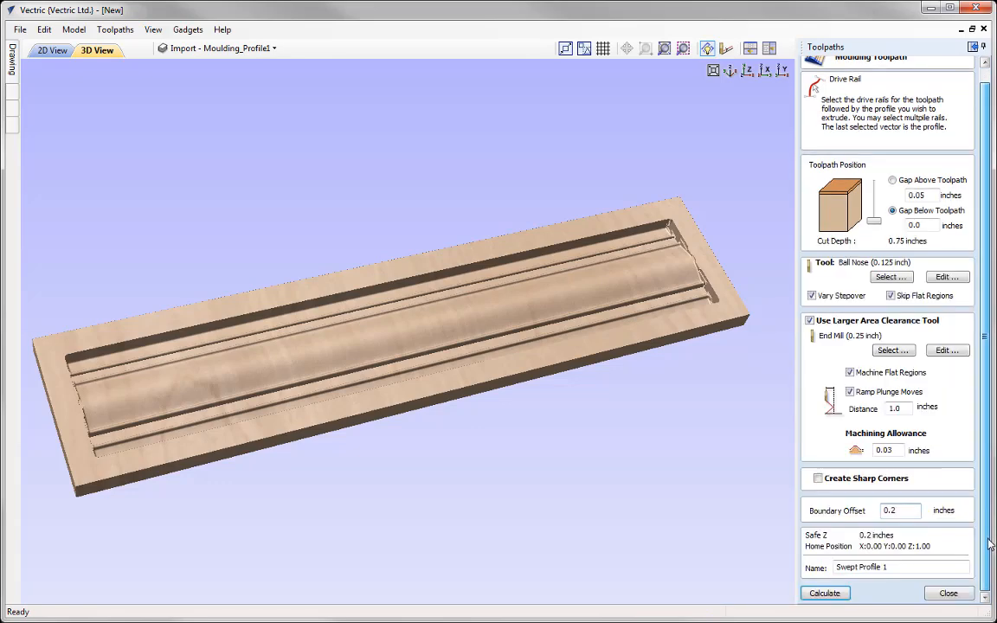
left_click(829, 598)
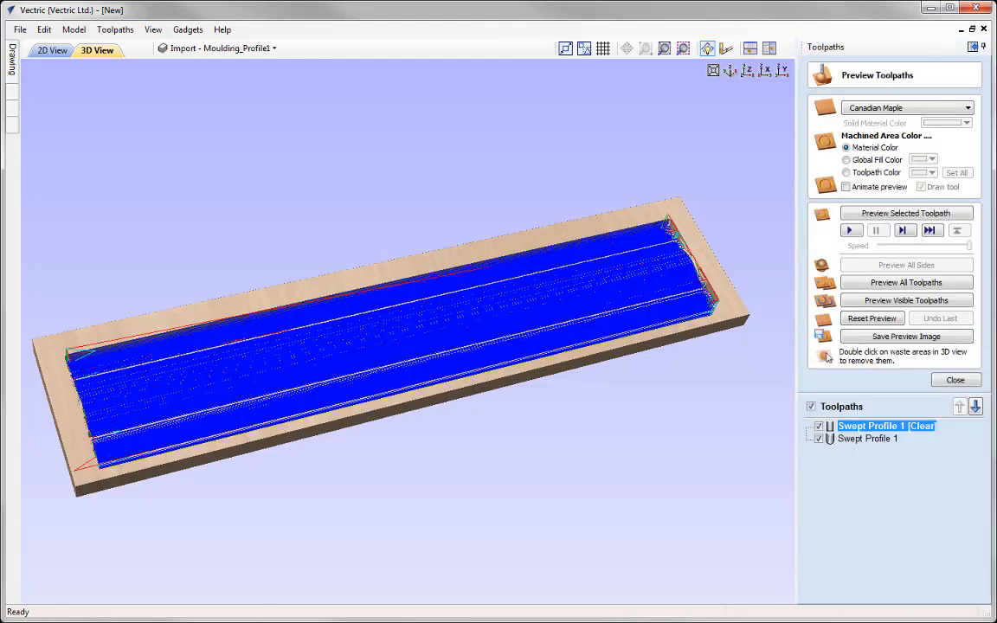
Preview the recalculated moulding toolpaths, inspect the cuts along both long edges of the block, and reset the preview.
left_click(892, 219)
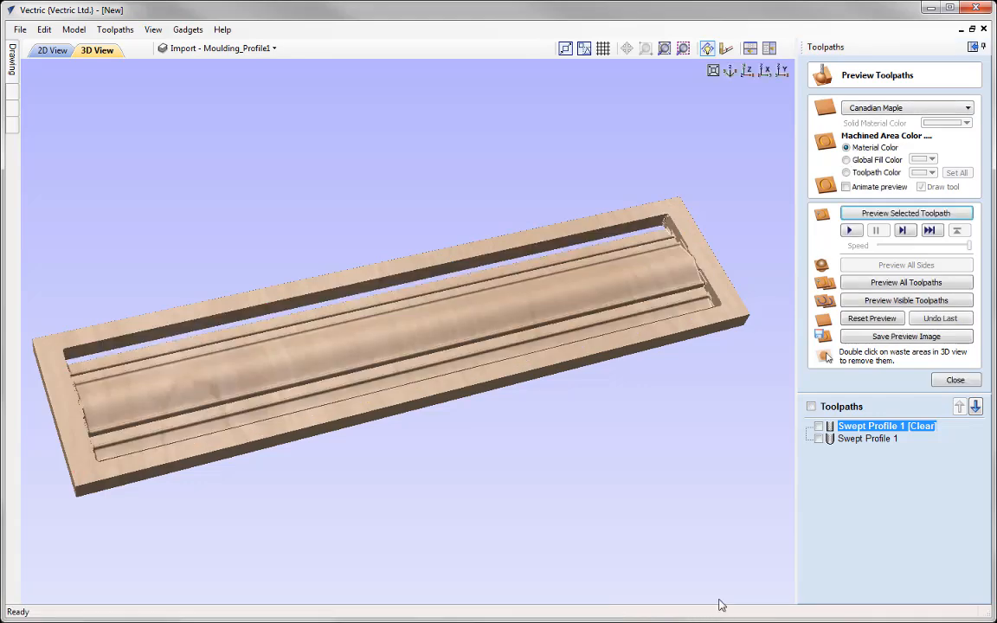
left_click_drag(363, 339, 223, 439)
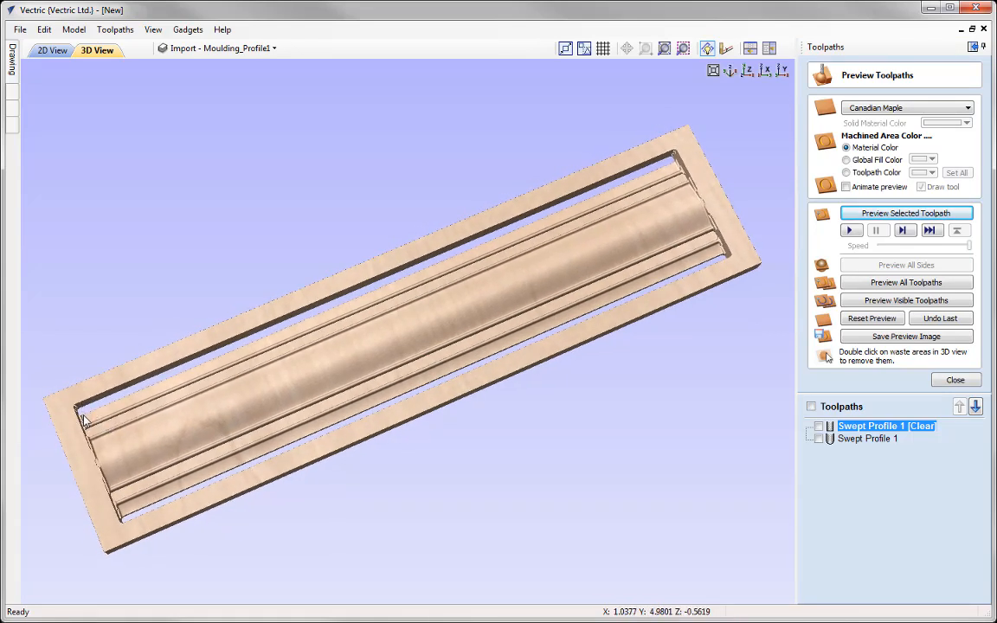
left_click_drag(620, 300, 715, 288)
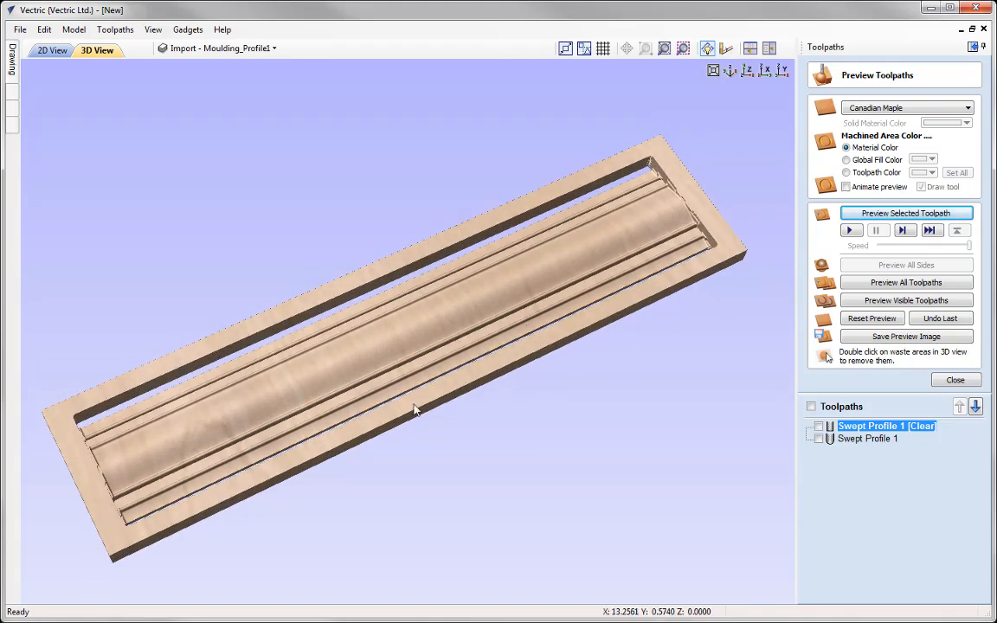
left_click_drag(465, 367, 412, 402)
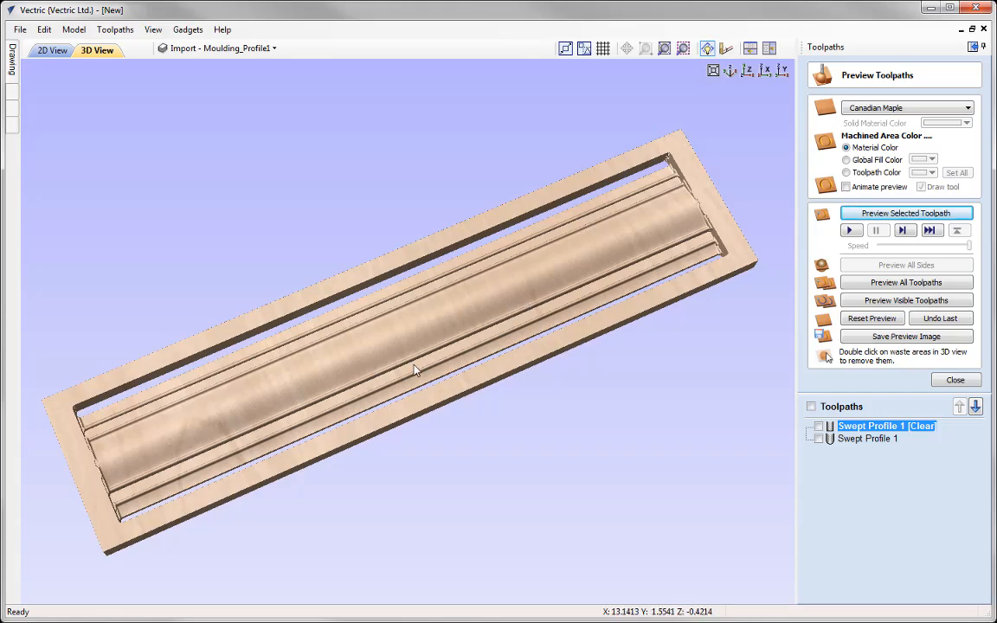
mouse_move(414, 370)
left_mouse_down()
mouse_move(472, 330)
mouse_move(433, 376)
mouse_move(412, 377)
left_mouse_up()
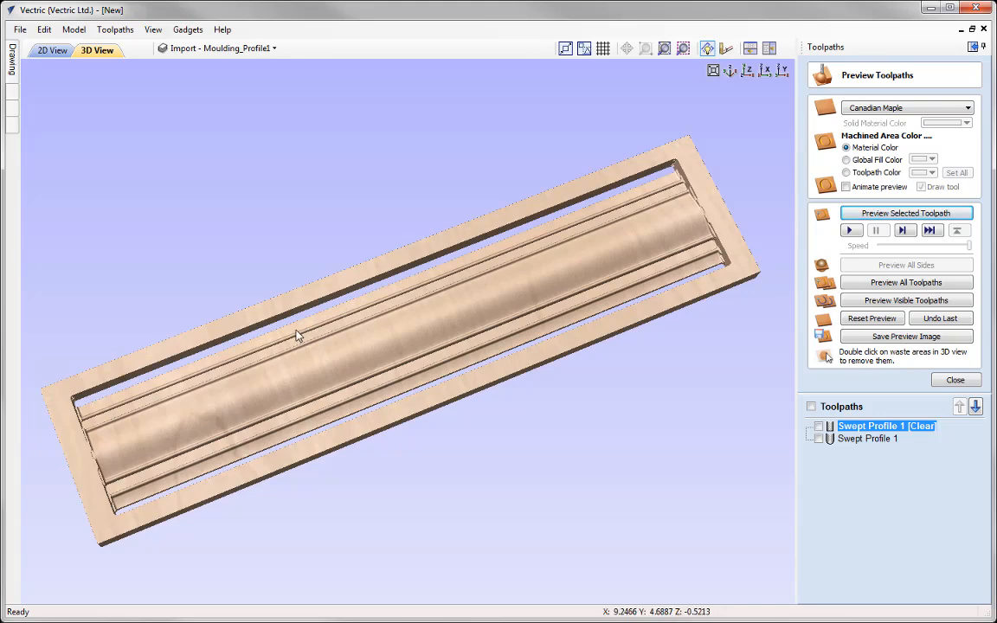
left_click_drag(423, 284, 559, 332)
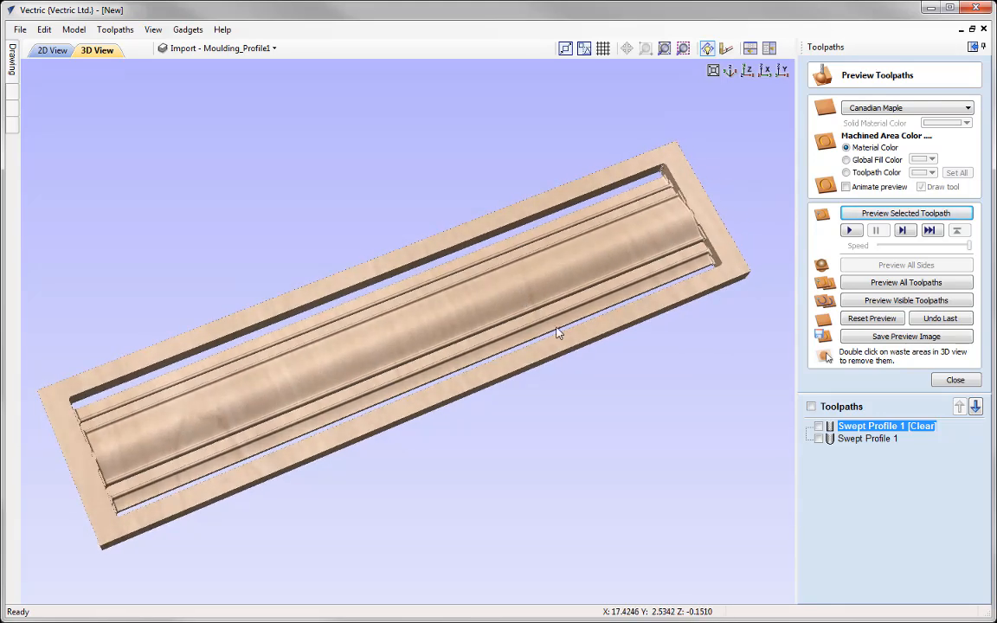
left_click(873, 320)
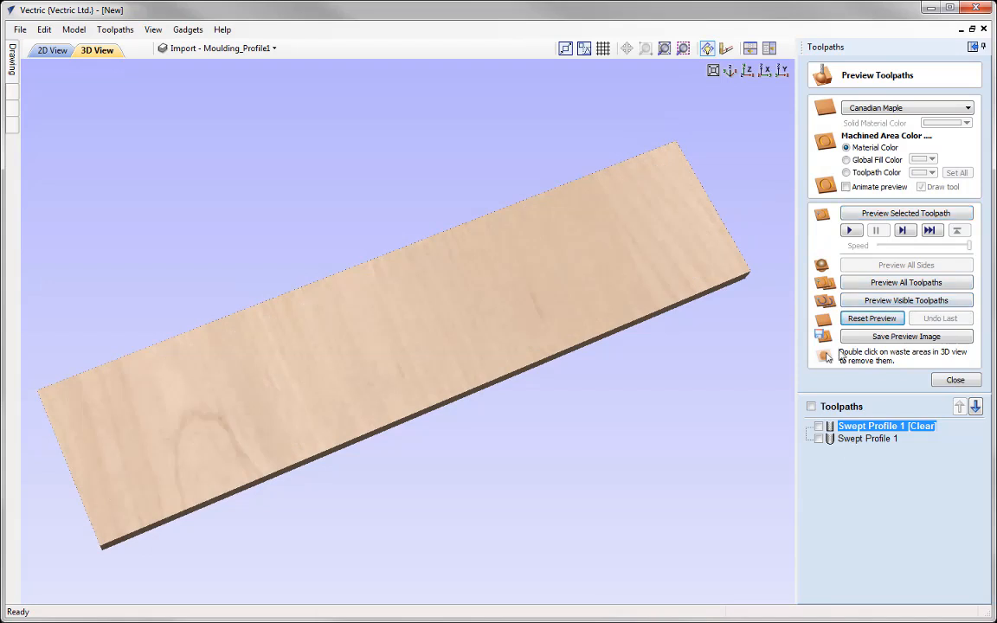
In the 2D view, node-edit the moulding profile and delete the vertical spans at both of its ends, leaving an open profile.
left_click(52, 52)
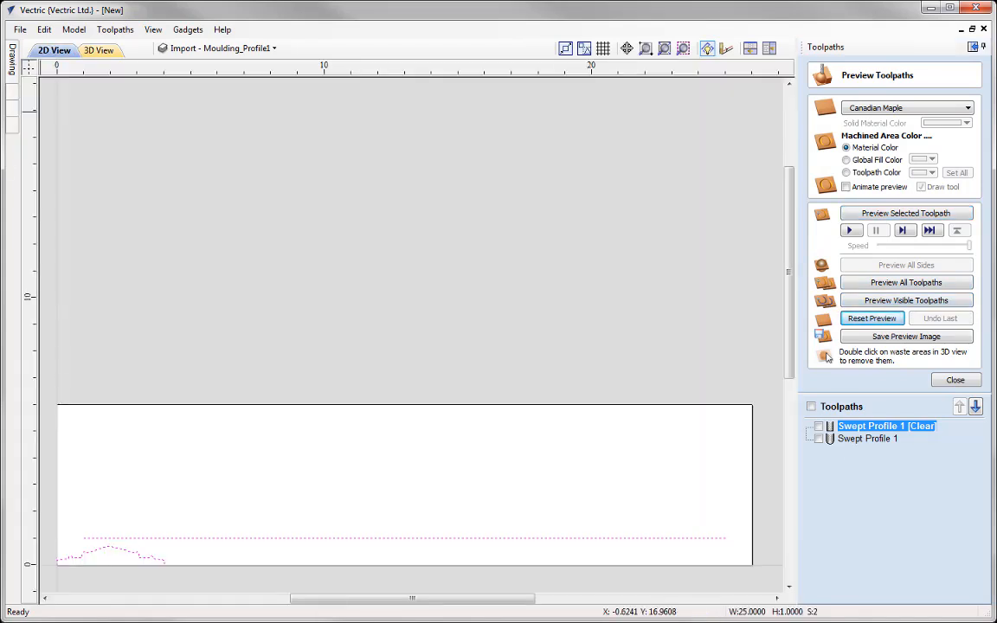
left_click(322, 388)
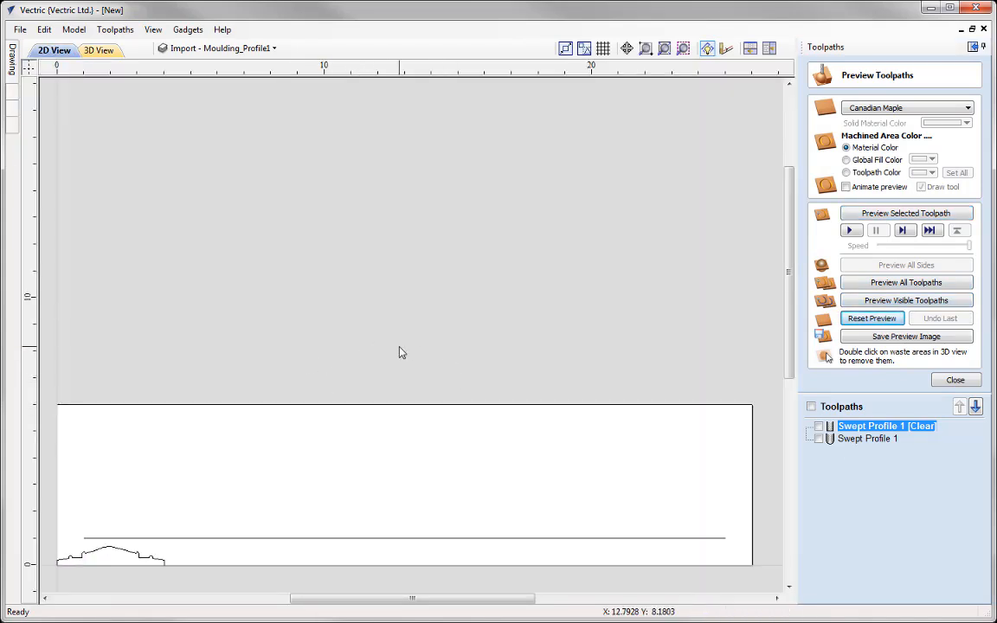
key("f")
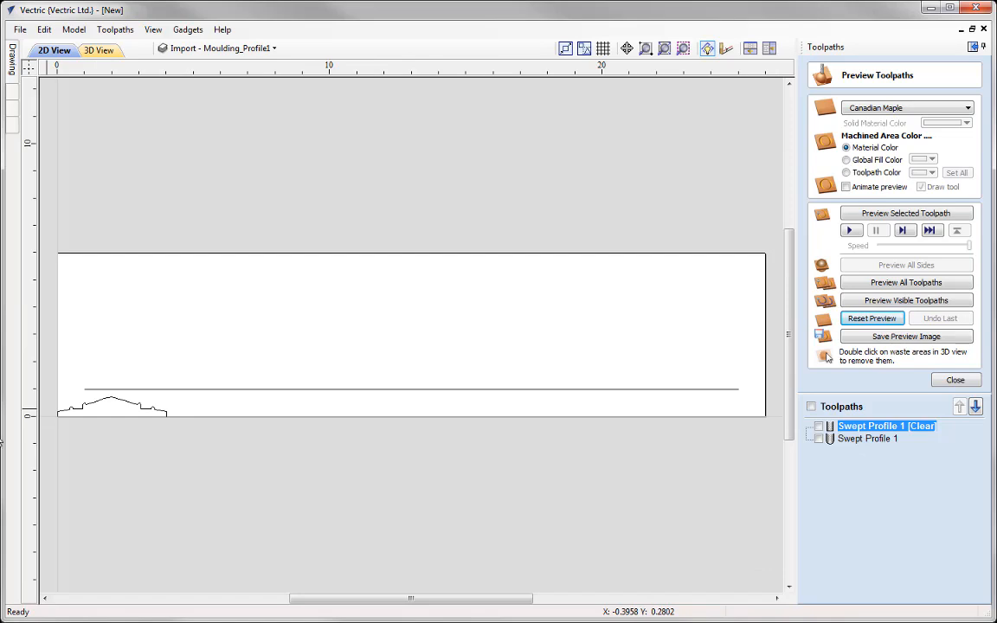
left_click(135, 406)
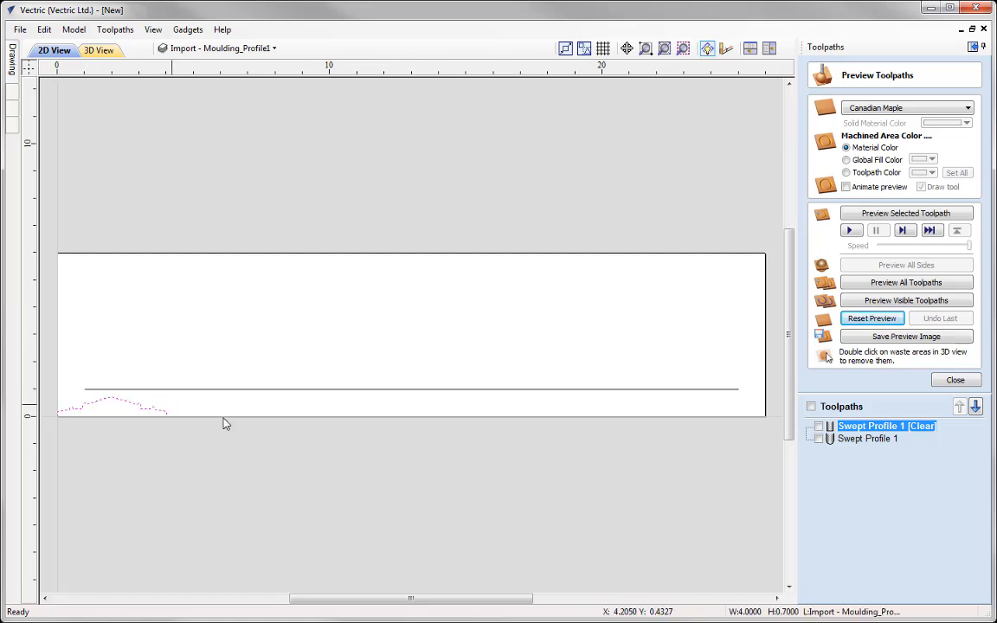
left_click(684, 49)
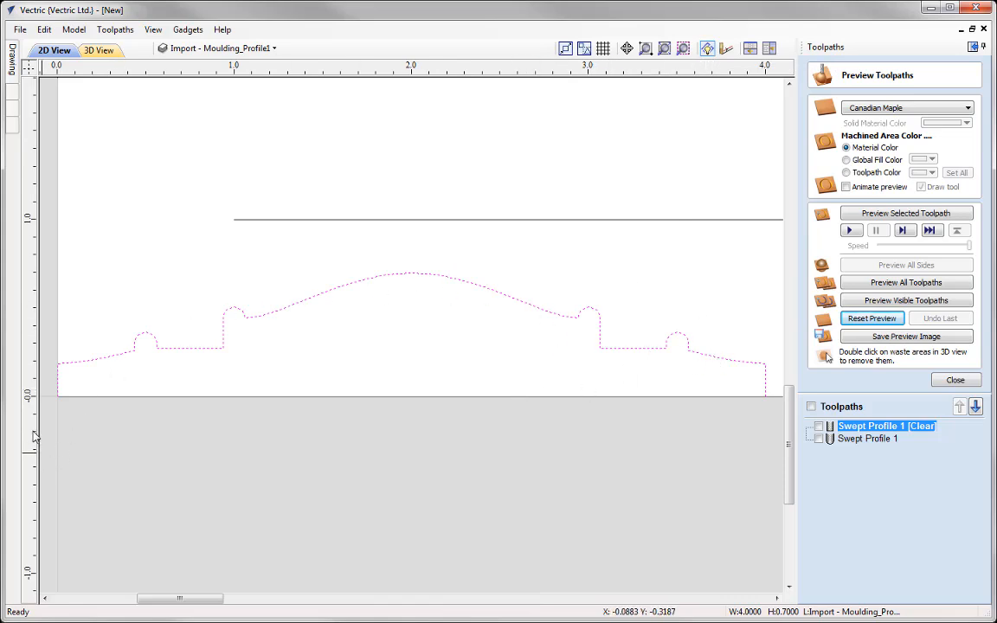
key("n")
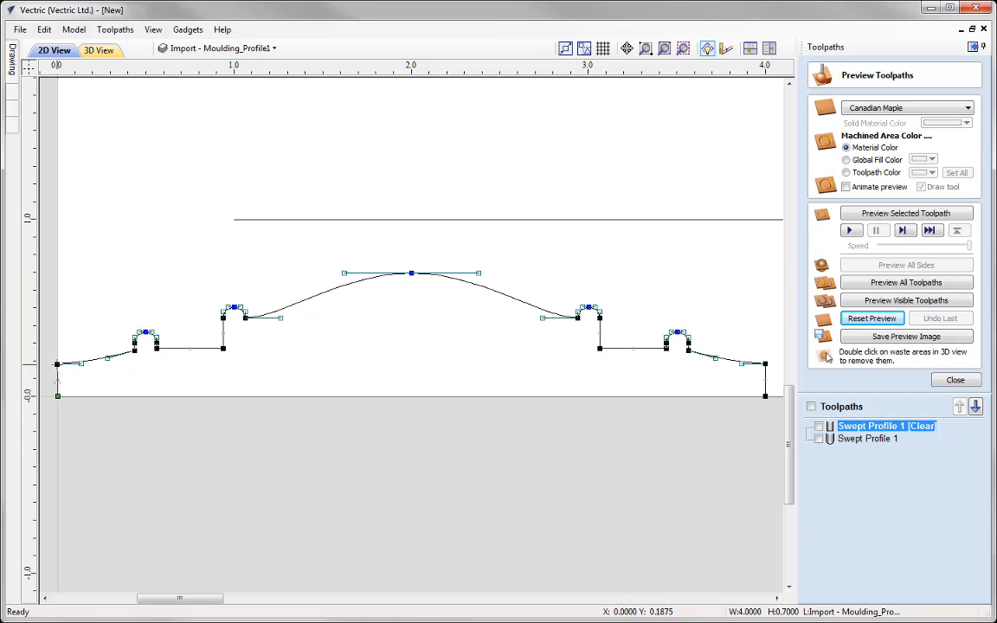
right_click(766, 374)
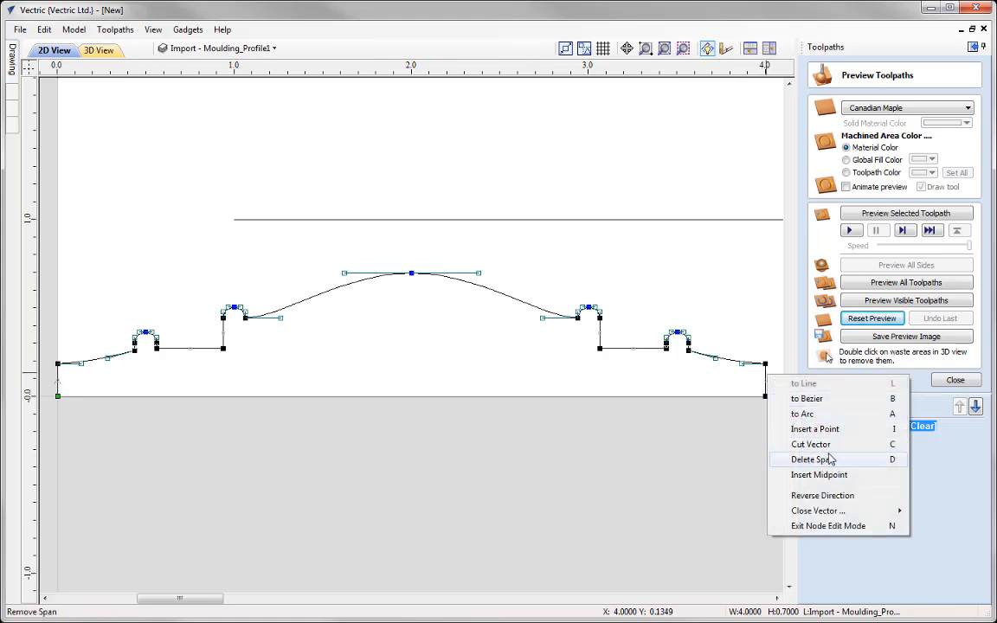
left_click(881, 461)
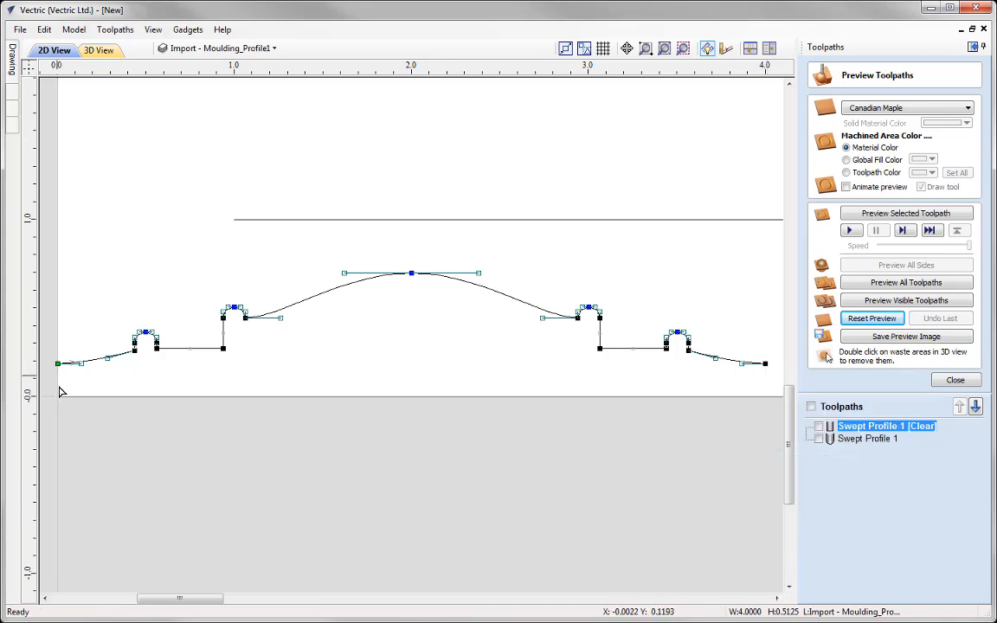
left_click(183, 373)
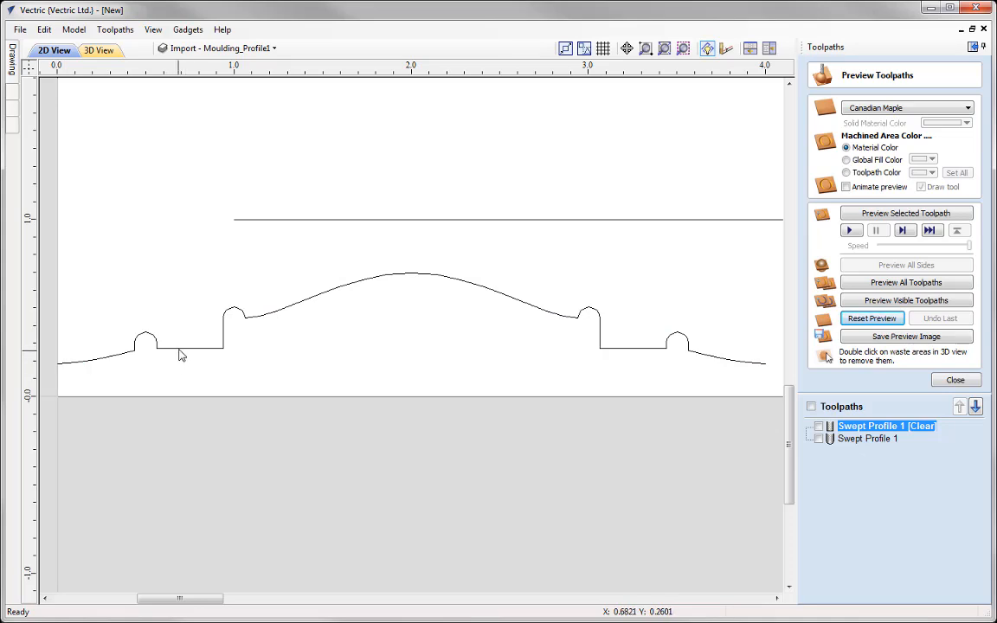
Try to shift the open moulding profile slightly inward from the job's lower corner.
left_click(180, 351)
mouse_move(192, 344)
left_mouse_down()
mouse_move(213, 361)
mouse_move(203, 356)
left_mouse_up()
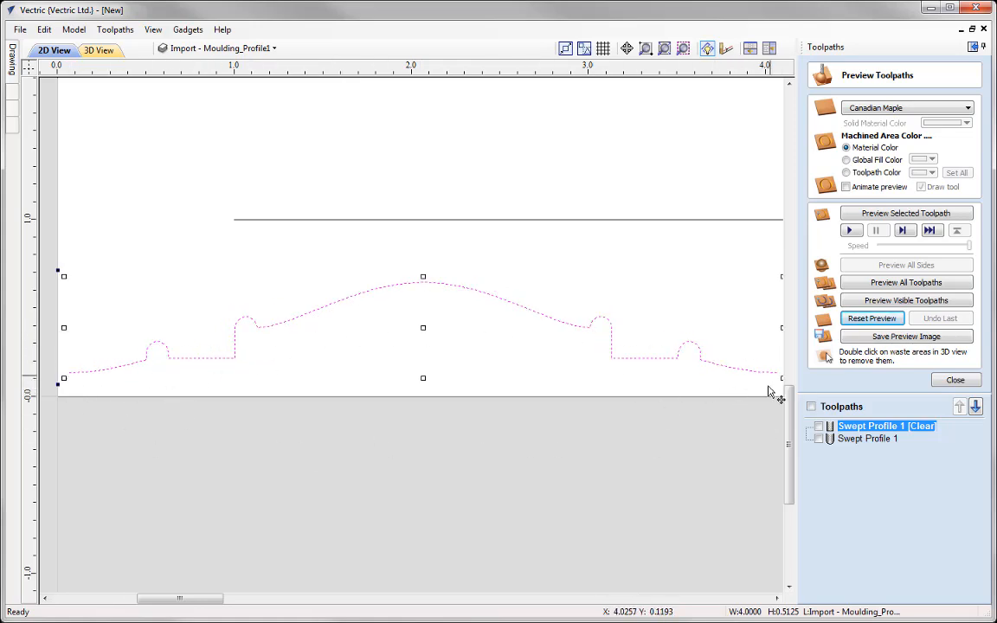
left_click(254, 269)
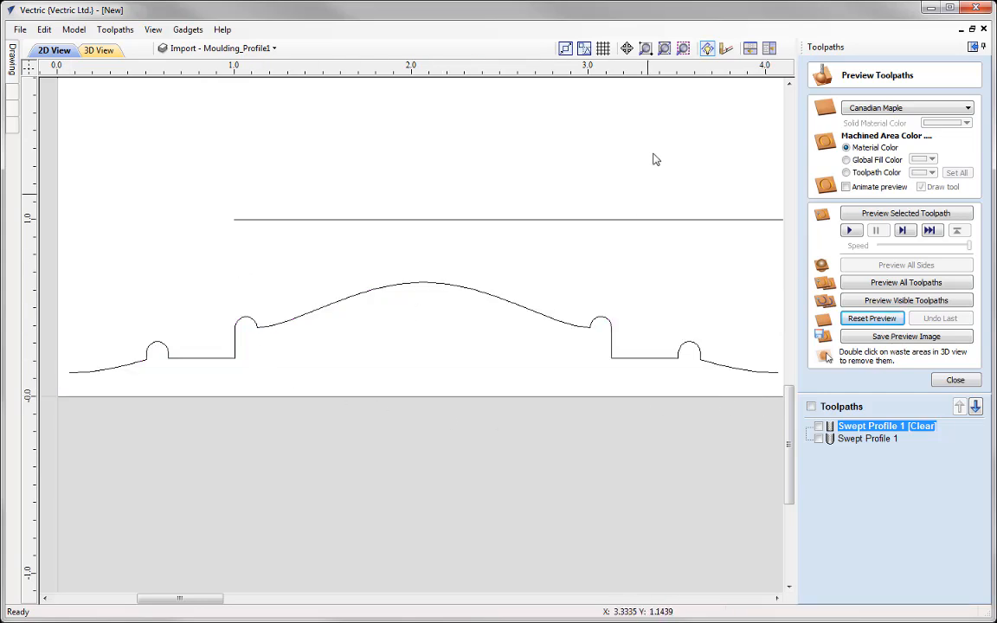
Edit the Swept Profile 1 moulding toolpath and recalculate it from the profile without end spans, keeping its settings.
left_click(665, 49)
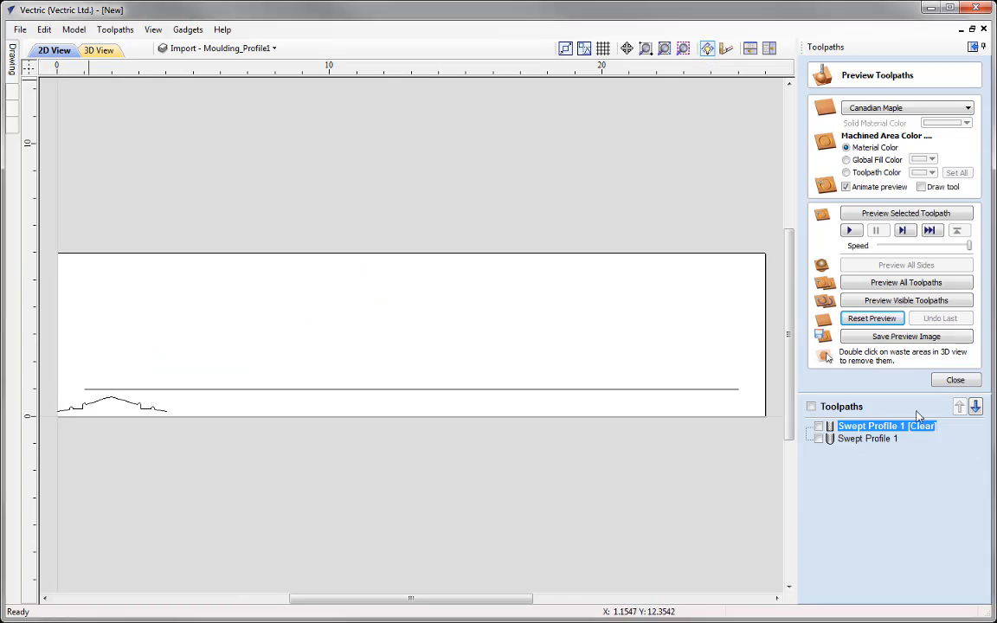
right_click(865, 438)
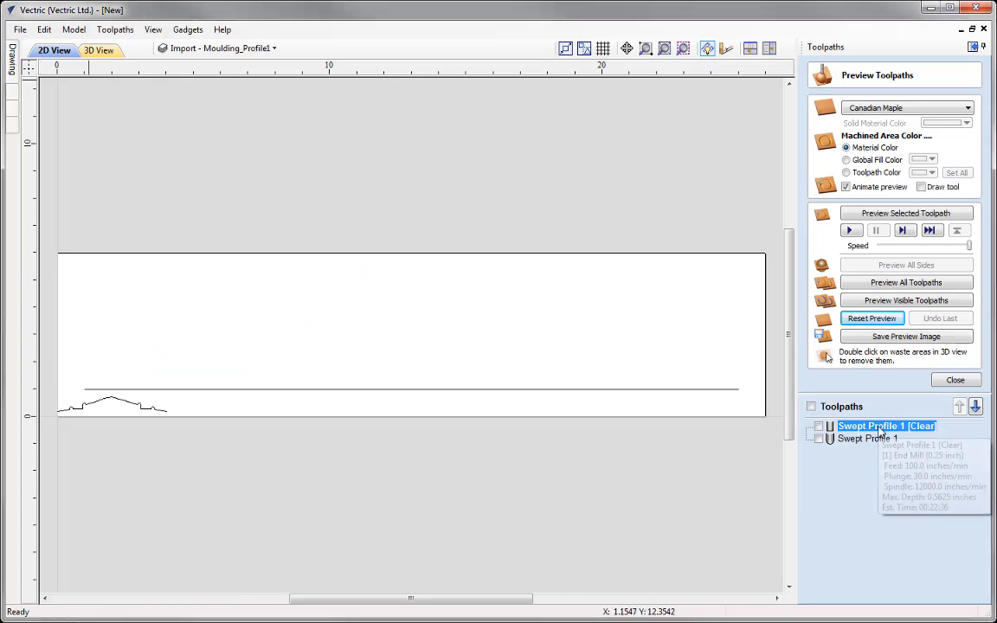
left_click(870, 465)
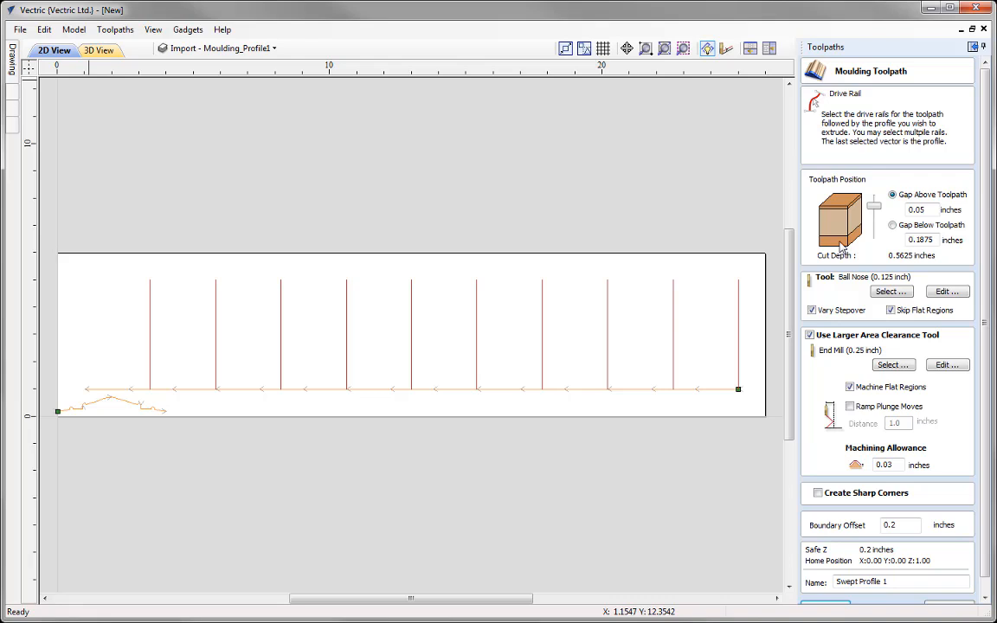
left_click_drag(984, 261, 987, 287)
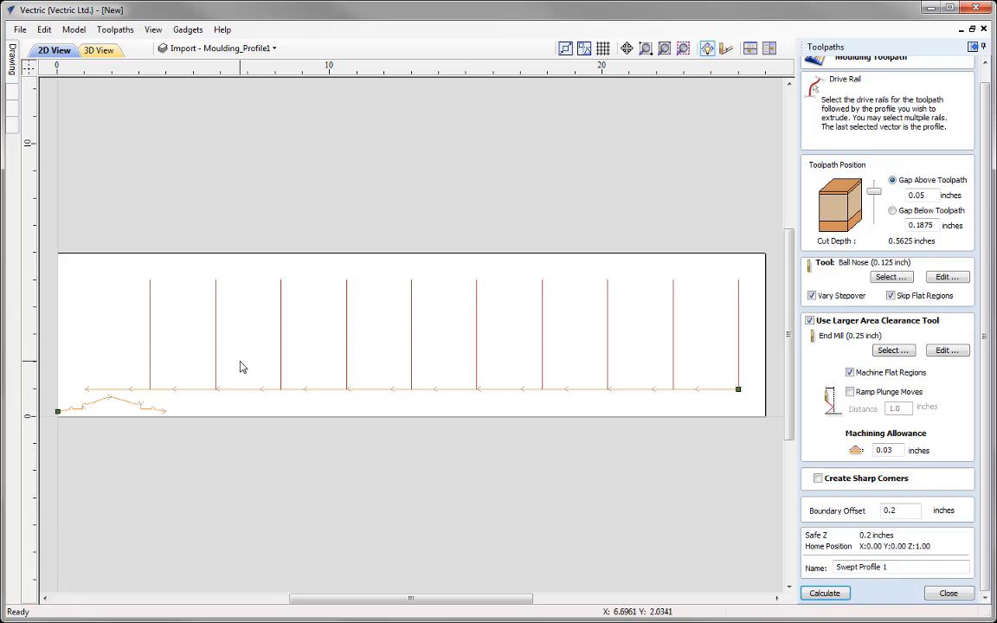
left_click(824, 593)
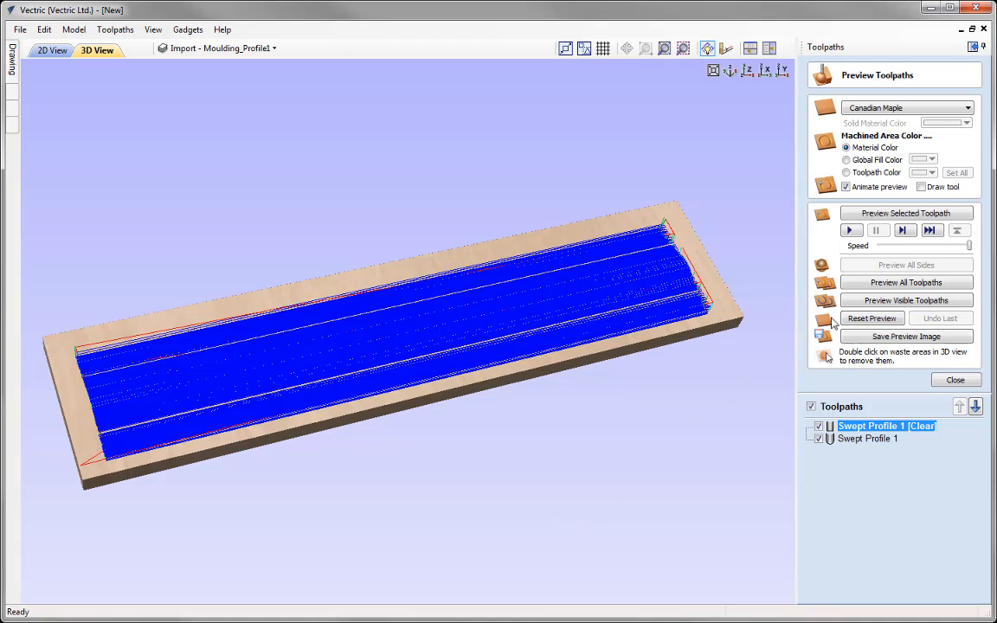
Preview all toolpaths, inspect the moulding's edges up close and from directly above, and close the preview.
left_click(916, 286)
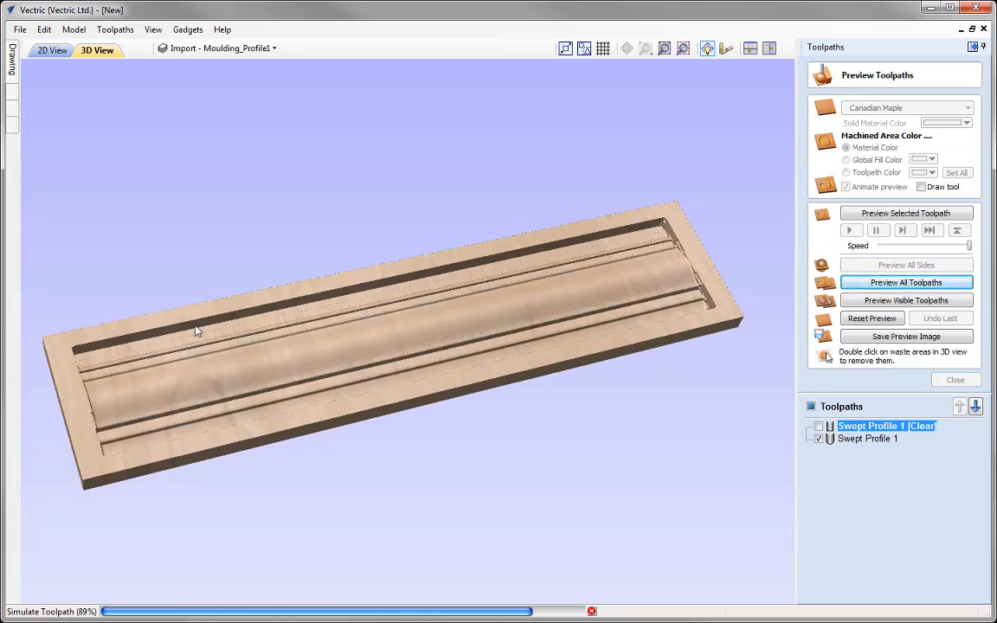
left_click_drag(243, 348, 371, 418)
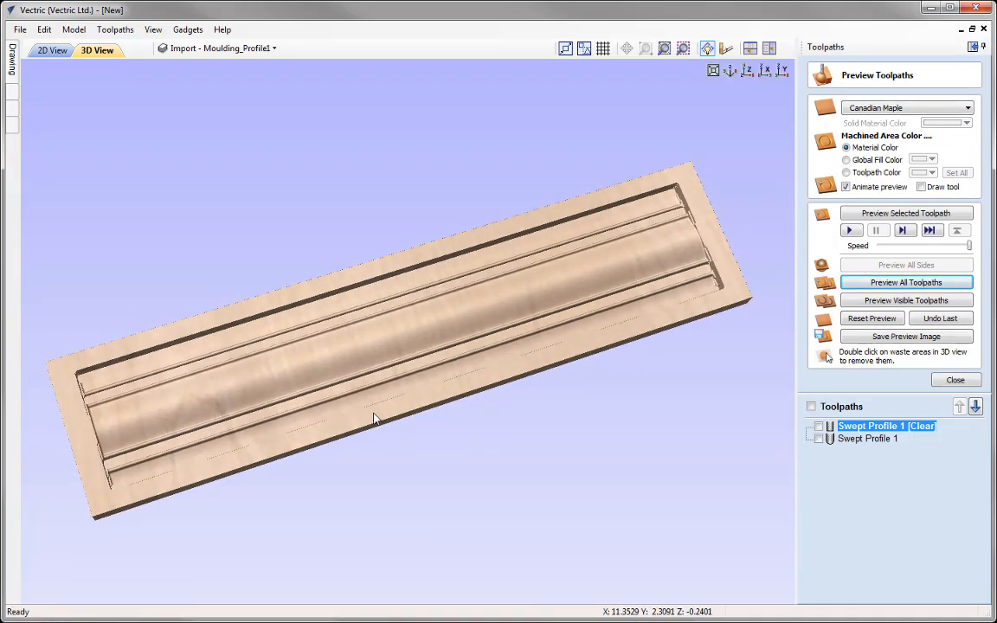
scroll(389, 420, "up", 5)
left_click_drag(433, 448, 447, 215)
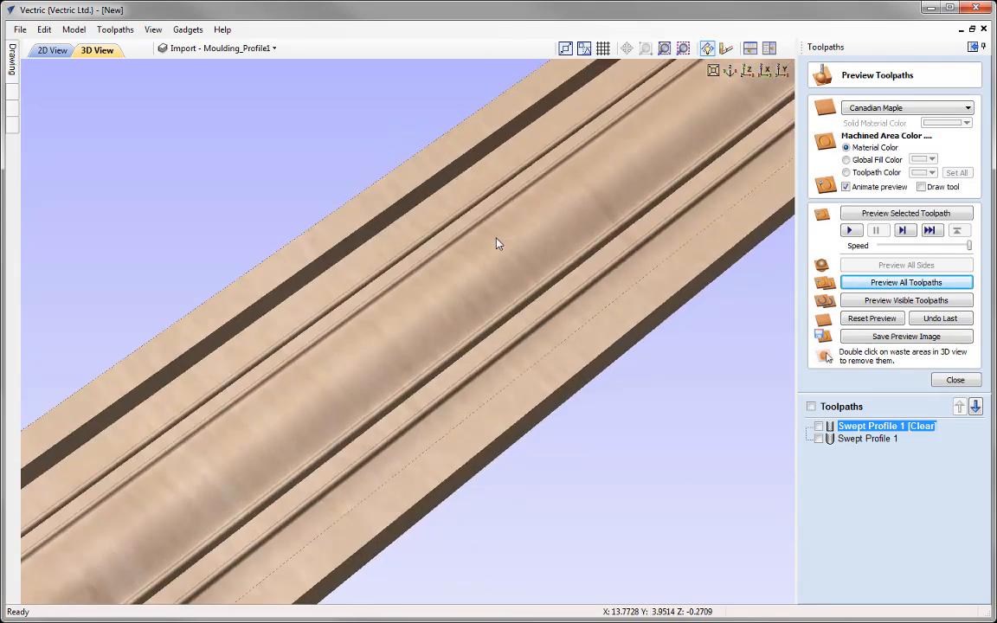
left_click(751, 75)
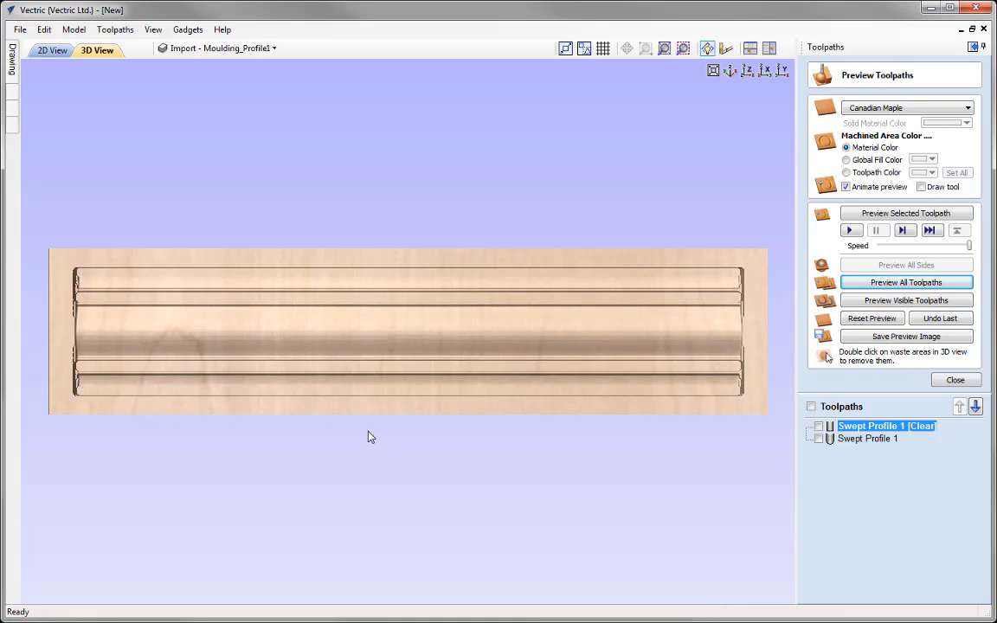
left_click(956, 381)
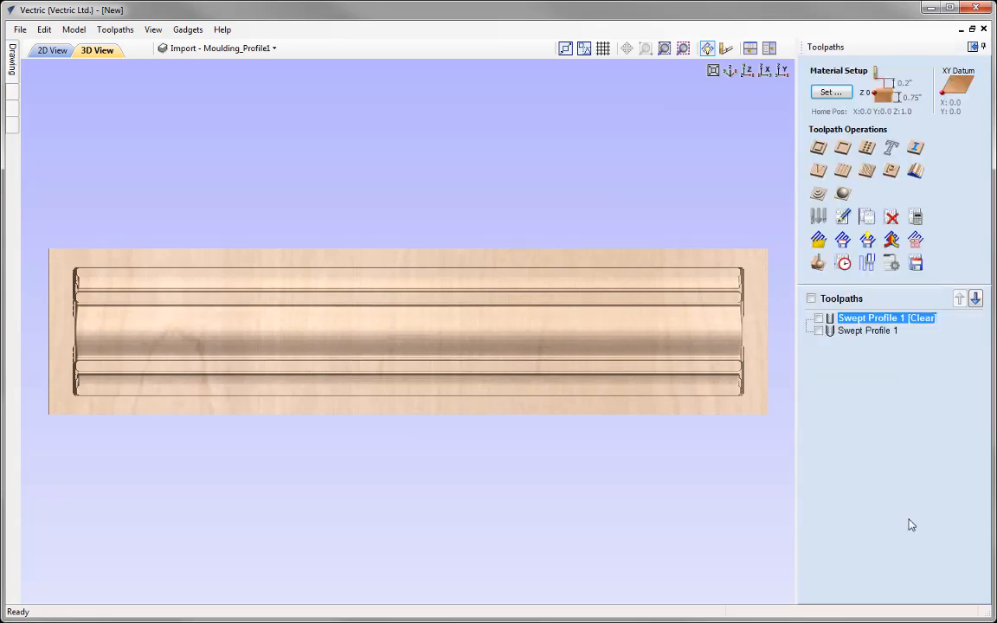
In the 2D view, stretch the straight drive rail symmetrically to about 25.4 inches, nearly spanning the job's width.
left_click(51, 50)
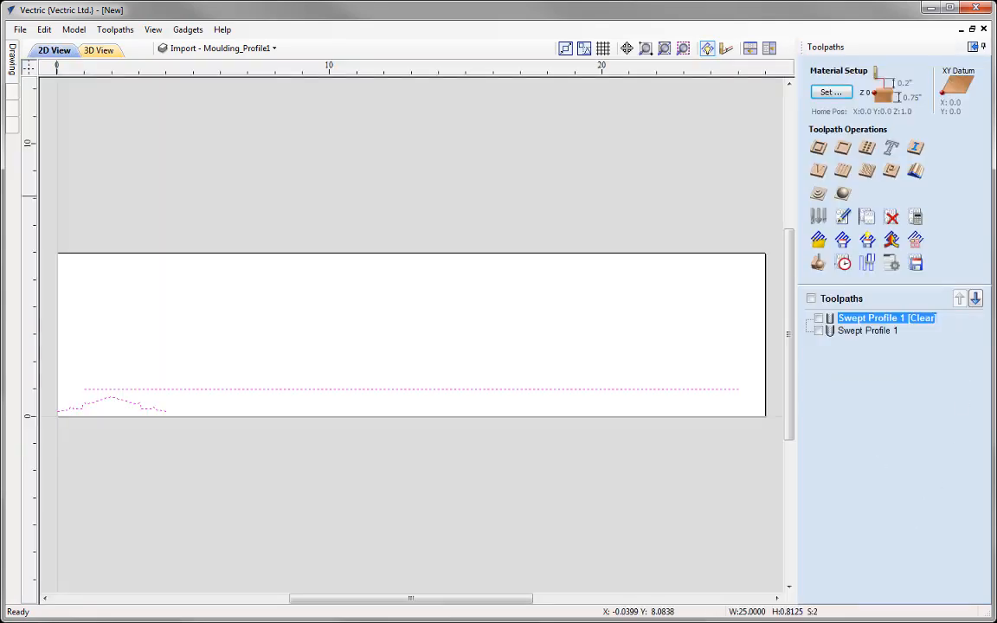
left_click(262, 411)
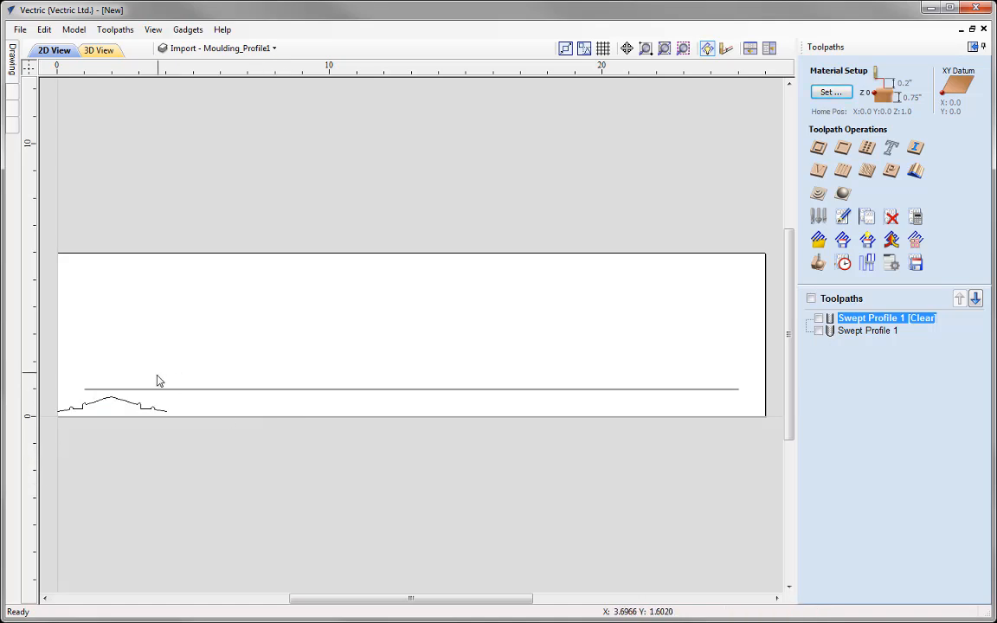
left_click(206, 390)
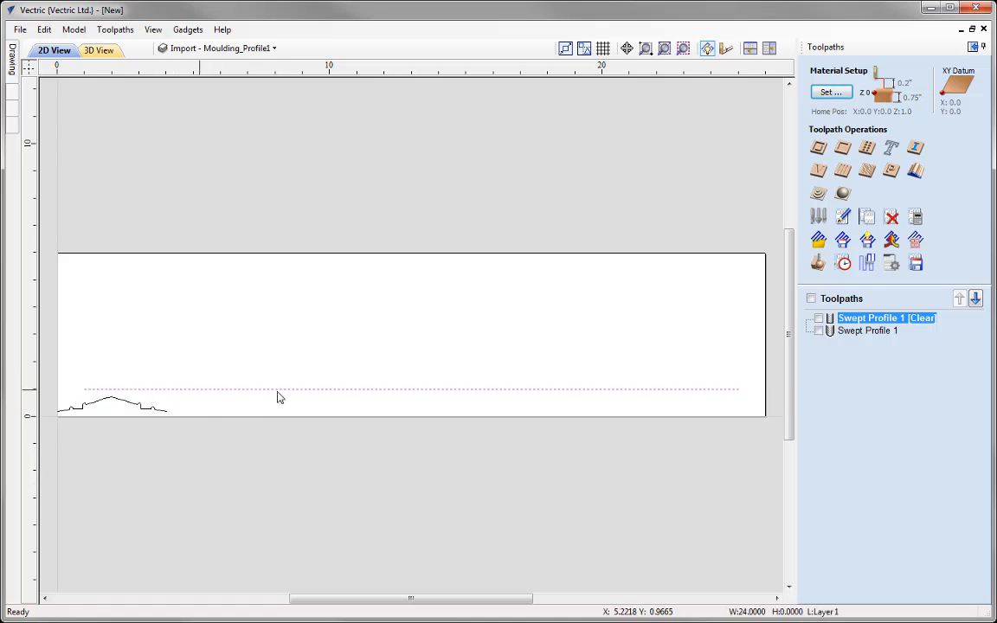
left_click(557, 392)
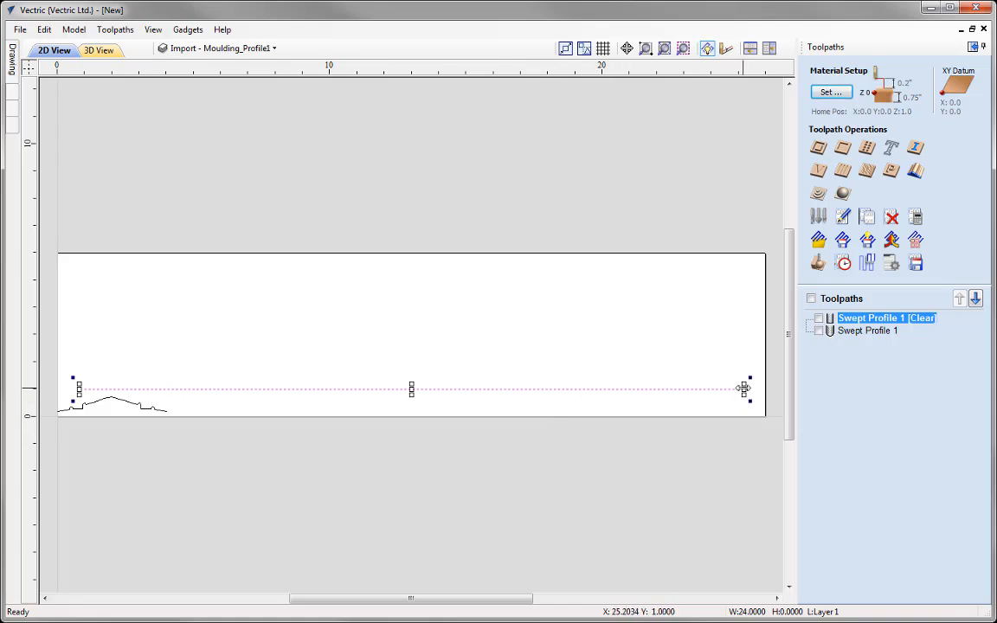
left_click_drag(744, 389, 764, 388)
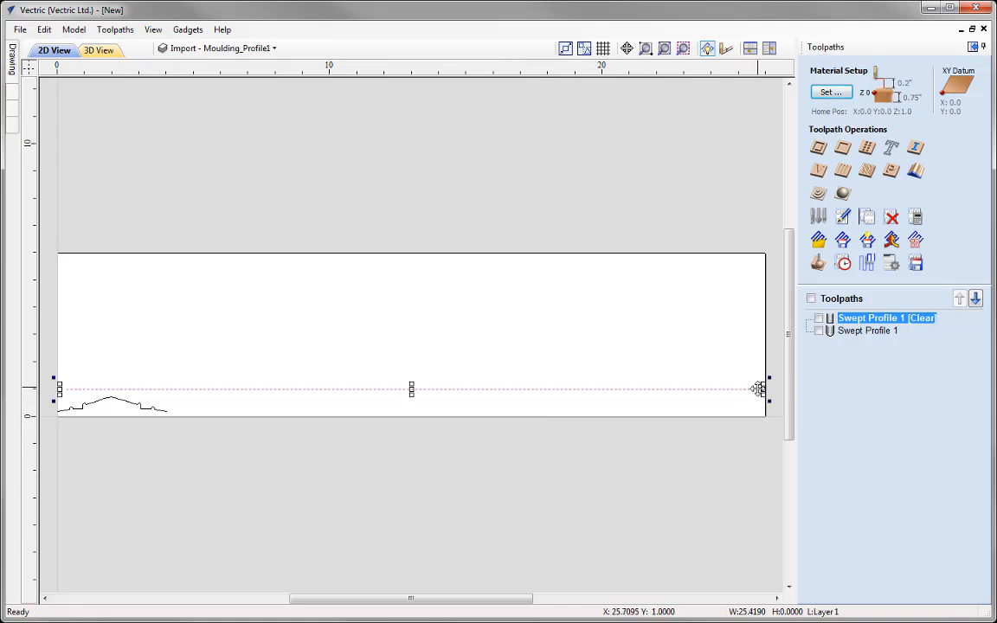
left_click(285, 451)
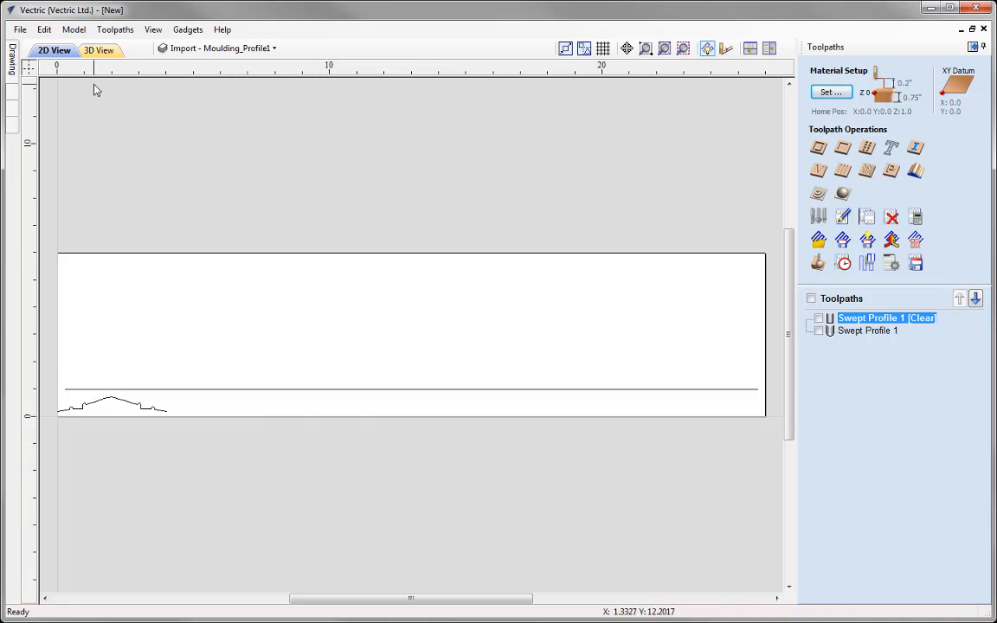
mouse_move(10, 56)
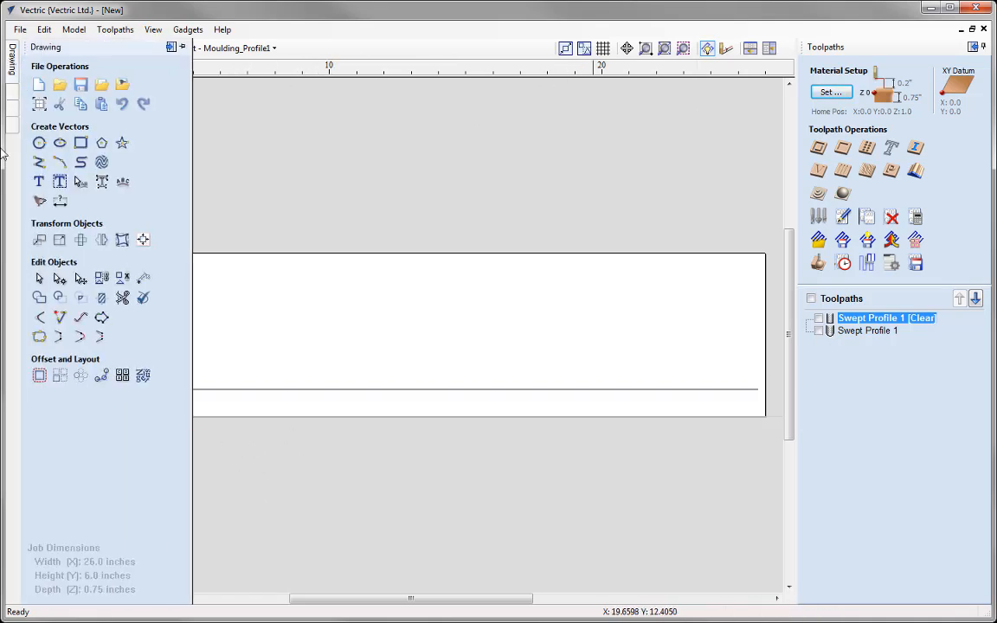
Create a 24 by 4 inch square-cornered rectangle and centre it in the job.
left_click(81, 142)
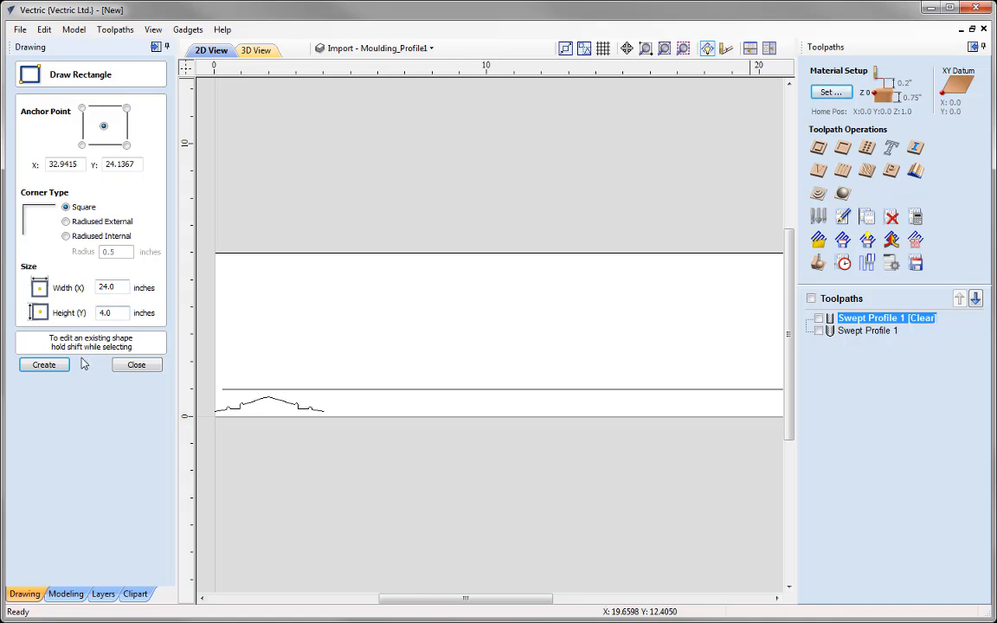
left_click(44, 364)
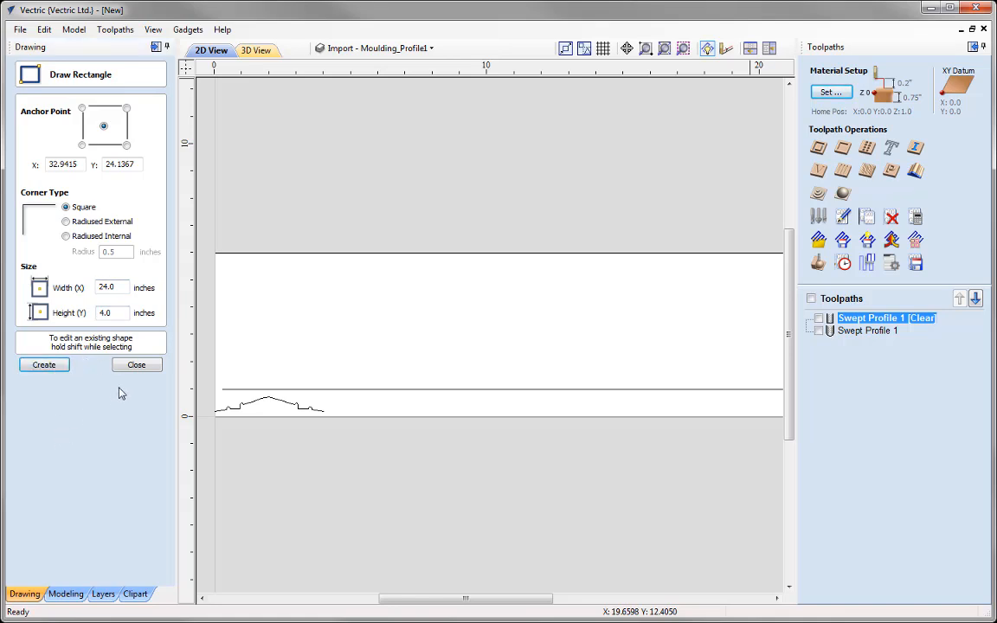
left_click(135, 365)
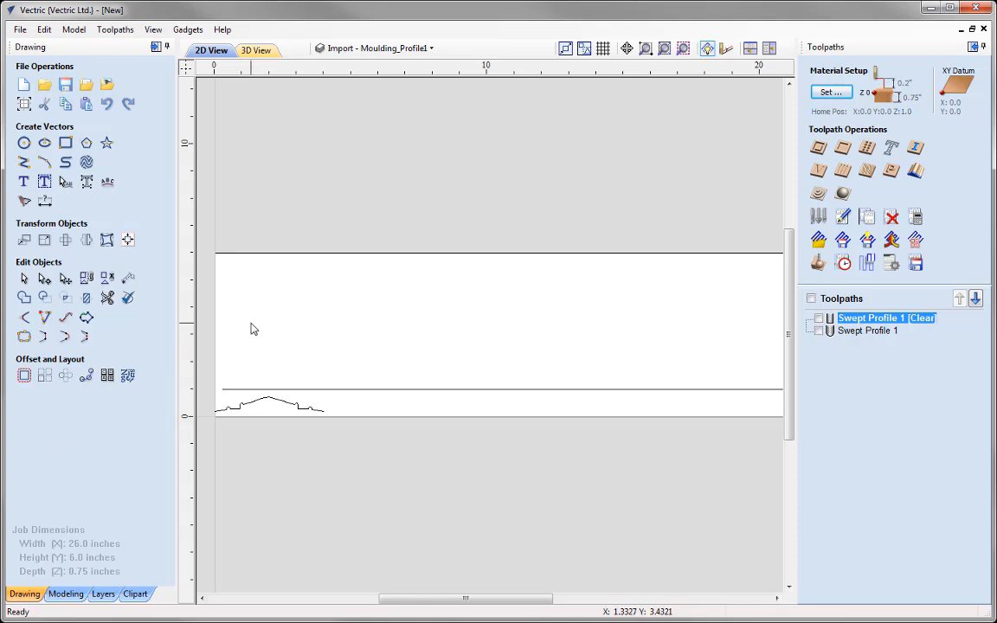
scroll(251, 322, "down", 5)
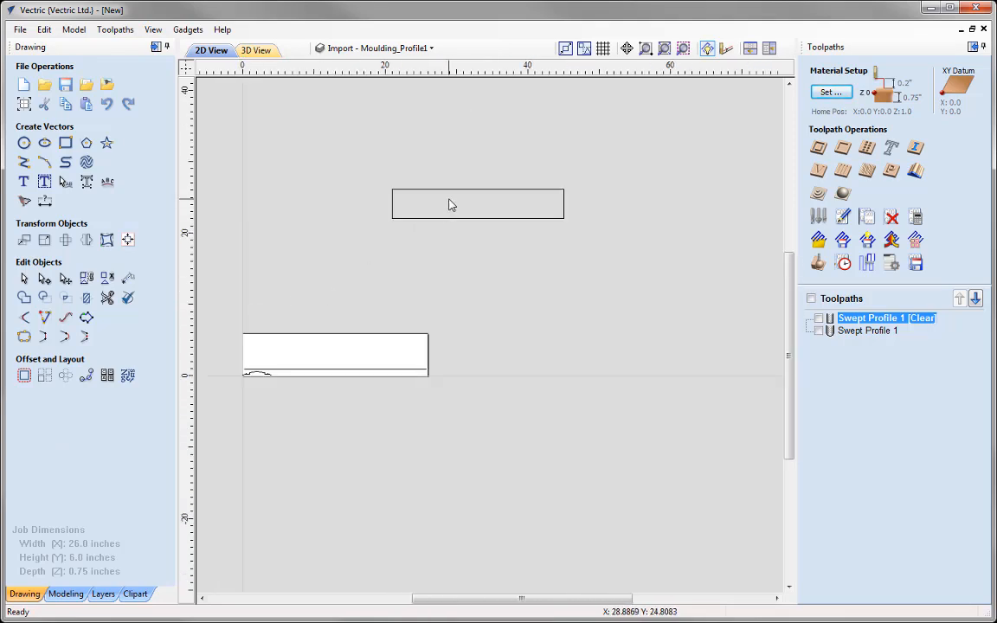
left_click(422, 219)
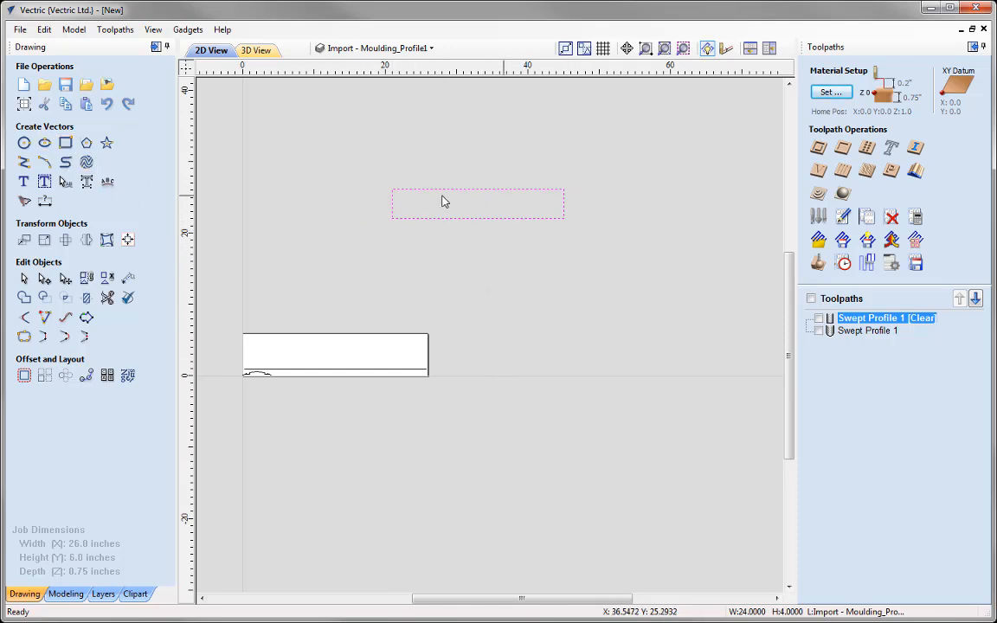
key("F9")
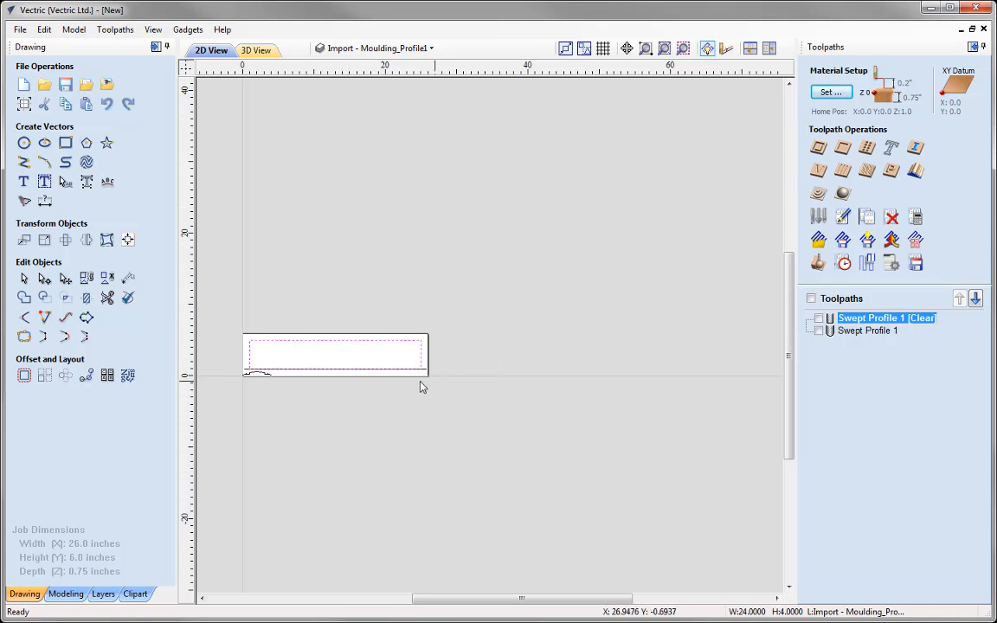
left_click(242, 449)
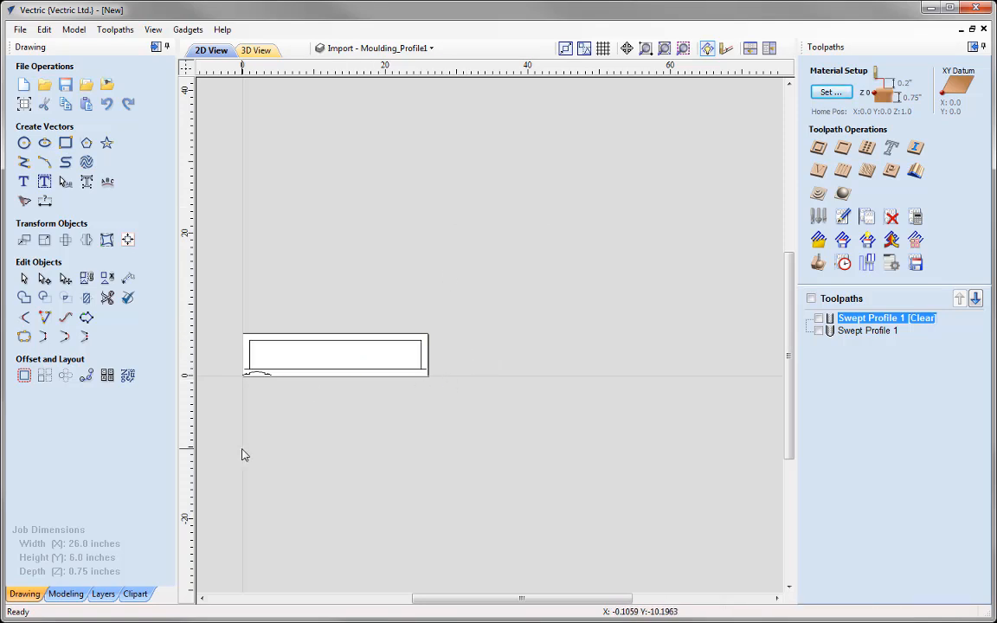
key("f")
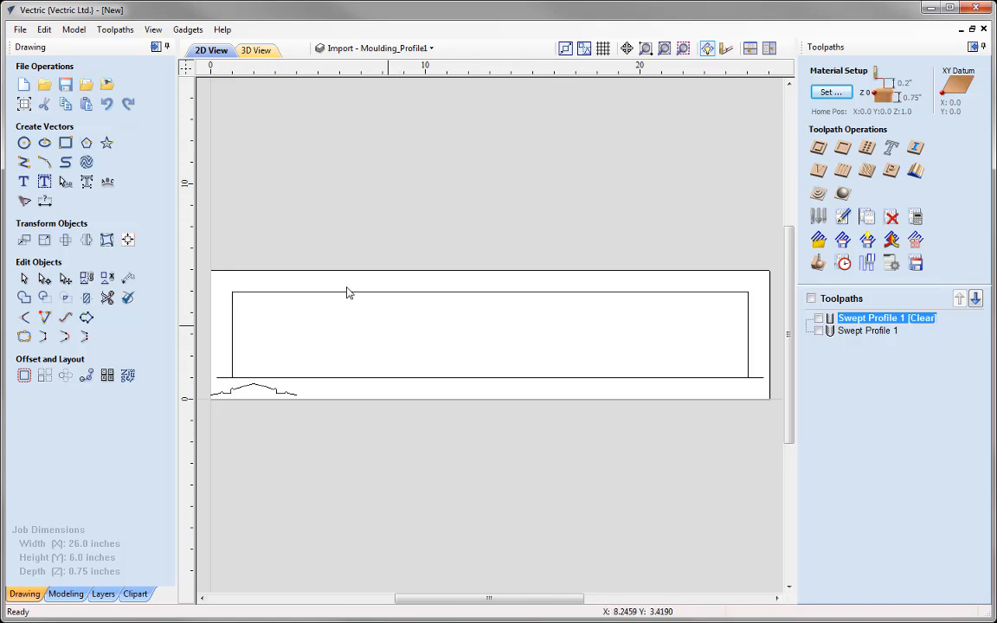
Edit the Swept Profile 1 moulding toolpath and recalculate it along the lengthened rail, keeping its settings.
left_click(154, 48)
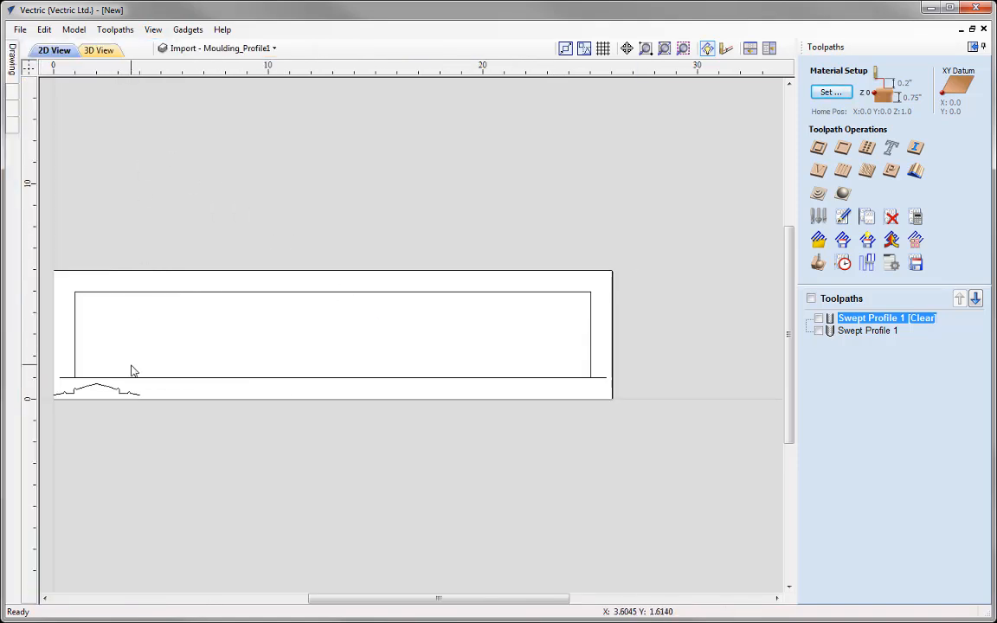
key("f")
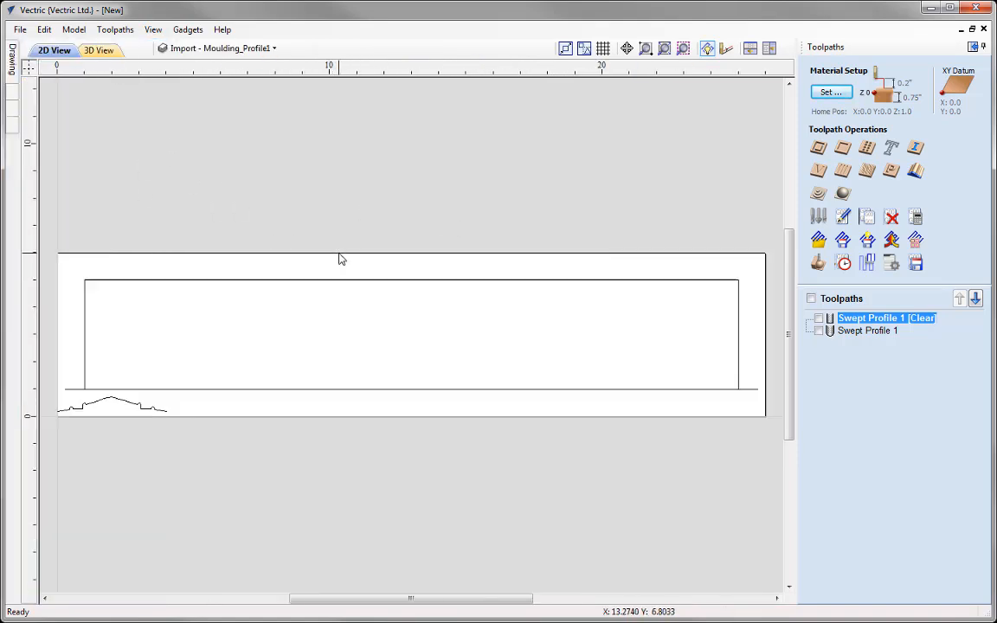
double_click(876, 322)
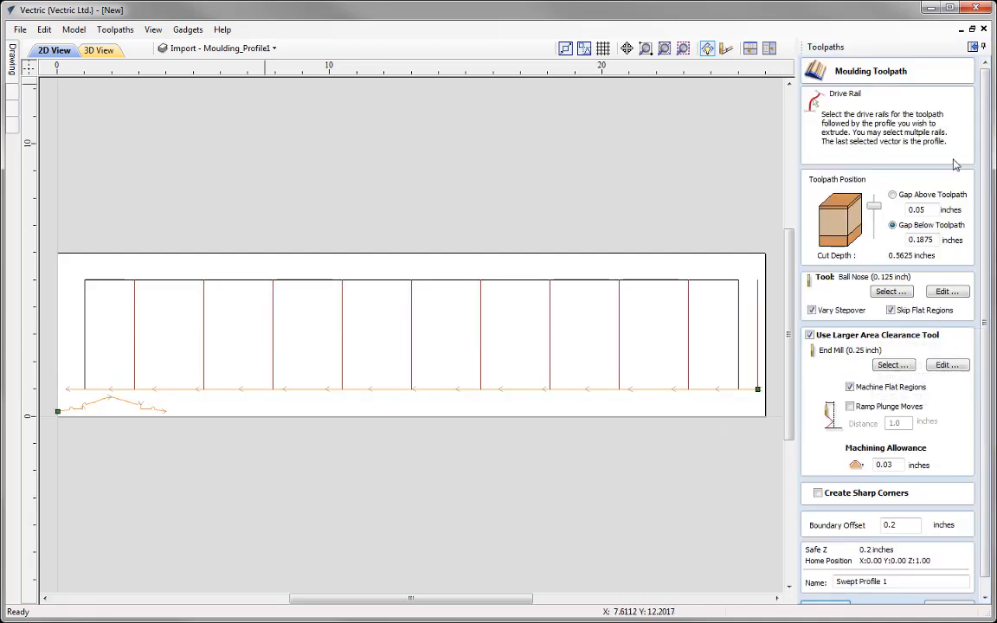
scroll(891, 260, "down", 1)
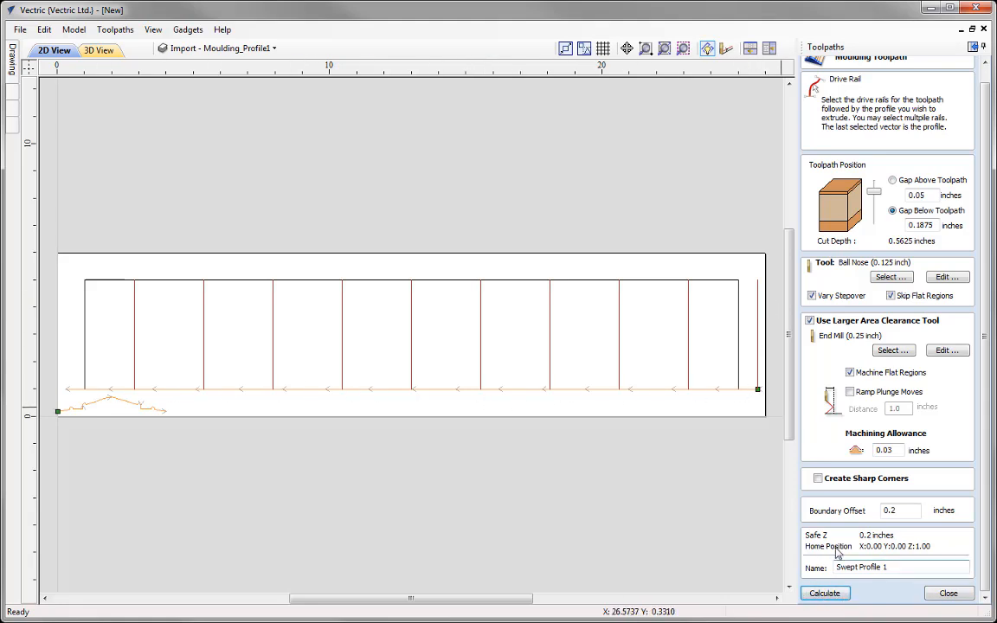
left_click(833, 593)
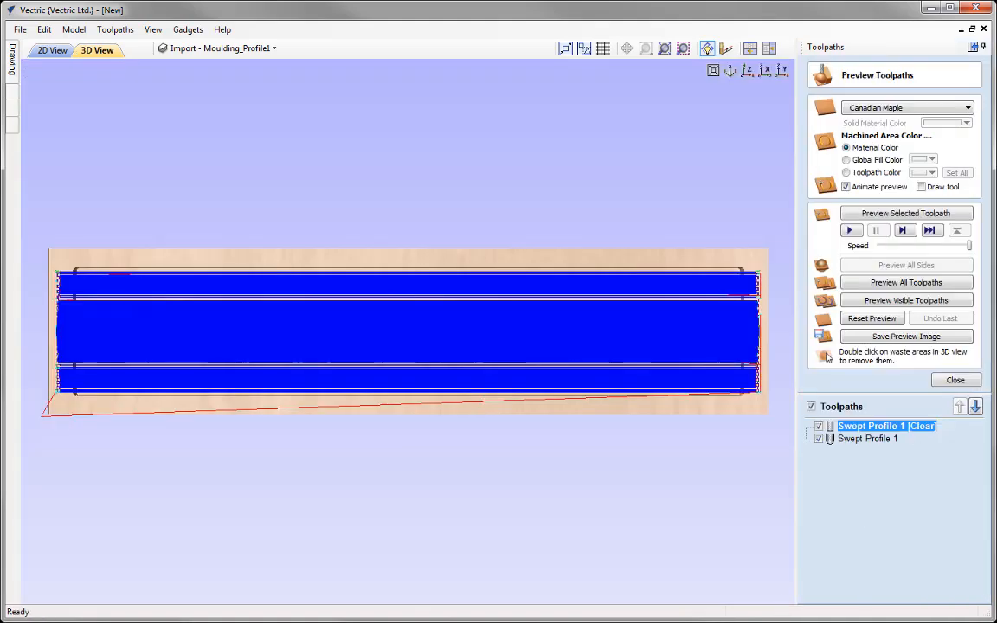
Reset the simulation, preview all toolpaths on the blank material, and close the preview.
left_click(875, 319)
left_click(890, 285)
left_click(890, 284)
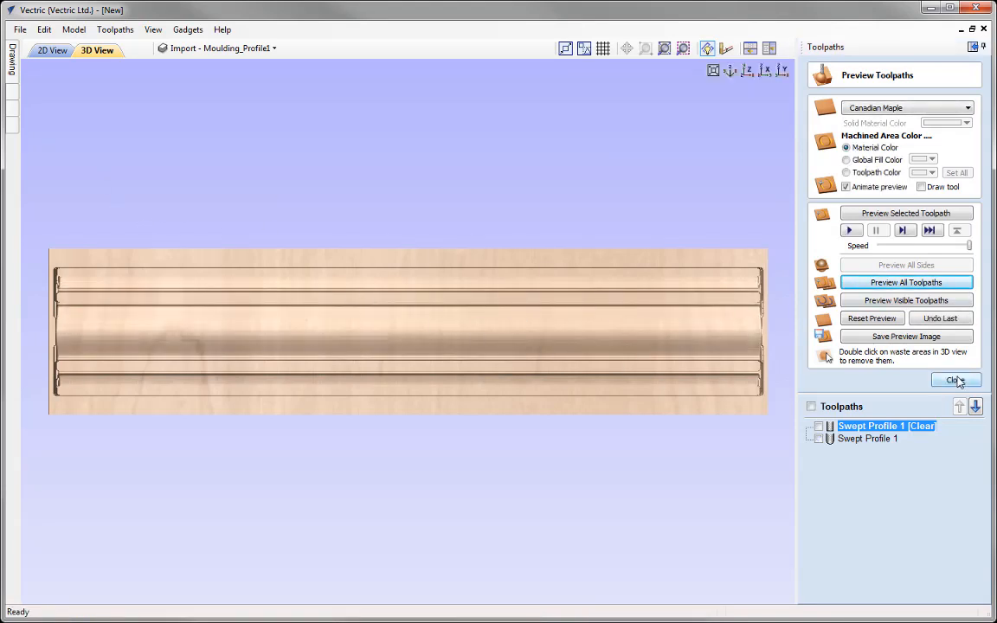
left_click(956, 381)
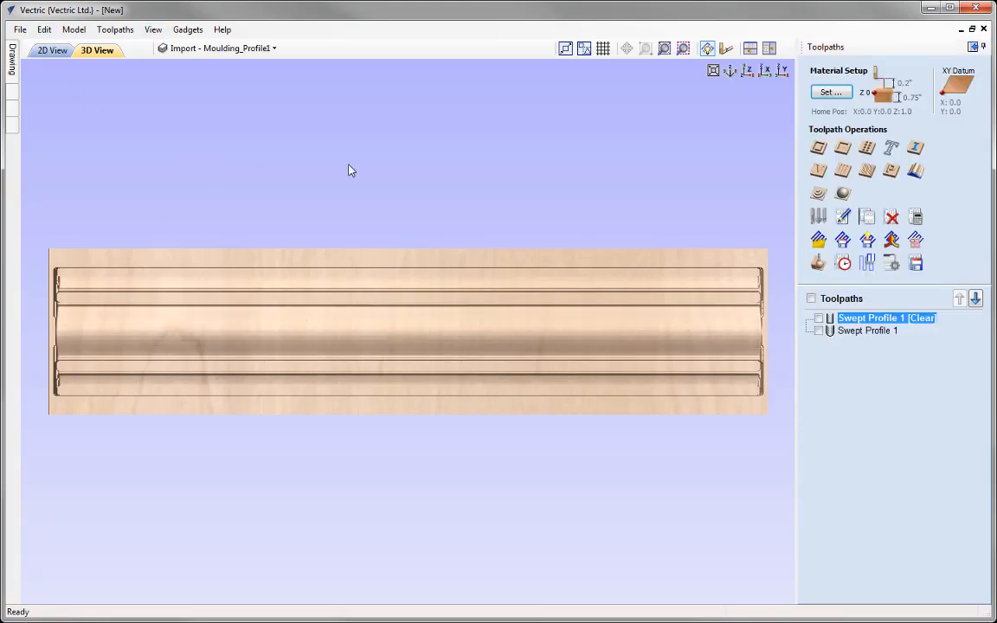
With the 2D and 3D views tiled, calculate an outside 2D profile toolpath around the rectangle at 0.75 inches cut depth.
left_click(750, 49)
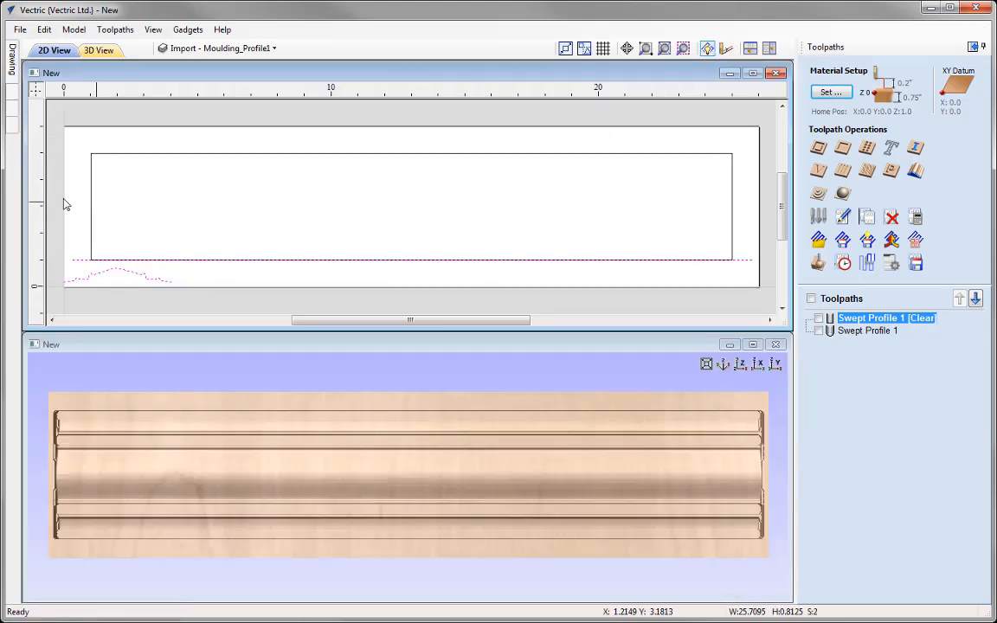
left_click(90, 186)
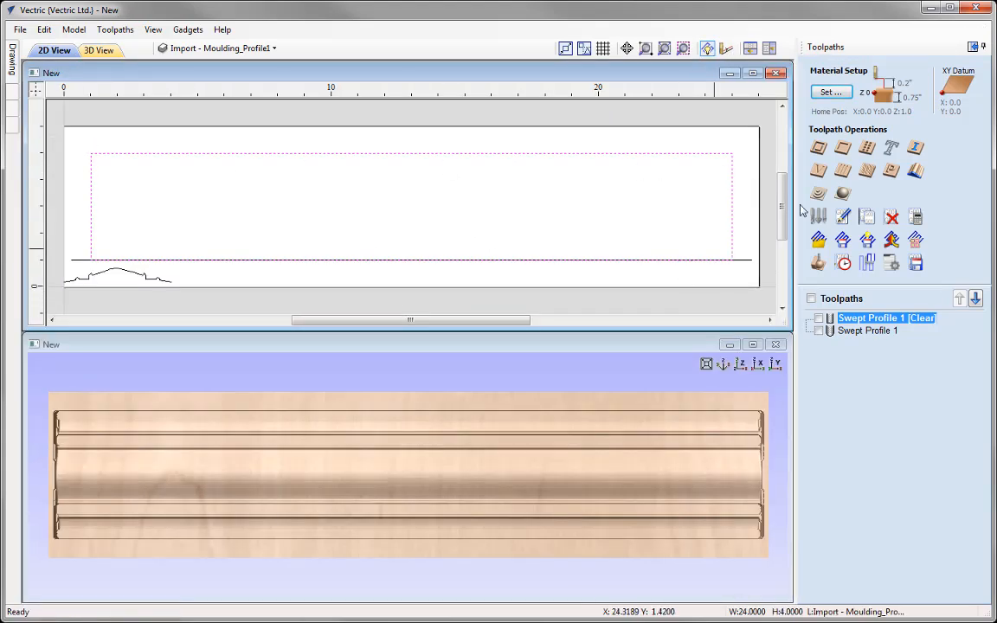
left_click(818, 147)
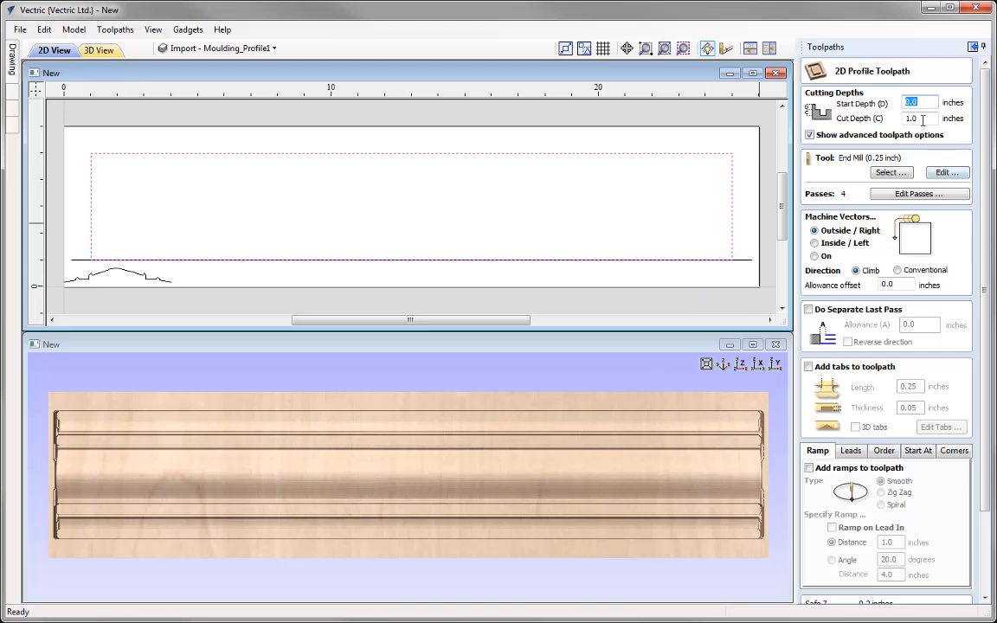
key("Tab")
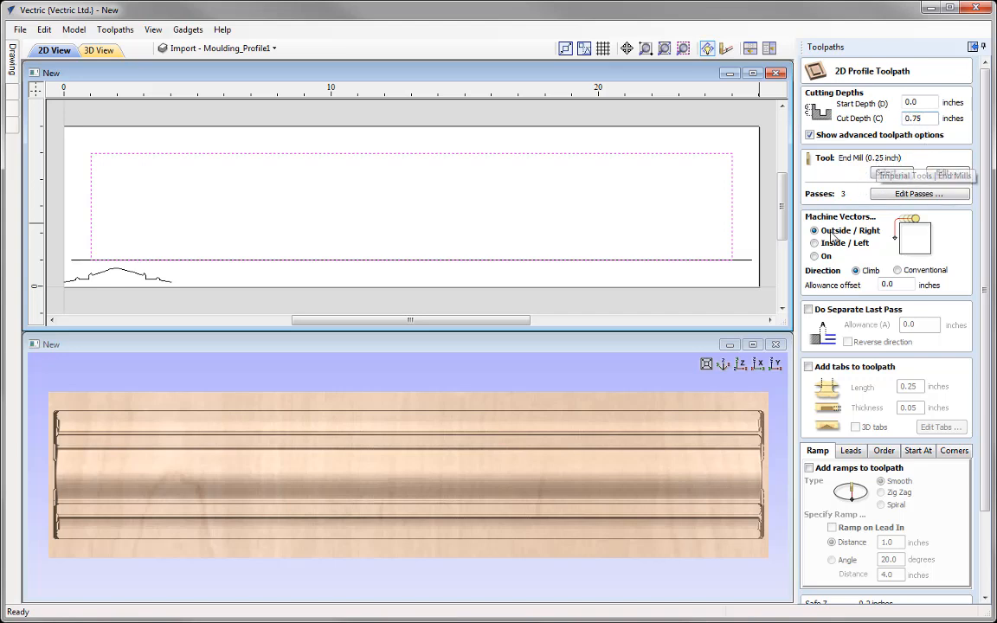
scroll(879, 310, "down", 3)
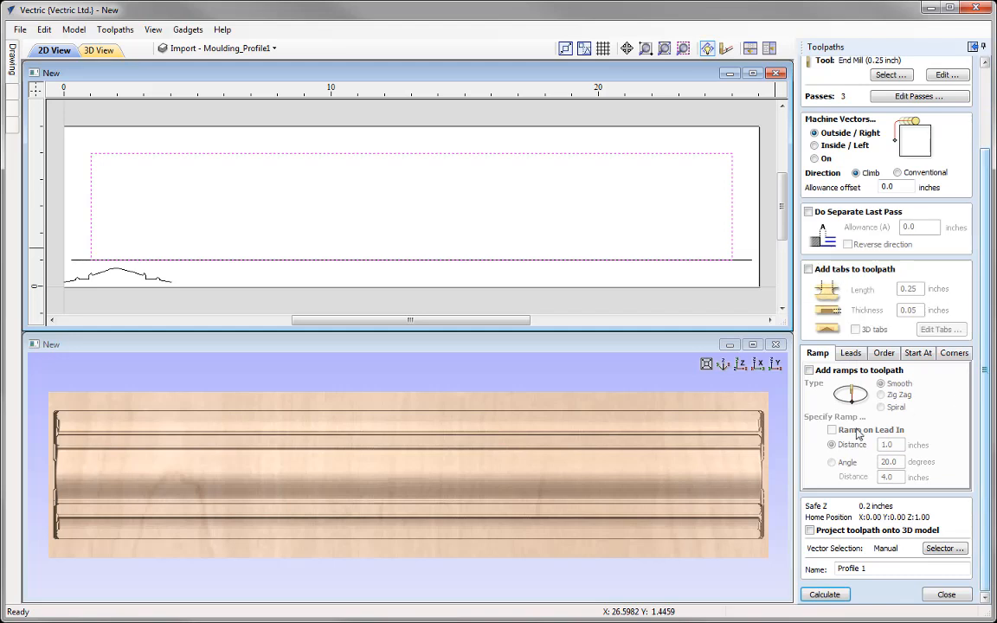
left_click(822, 596)
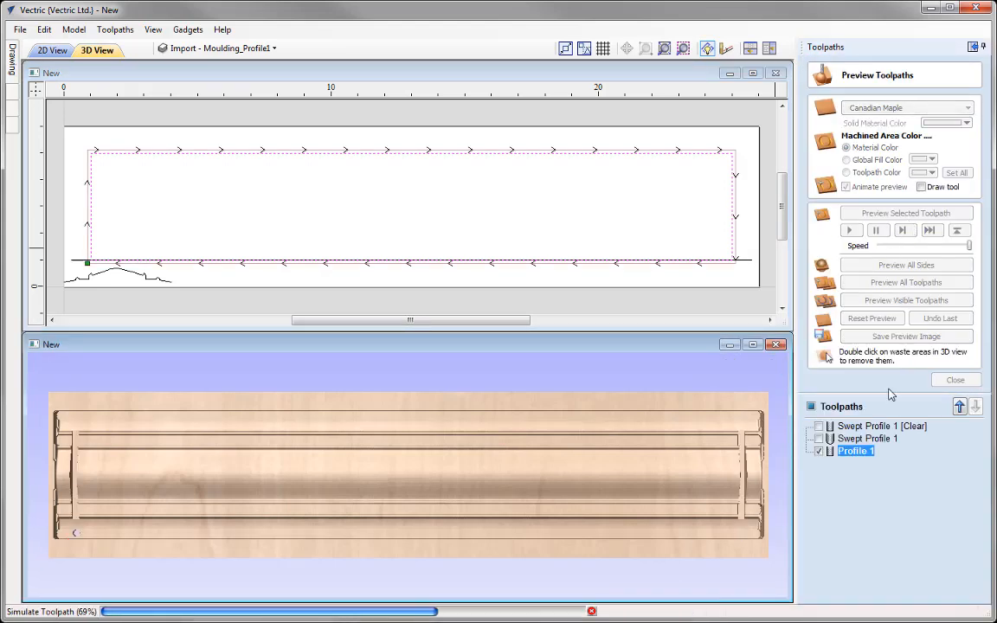
Preview the Profile 1 cutout in an enlarged 3D view and remove the waste material surrounding the moulding.
left_click(753, 345)
left_click_drag(600, 474, 643, 433)
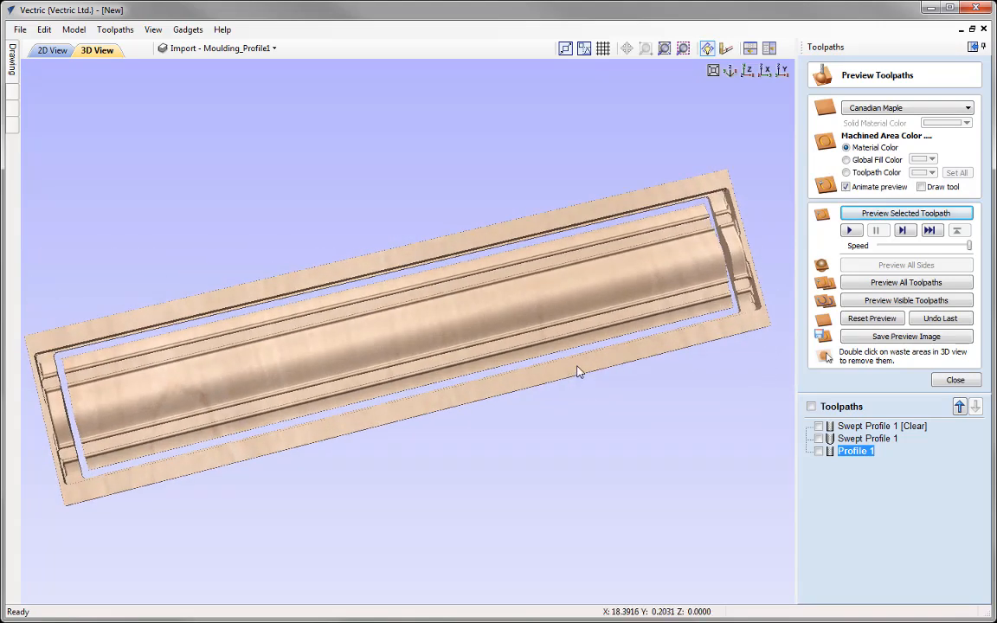
double_click(509, 391)
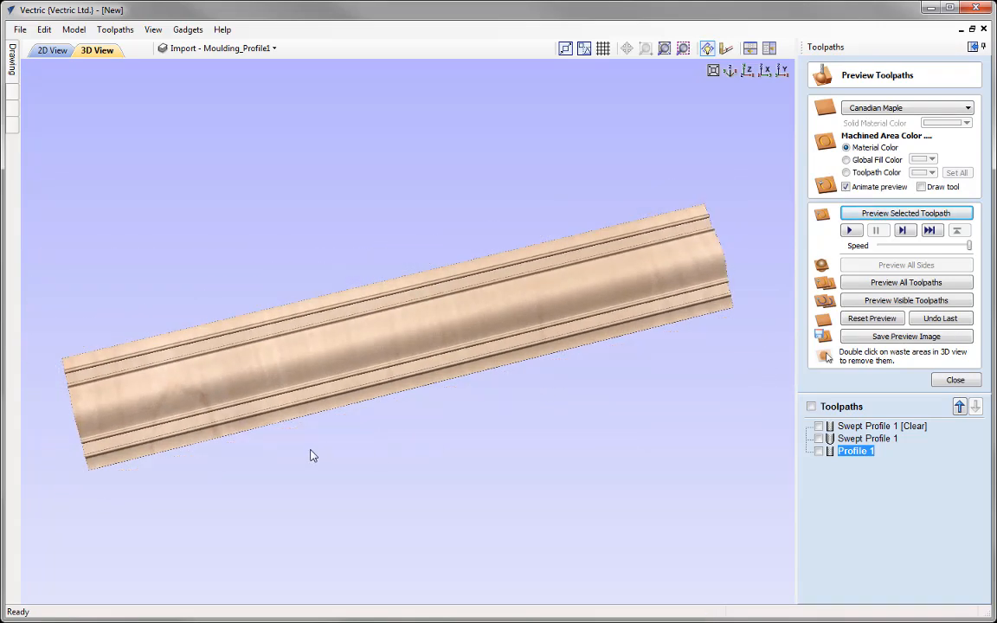
left_click_drag(310, 456, 350, 414)
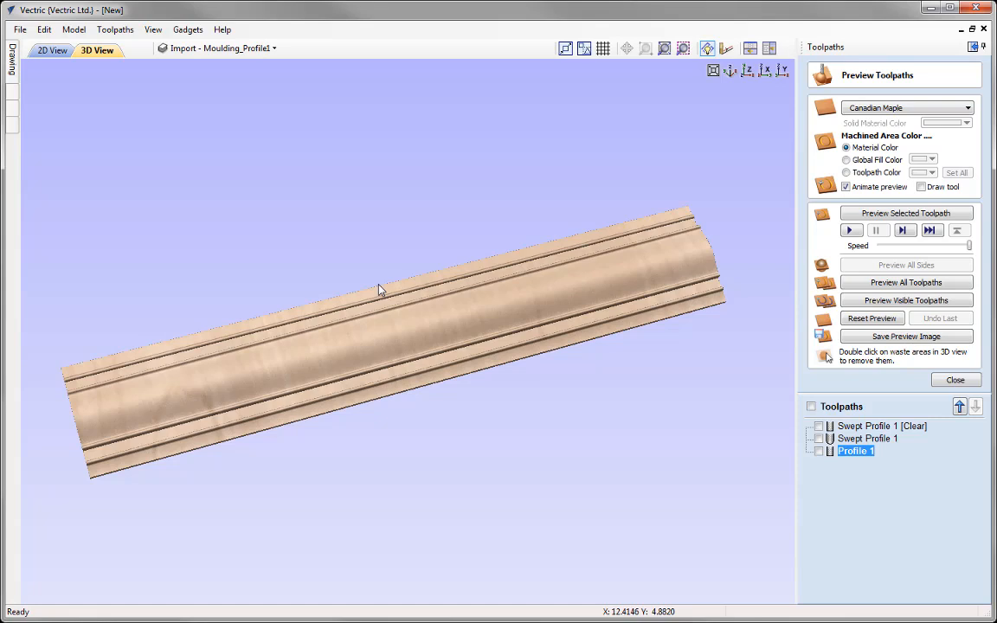
Save the job in the Moulding_Toolpath_FILES folder as Moulding_Toolpath_Example_1_2.5D_Toolpaths.
left_click(19, 29)
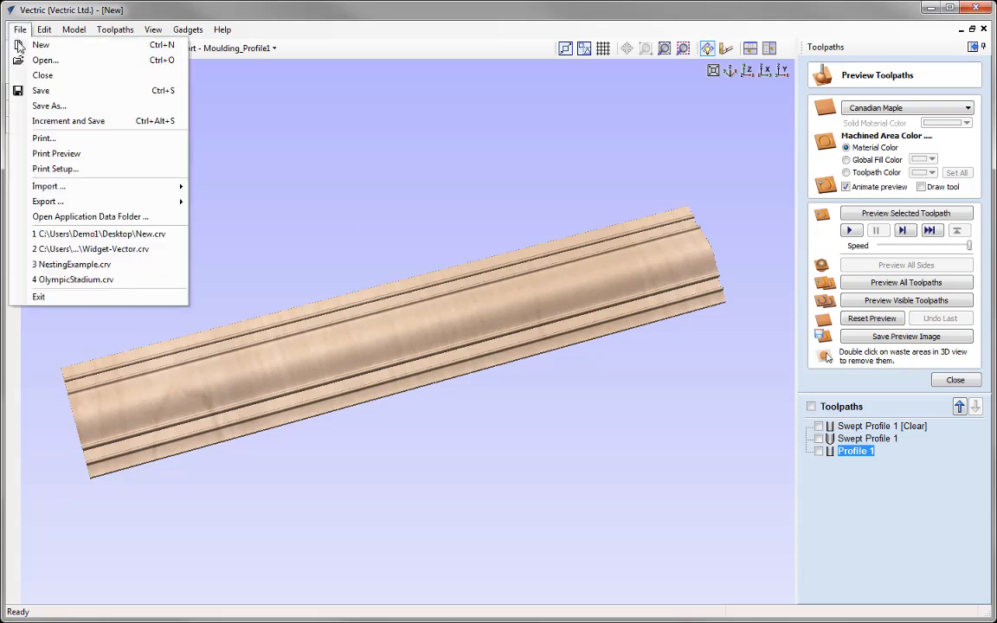
left_click(58, 109)
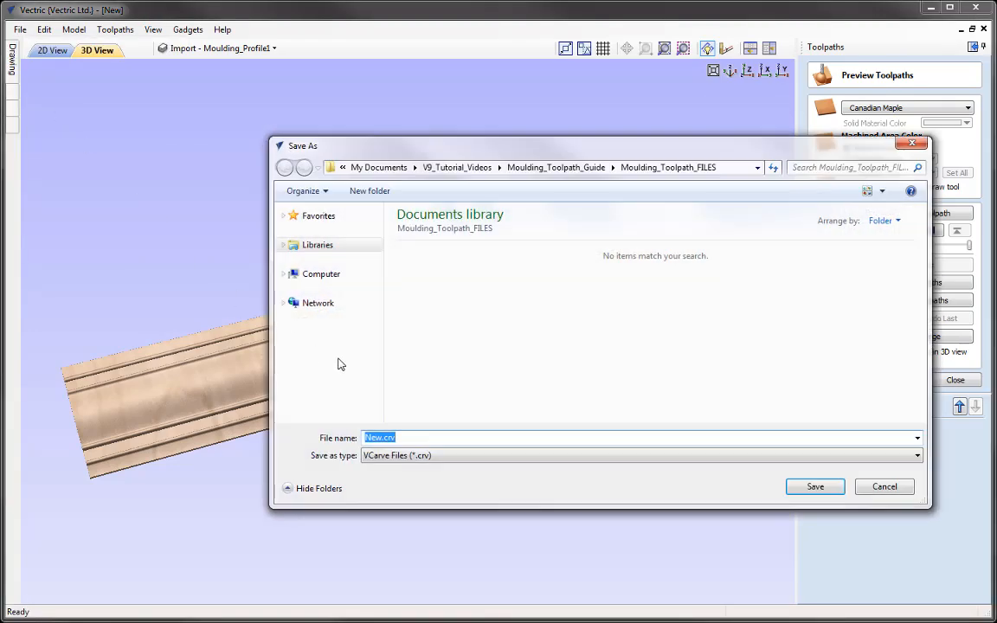
right_click(386, 440)
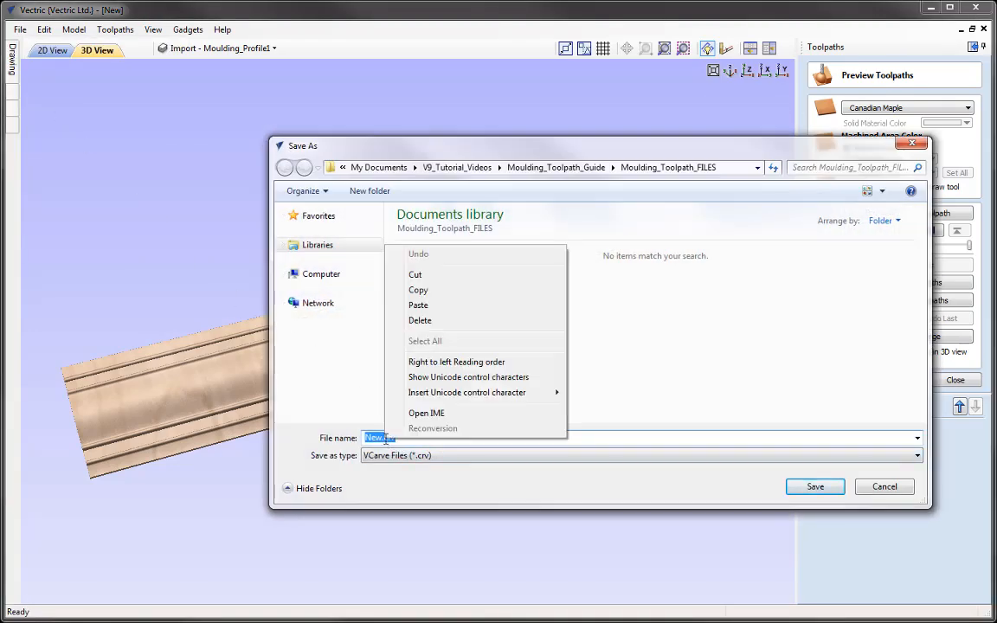
left_click(443, 308)
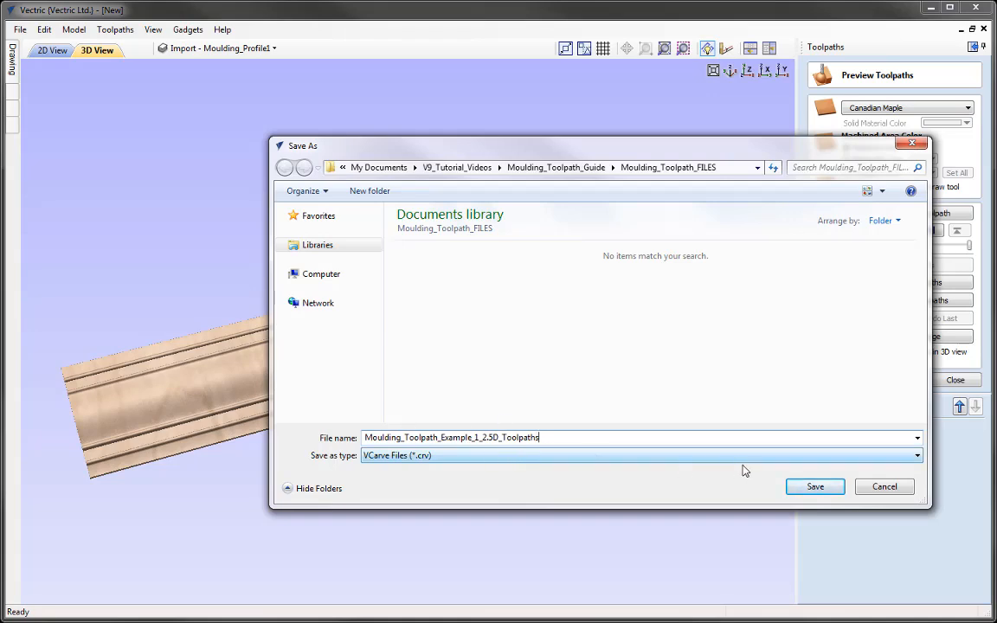
left_click(817, 488)
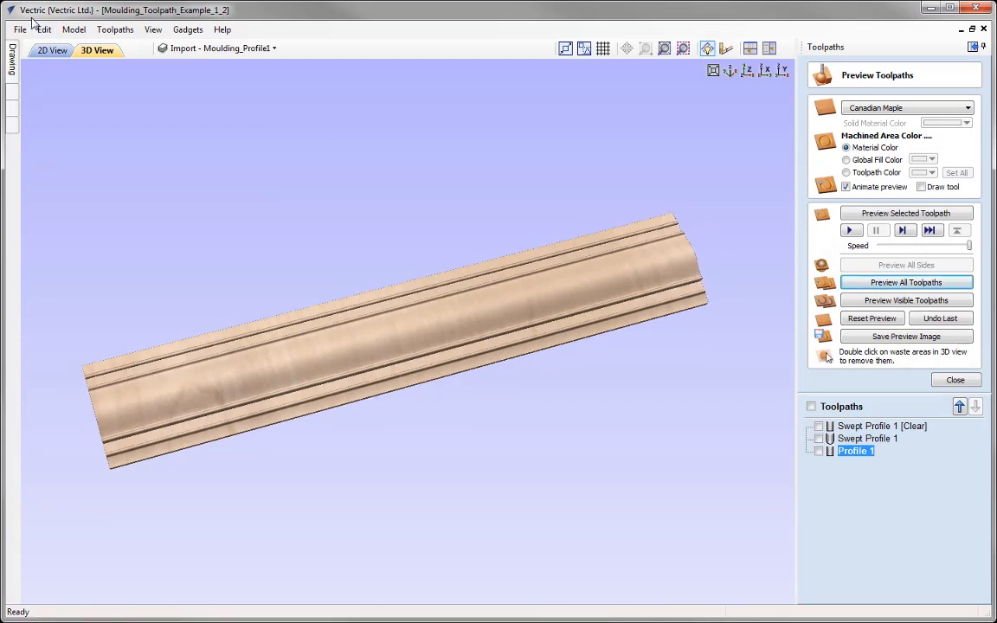
Create a new single-sided job 40 inches wide, 12 inches high and 1 inch thick.
left_click(19, 30)
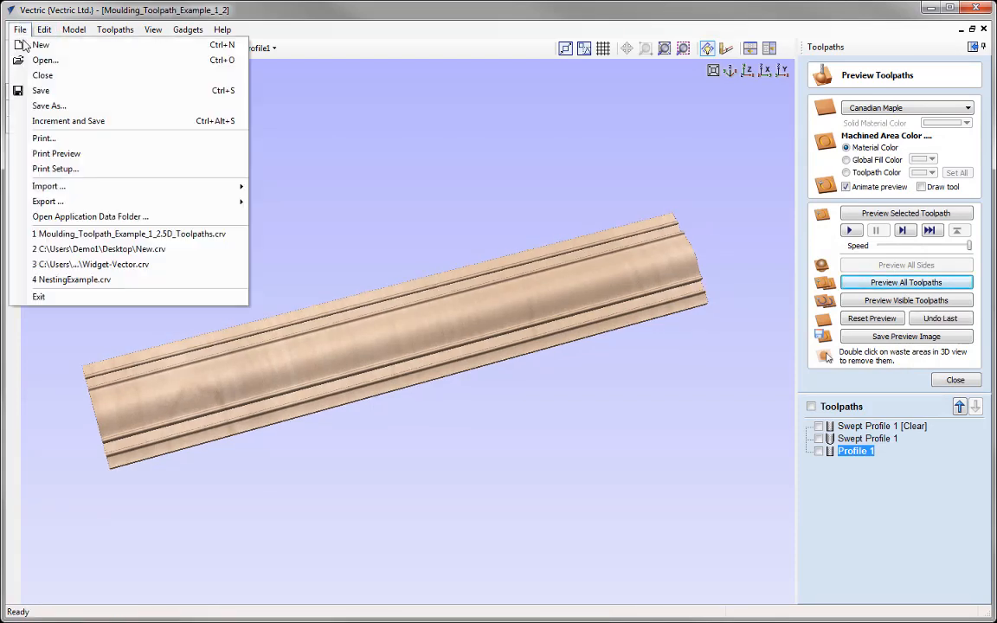
left_click(40, 45)
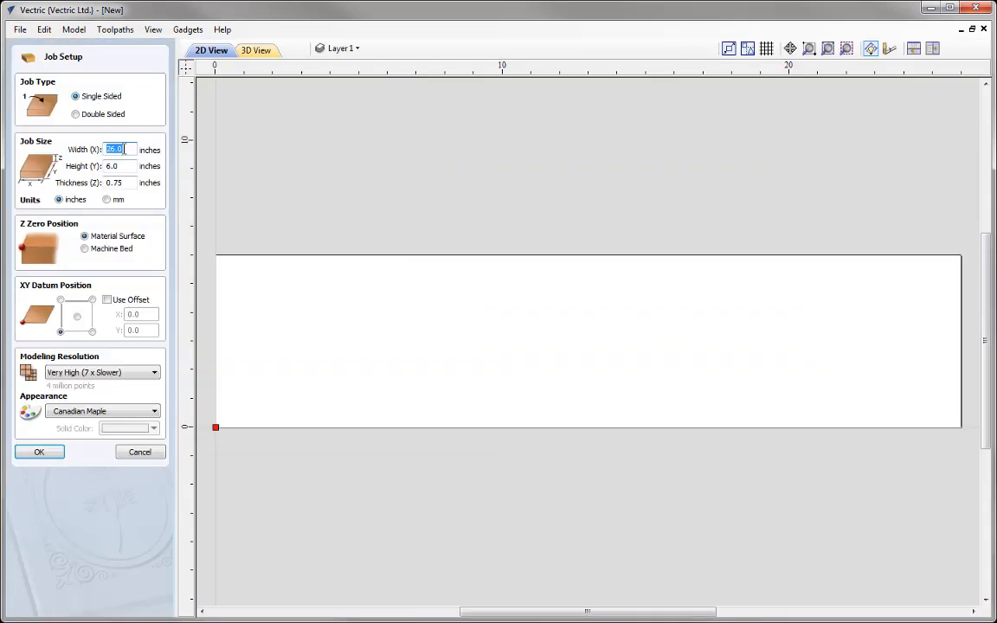
type("40")
key("Tab")
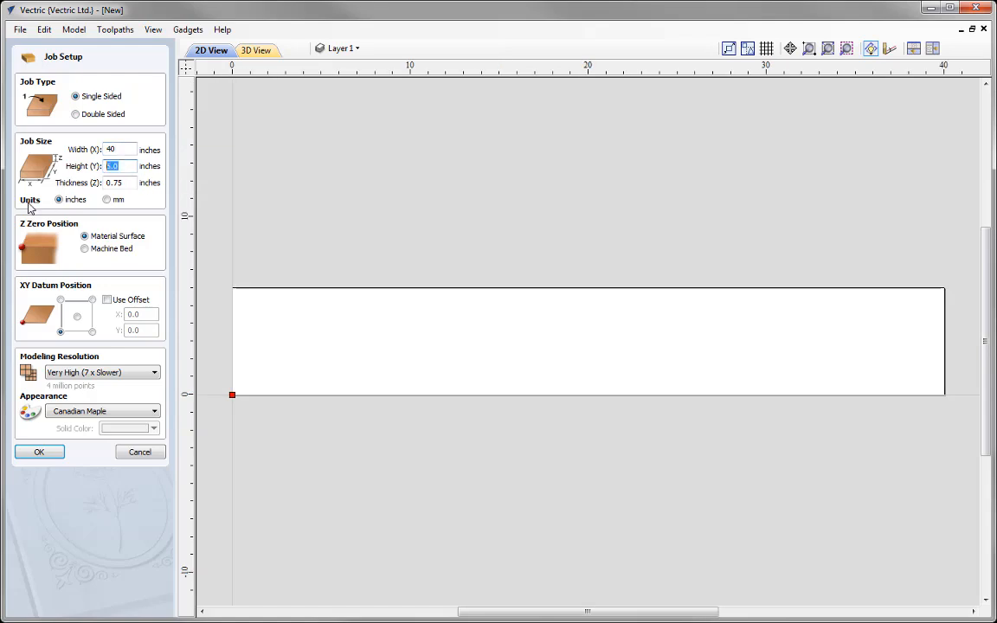
type("12")
key("Tab")
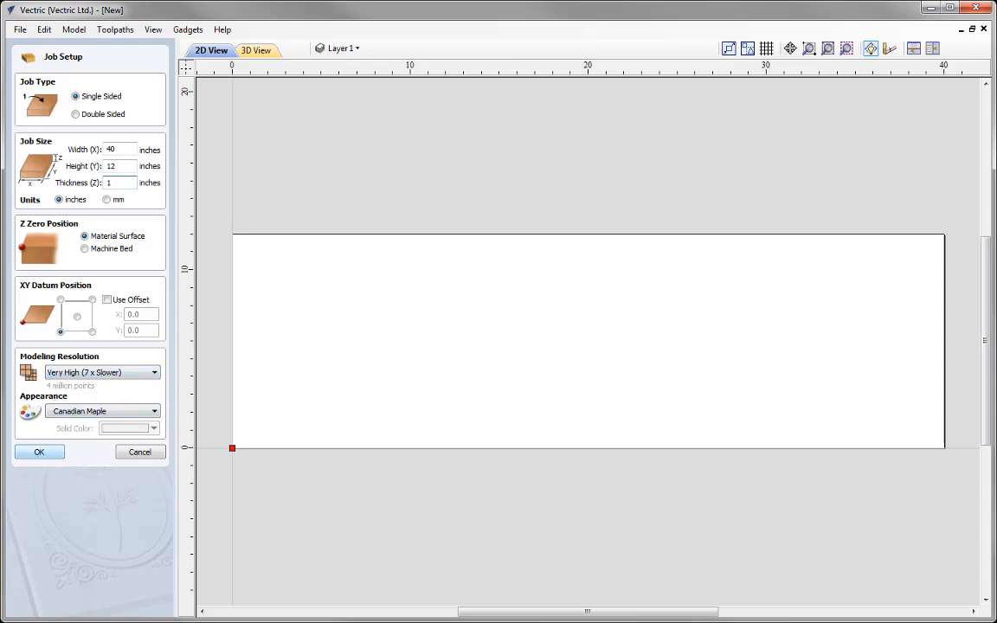
left_click(39, 452)
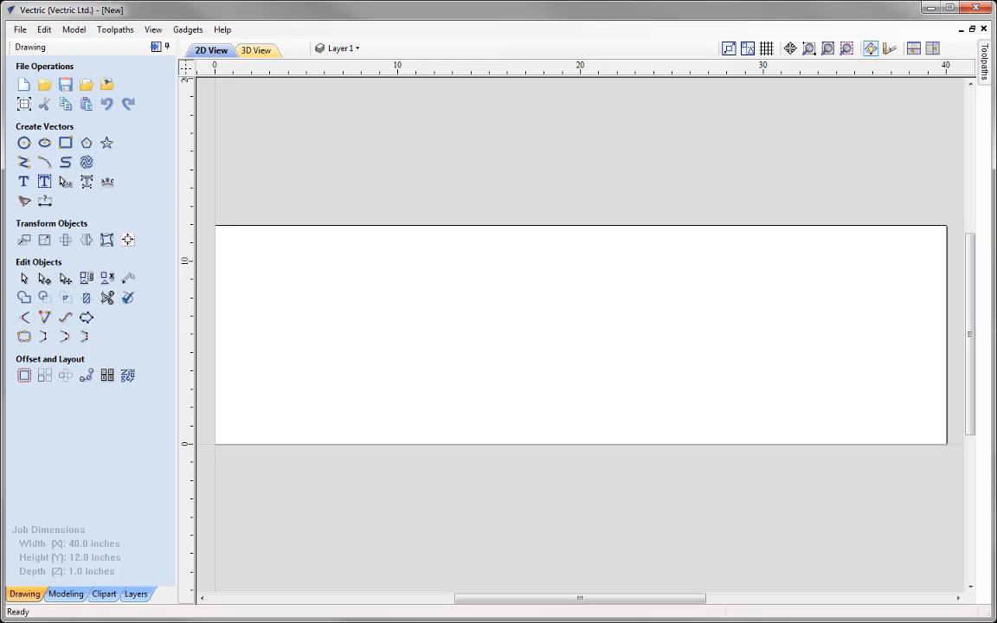
Create an arc from X 4.0, Y 1.0 to X 36.0, Y 1.0 with a height of 6 inches.
left_click(42, 165)
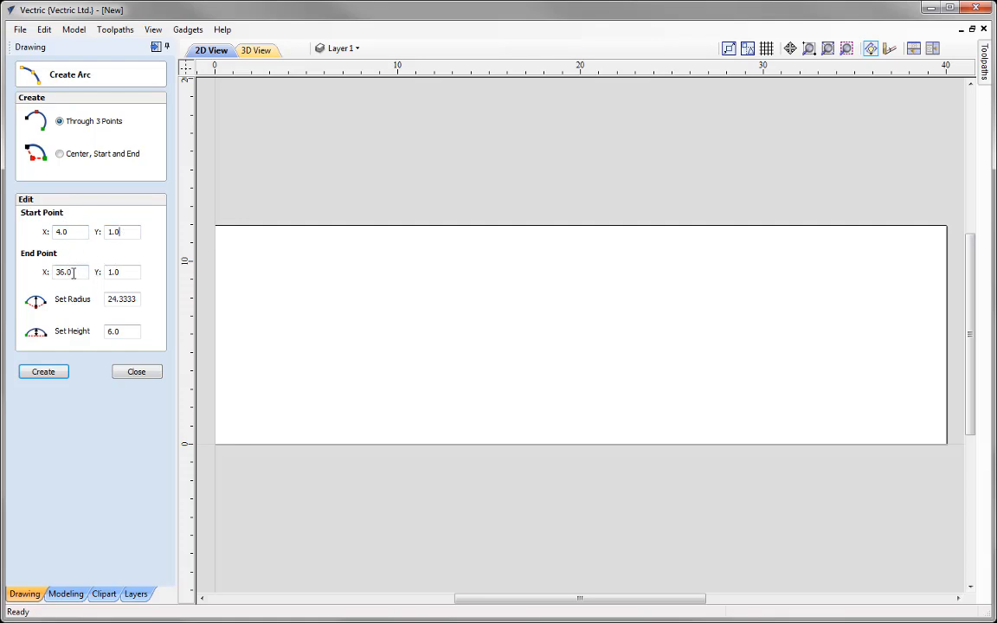
left_click(121, 273)
key("Tab")
key("Tab")
type("6")
left_click(51, 378)
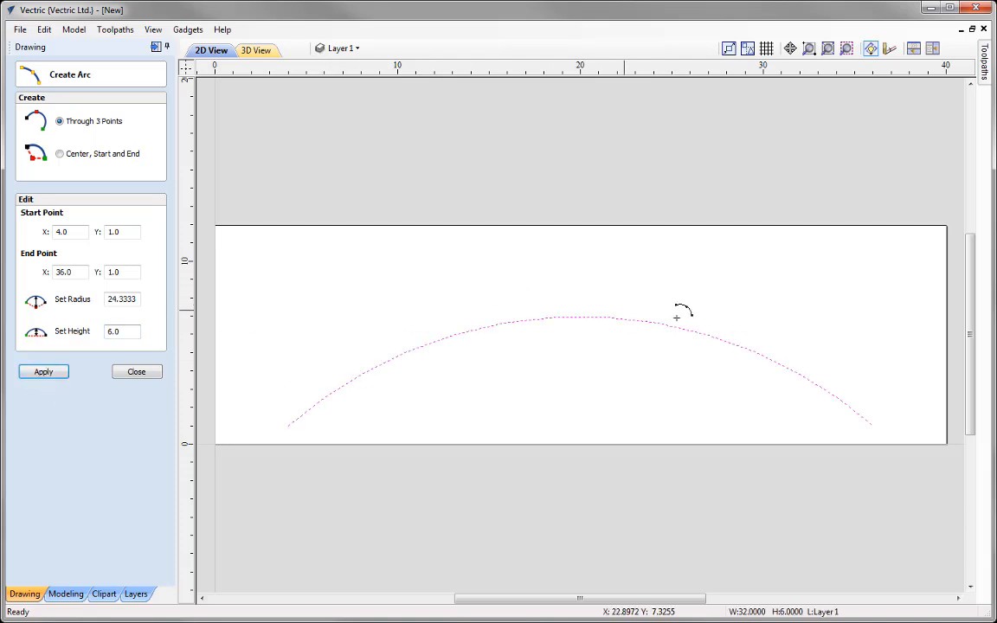
left_click(136, 372)
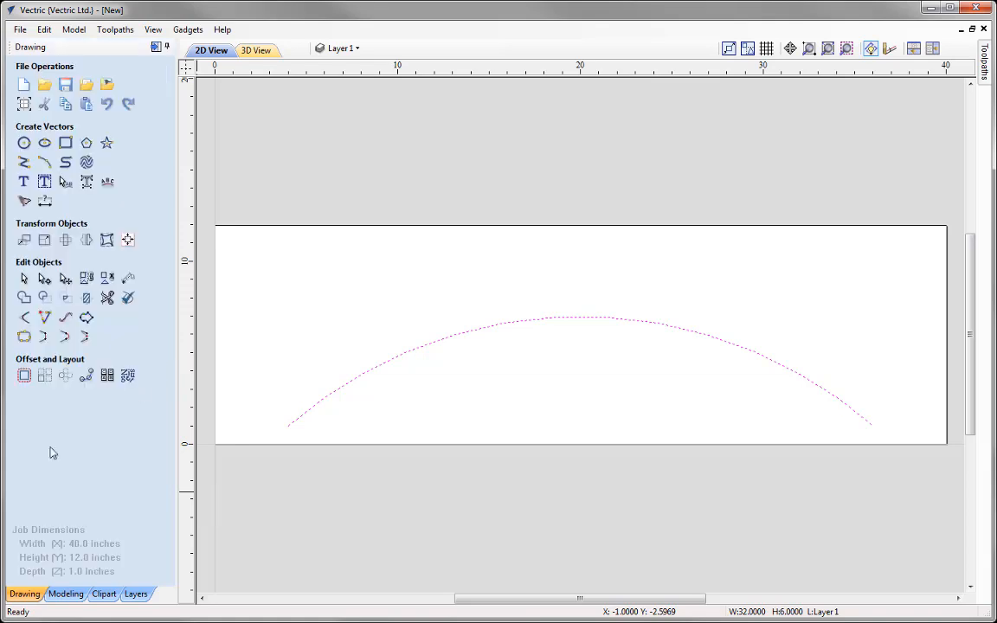
Import the Moulding_Profile2.eps vectors from the Moulding_Toolpath_FILES folder and inspect the profile's shape up close.
left_click(86, 84)
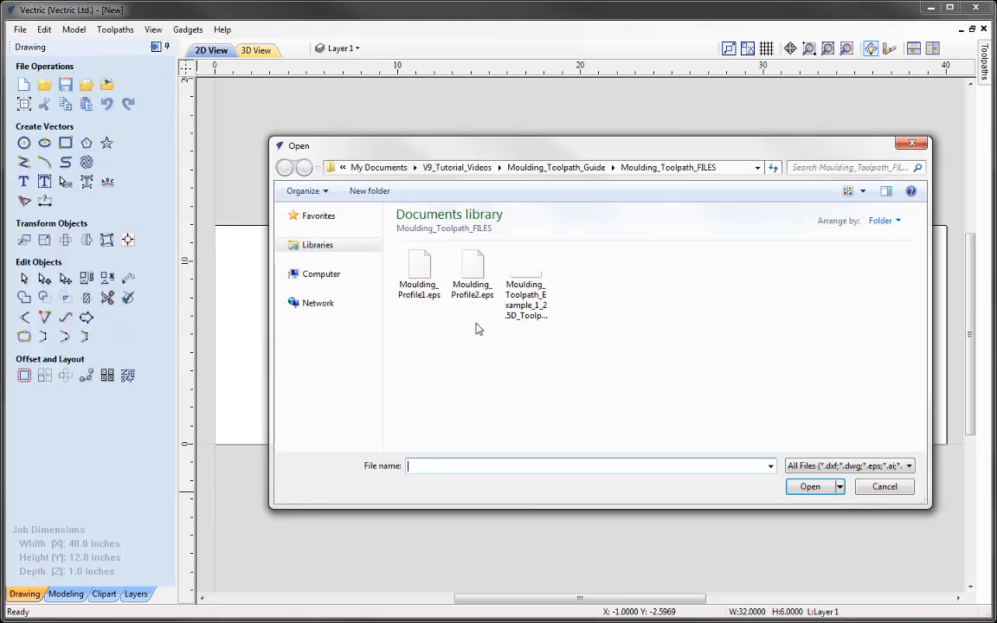
left_click(467, 275)
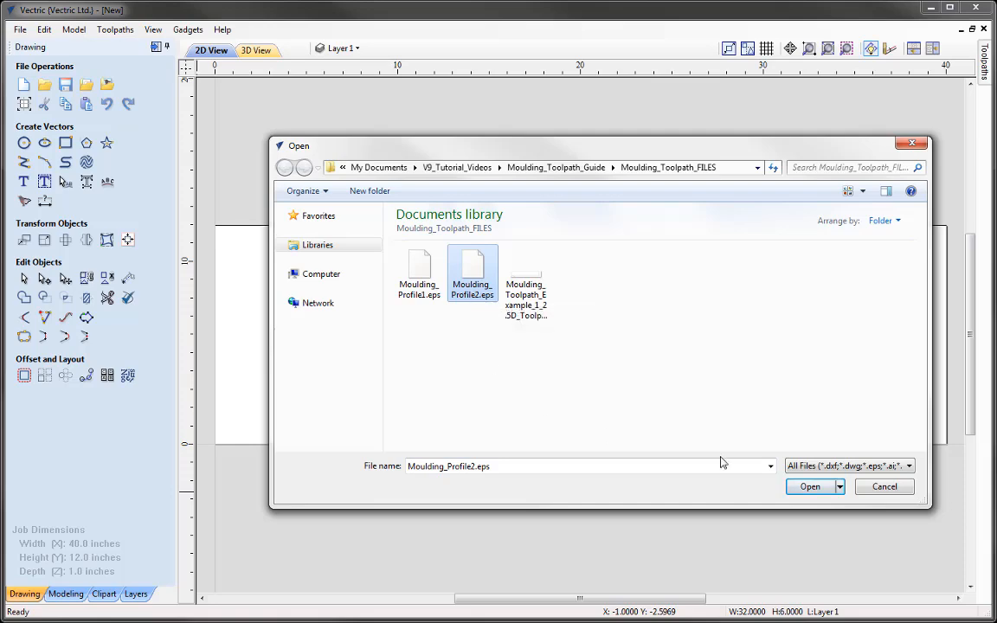
left_click(808, 487)
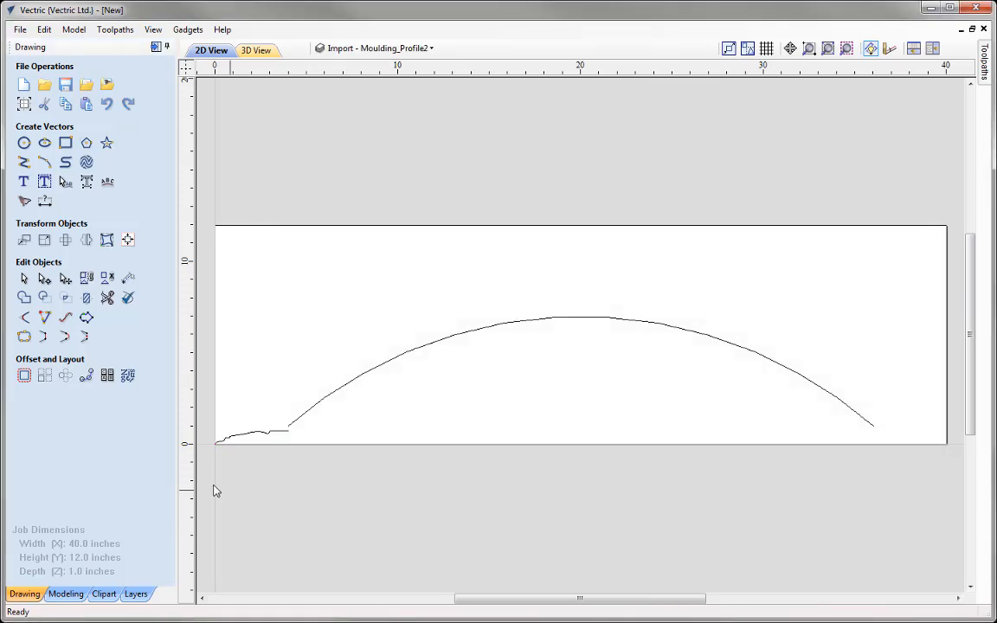
scroll(215, 490, "up", 5)
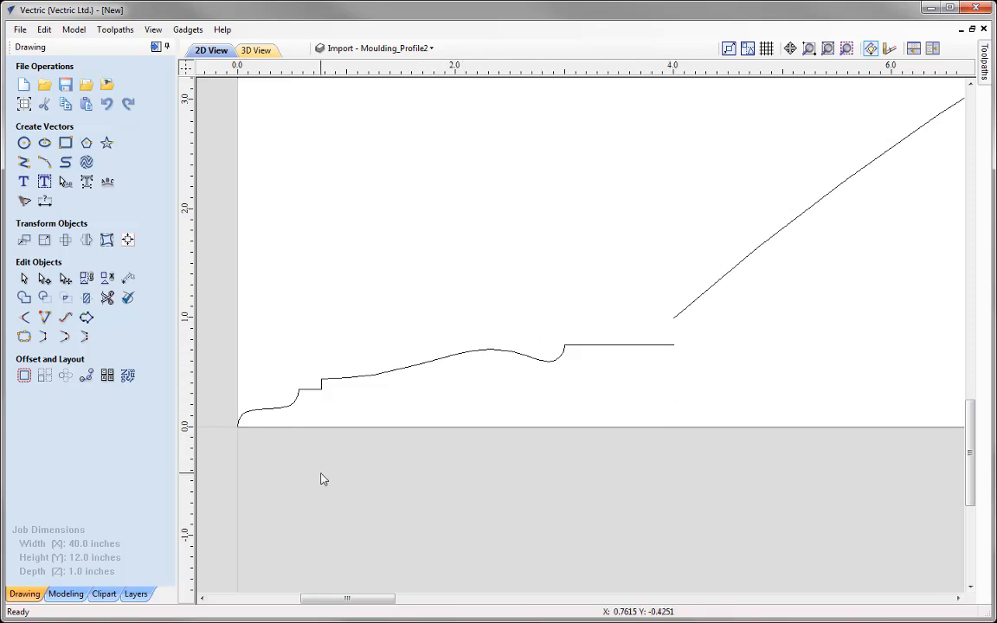
left_click(827, 49)
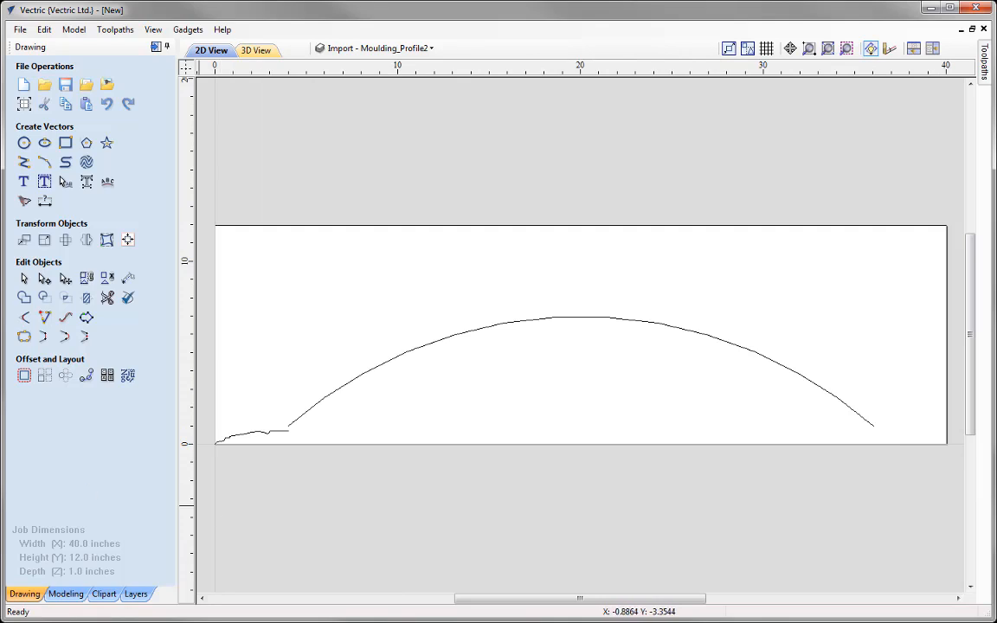
Start a moulding toolpath with the arc as drive rail and the imported vector as profile, and reverse the arc's direction.
left_click(155, 47)
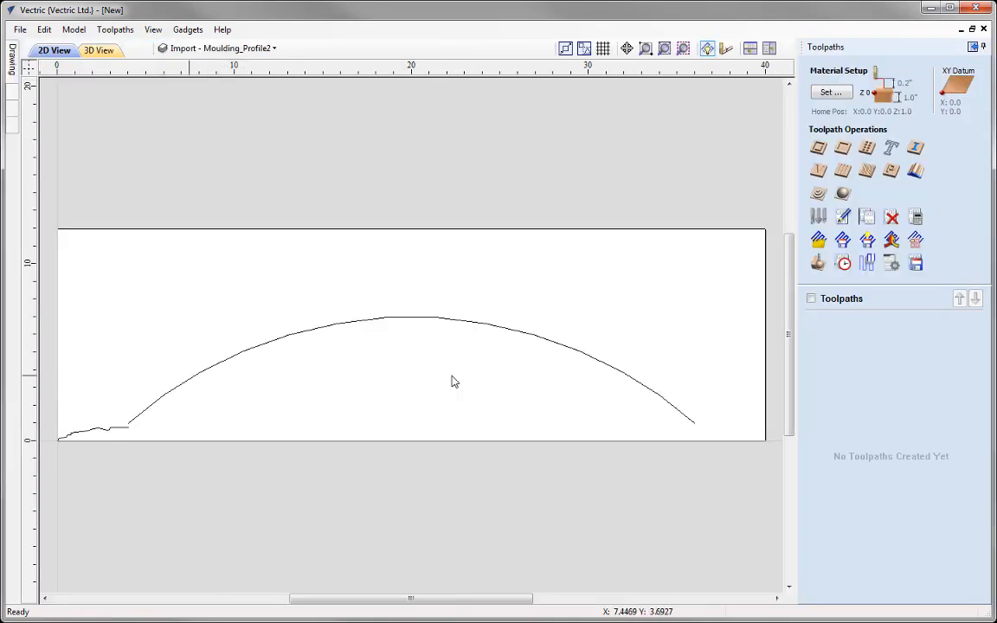
left_click(916, 170)
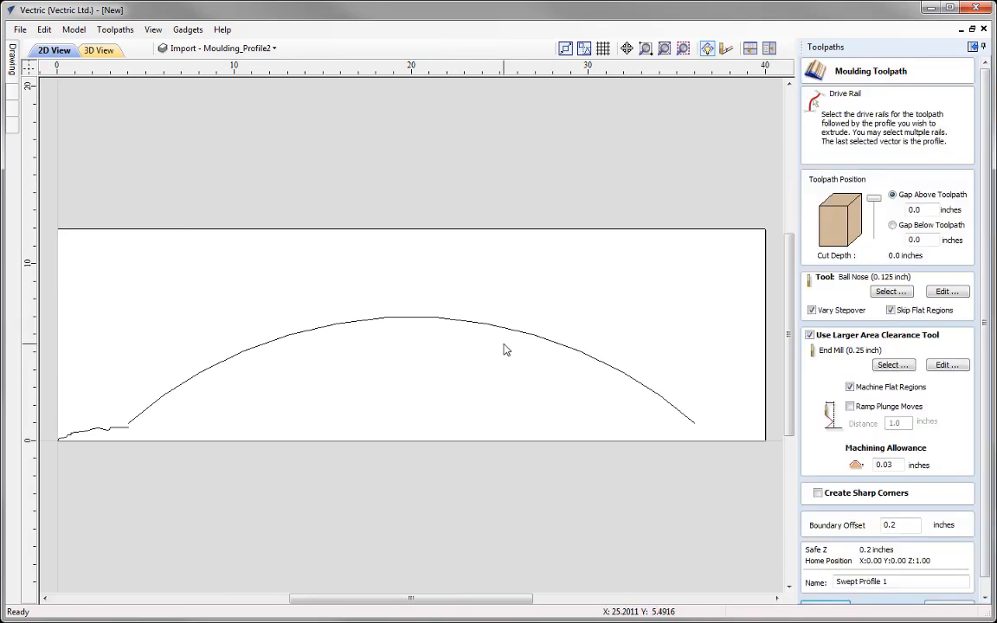
left_click(512, 333)
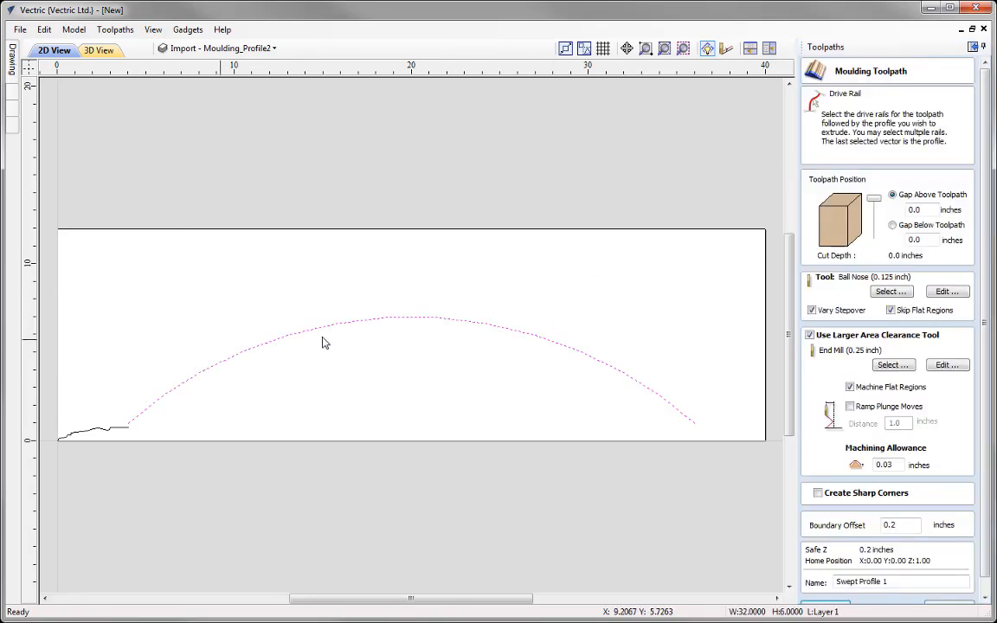
left_click(115, 433, "shift")
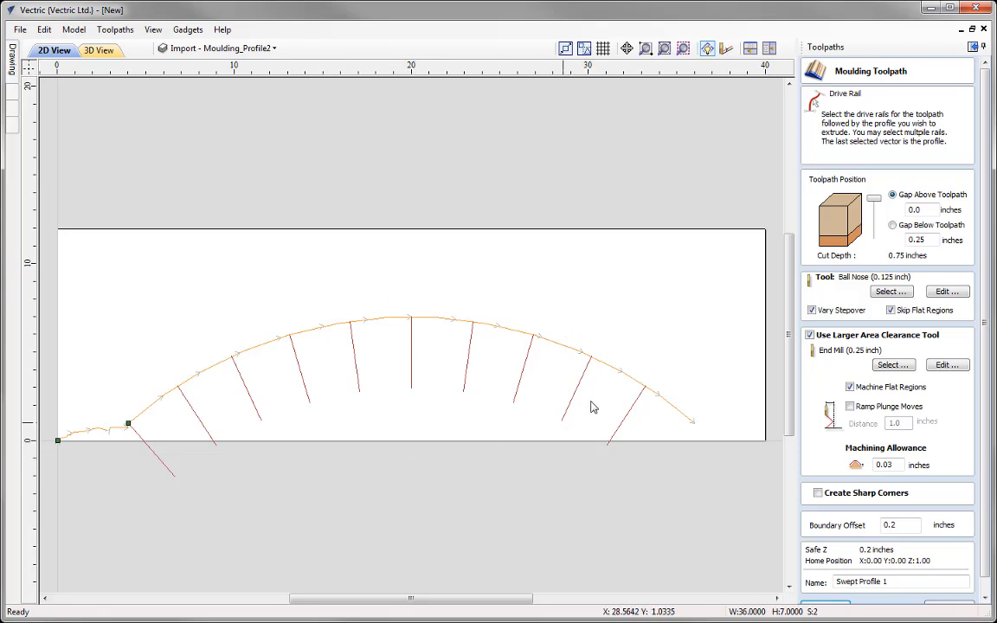
right_click(639, 385)
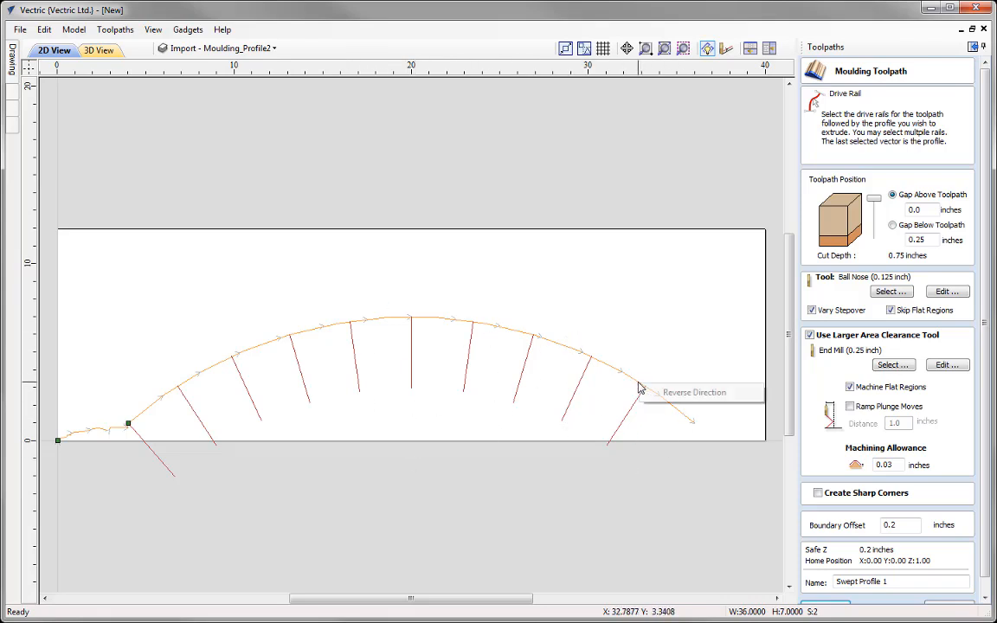
left_click(680, 396)
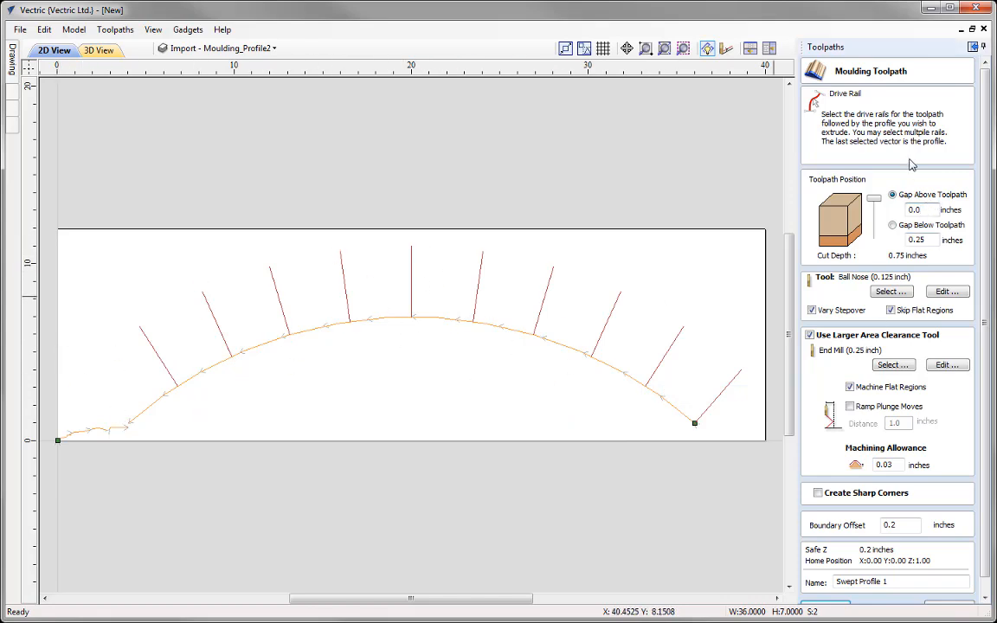
Calculate the moulding toolpath with a 0.05 inch gap above, the 0.25 inch ball nose, ramp plunge moves and a 0.1 inch boundary offset.
type("5")
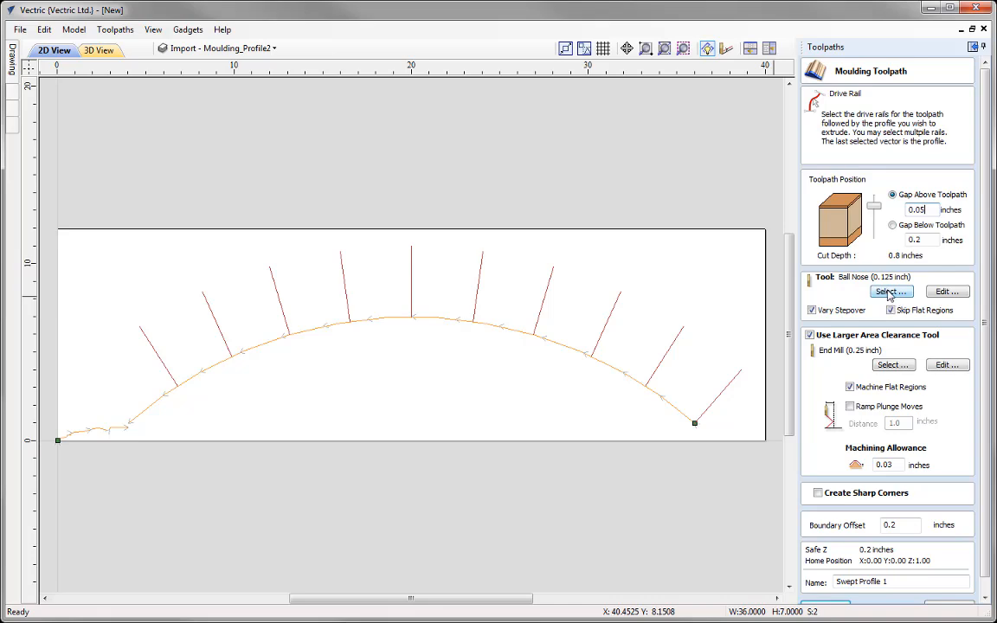
left_click(889, 293)
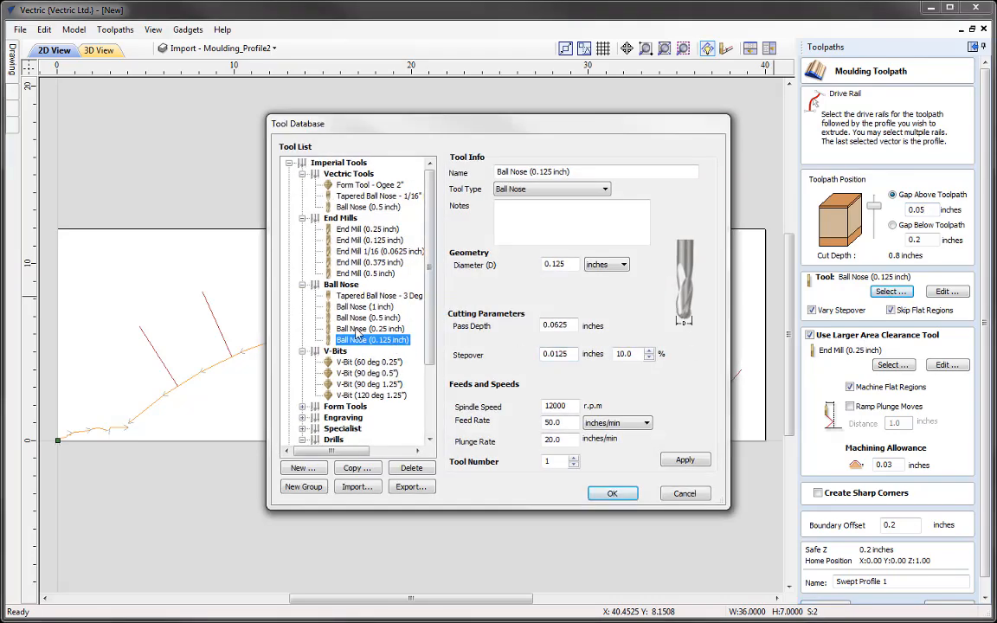
left_click(355, 329)
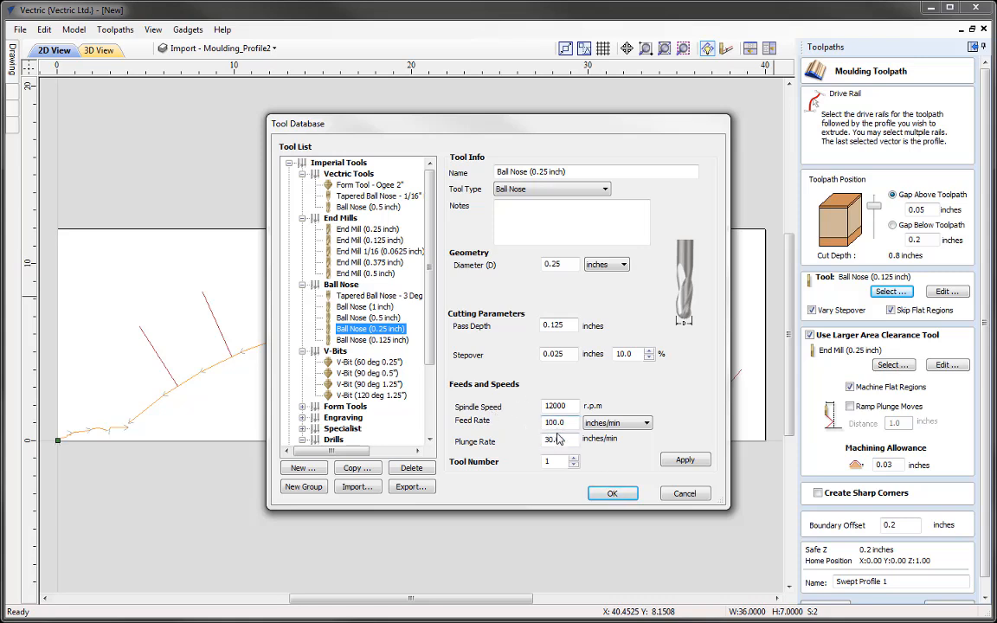
left_click(613, 494)
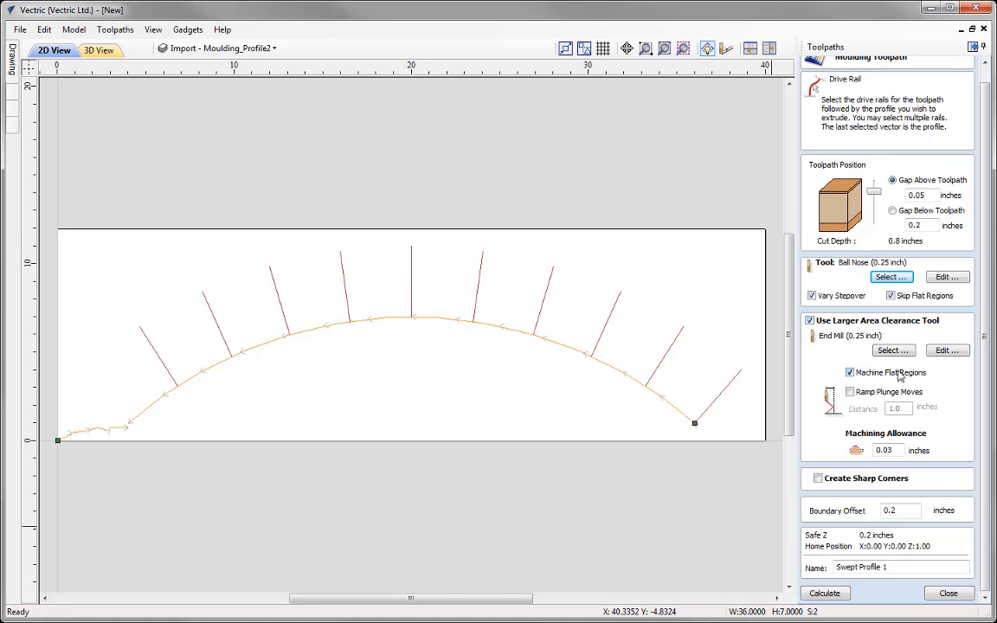
left_click(850, 392)
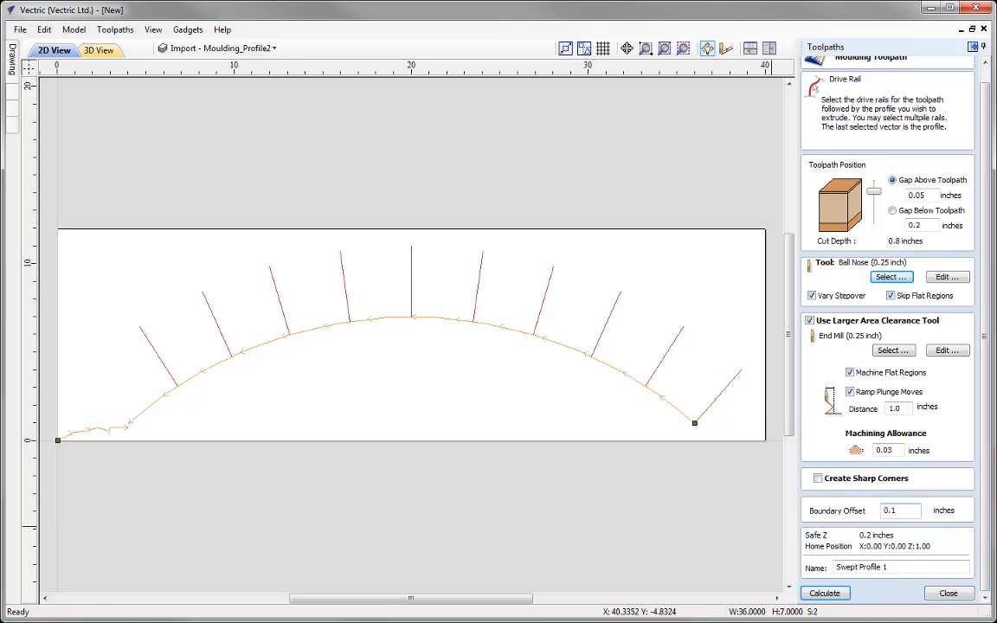
left_click(822, 594)
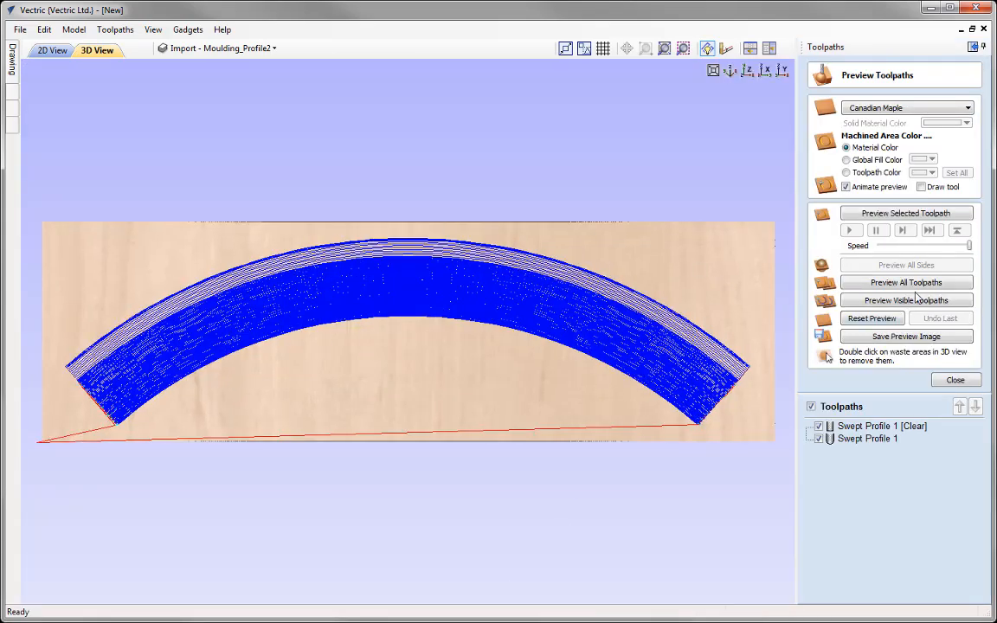
Preview all toolpaths on the arched moulding and examine the machined surface up close.
left_click(853, 283)
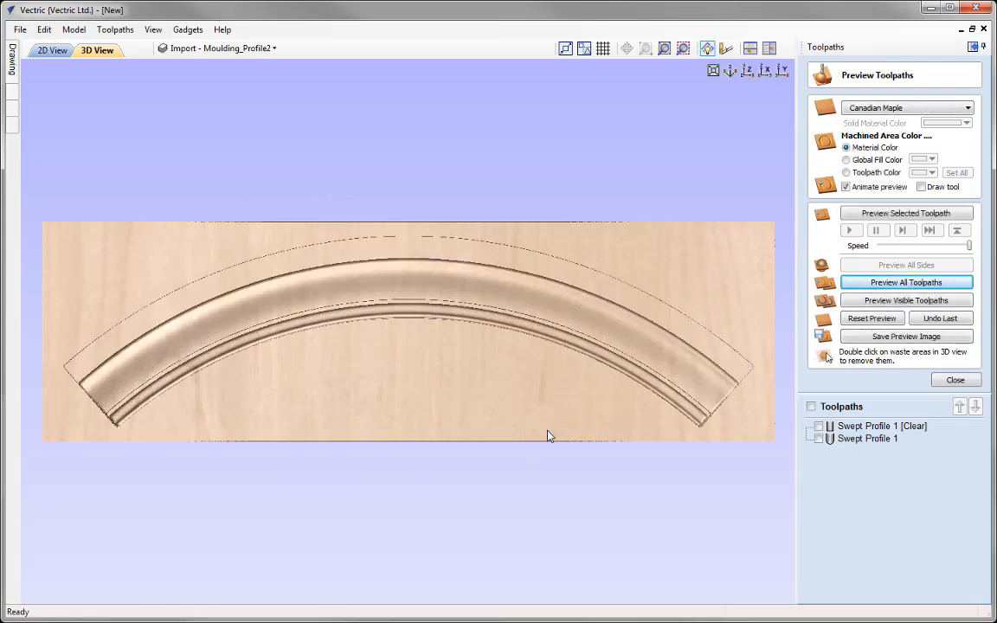
left_click_drag(548, 434, 305, 428)
scroll(316, 282, "up", 3)
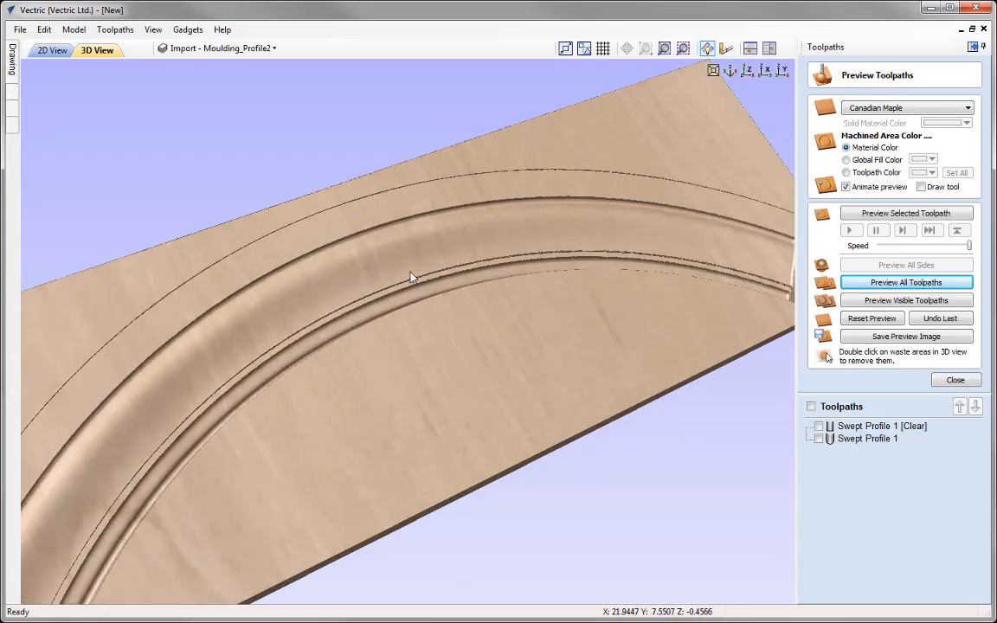
scroll(390, 288, "up", 2)
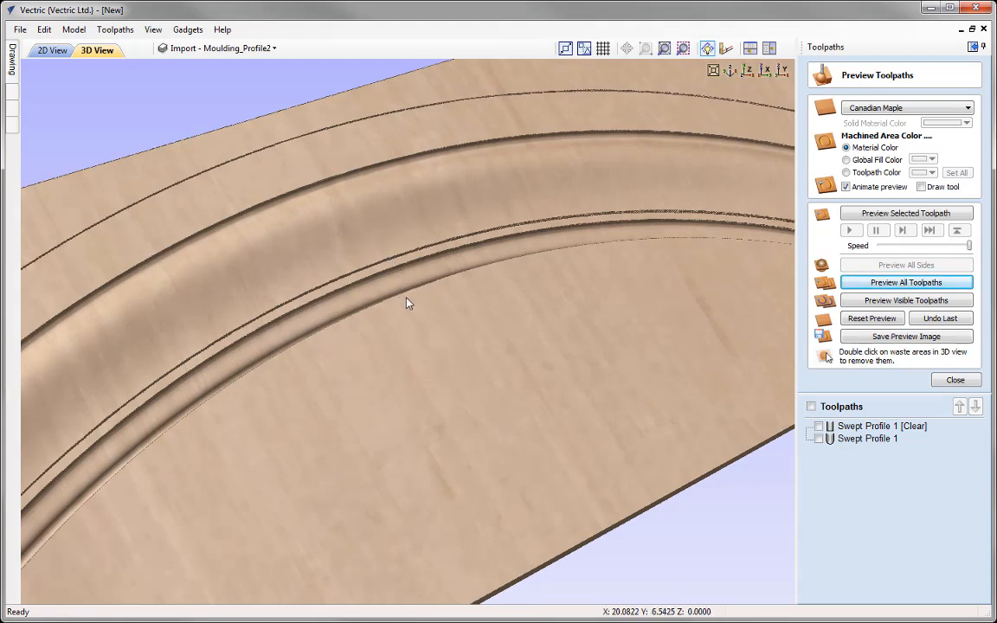
Show the Swept Profile 1 toolpath over the preview to examine its passes along the arc, and hide it again.
left_click(820, 438)
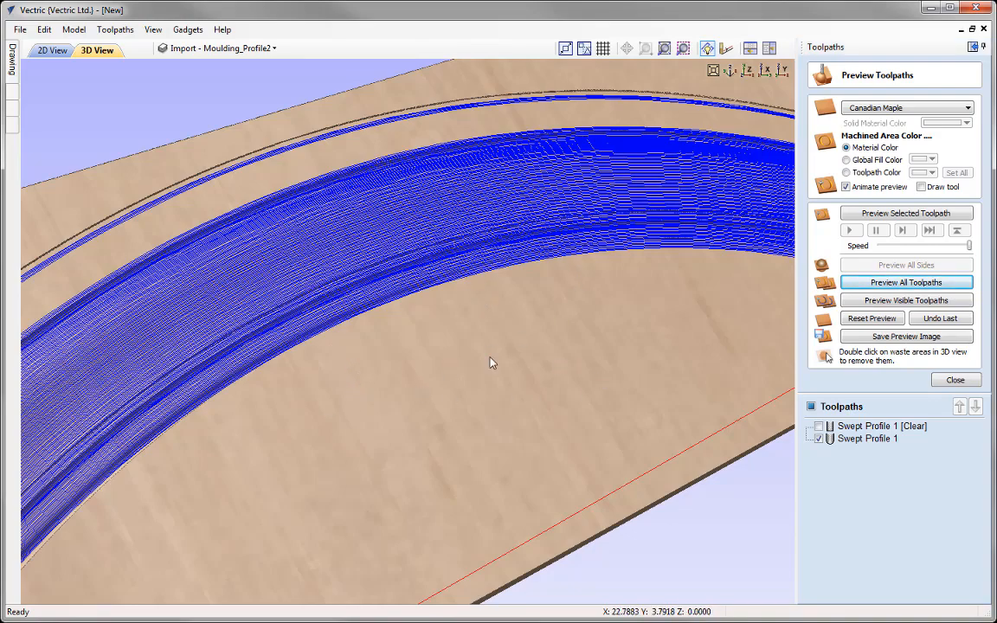
left_click_drag(490, 357, 467, 407)
left_click(819, 438)
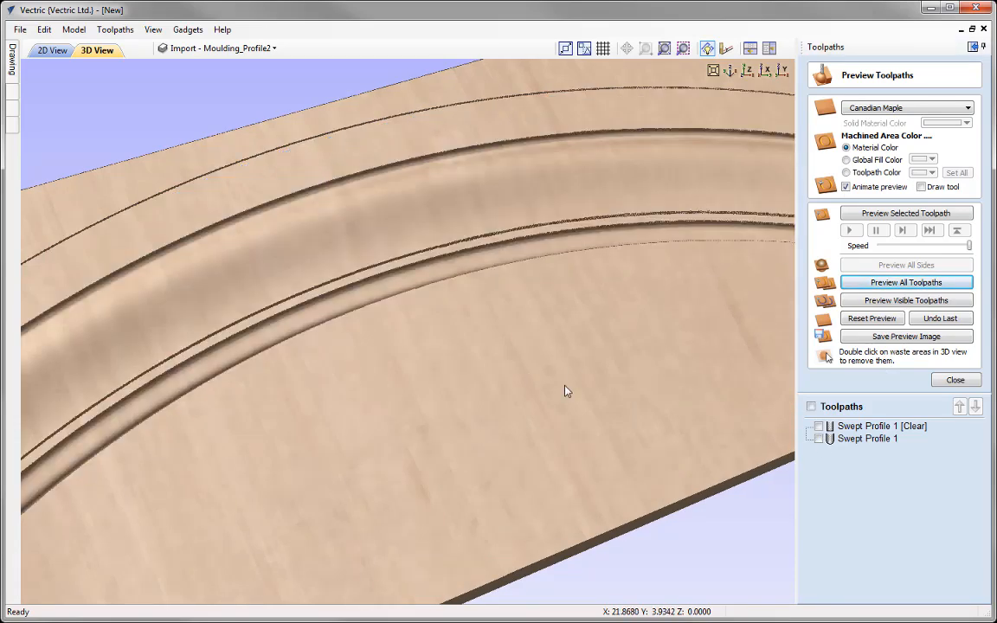
left_click_drag(565, 389, 486, 216)
left_click_drag(525, 345, 562, 357)
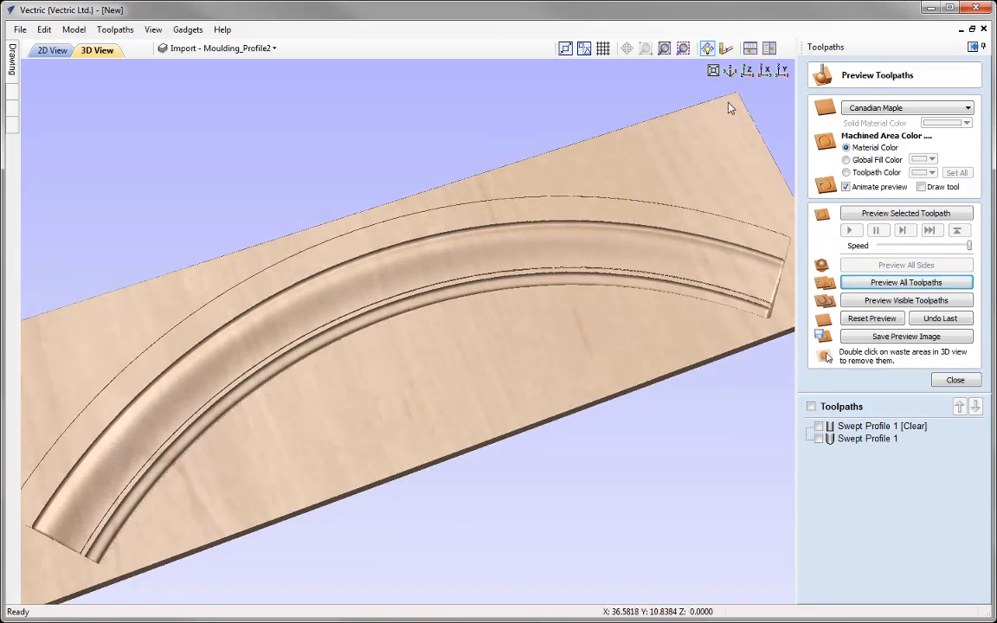
View the whole arched moulding isometrically, close the preview and open the estimated machining times for the toolpaths.
left_click(731, 71)
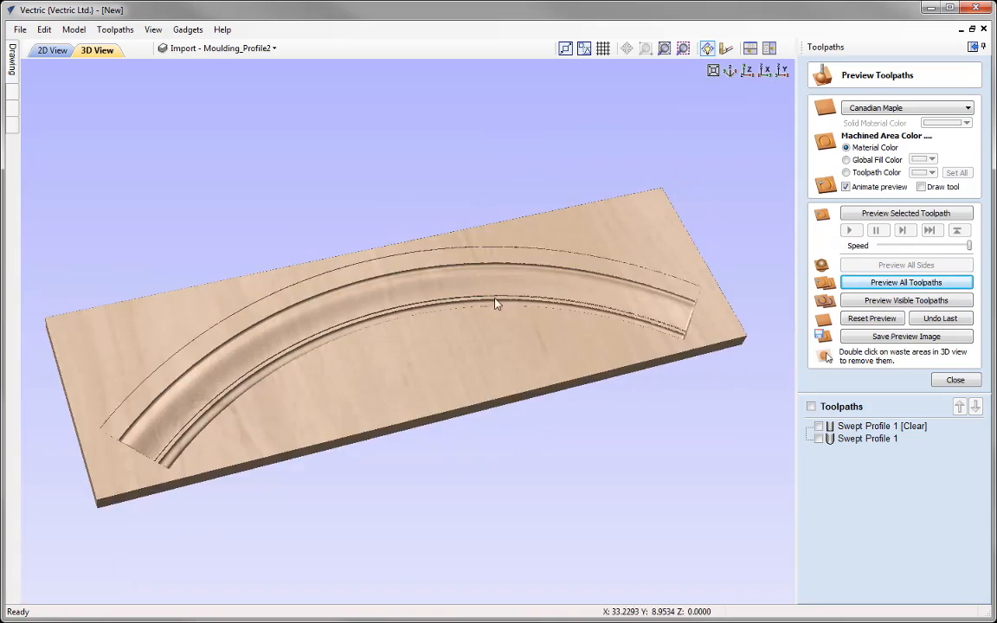
left_click(955, 381)
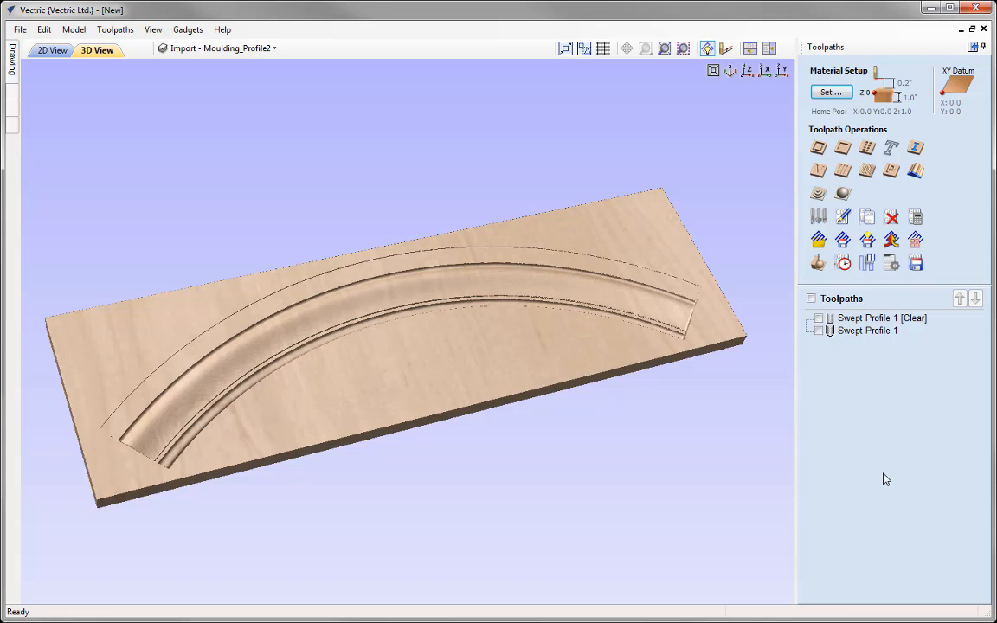
left_click(845, 265)
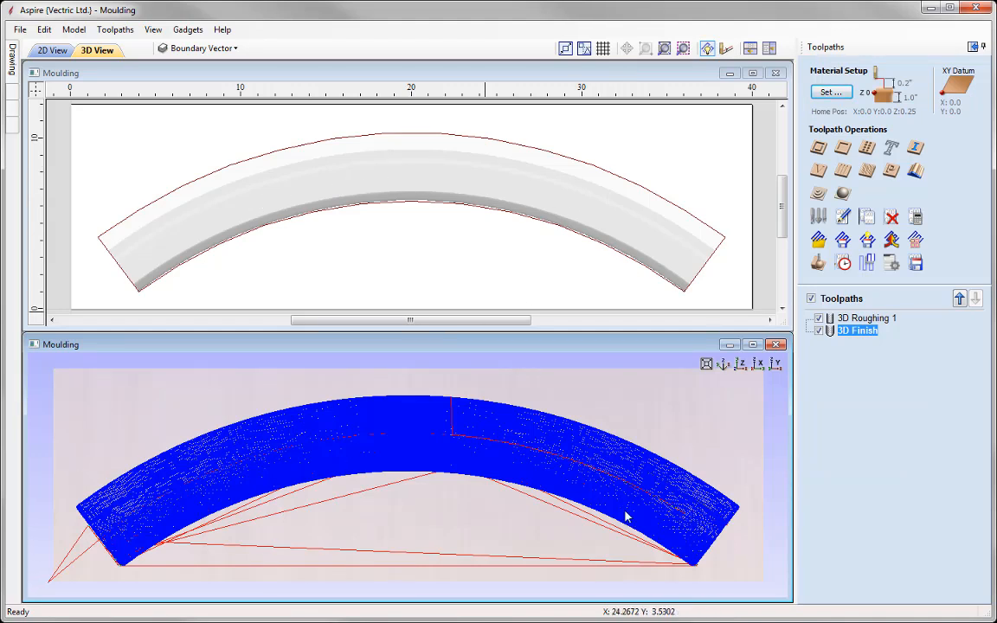
In Aspire's Moulding job, preview the 3D Roughing 1 and 3D Finish toolpaths with both toolpaths shown.
left_click(811, 298)
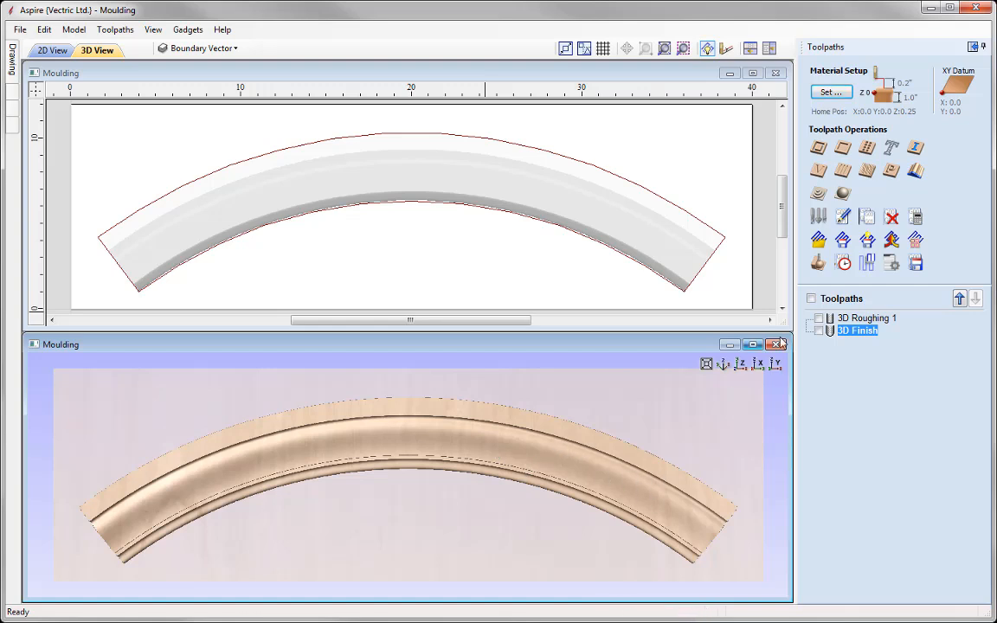
left_click(811, 298)
left_click(818, 263)
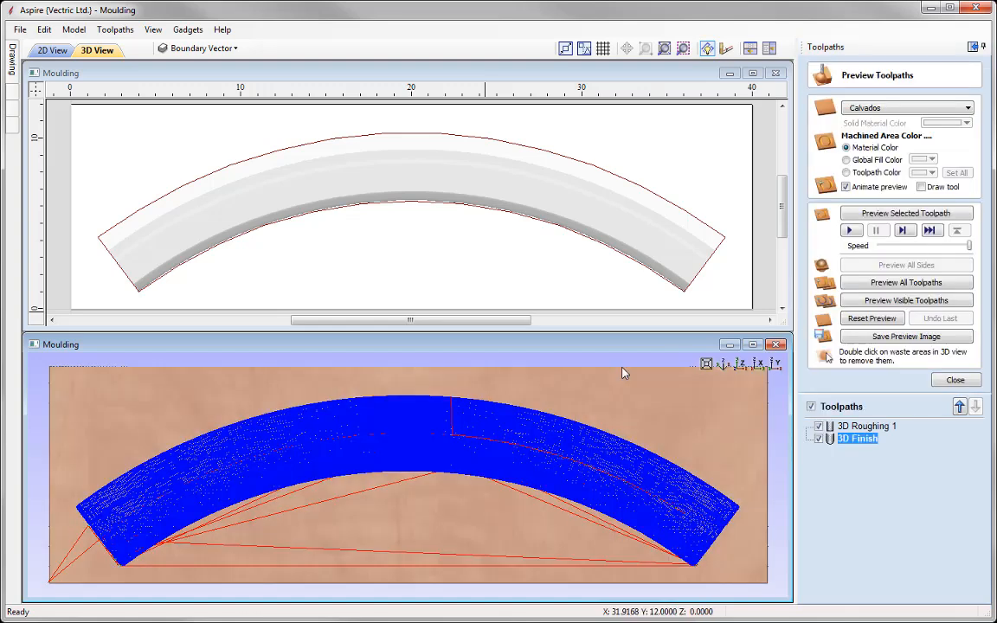
left_click(908, 283)
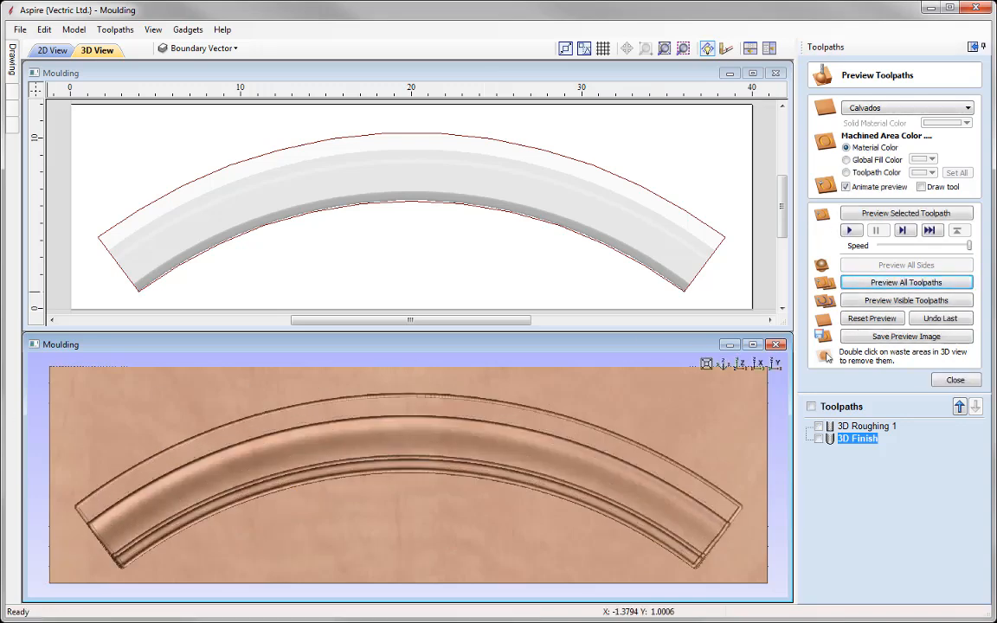
Examine the 3D-machined arch in an enlarged 3D view, checking the surface finish along its edges and profile steps.
left_click(752, 345)
left_click_drag(653, 414, 521, 309)
scroll(510, 312, "up", 5)
left_click_drag(523, 358, 530, 386)
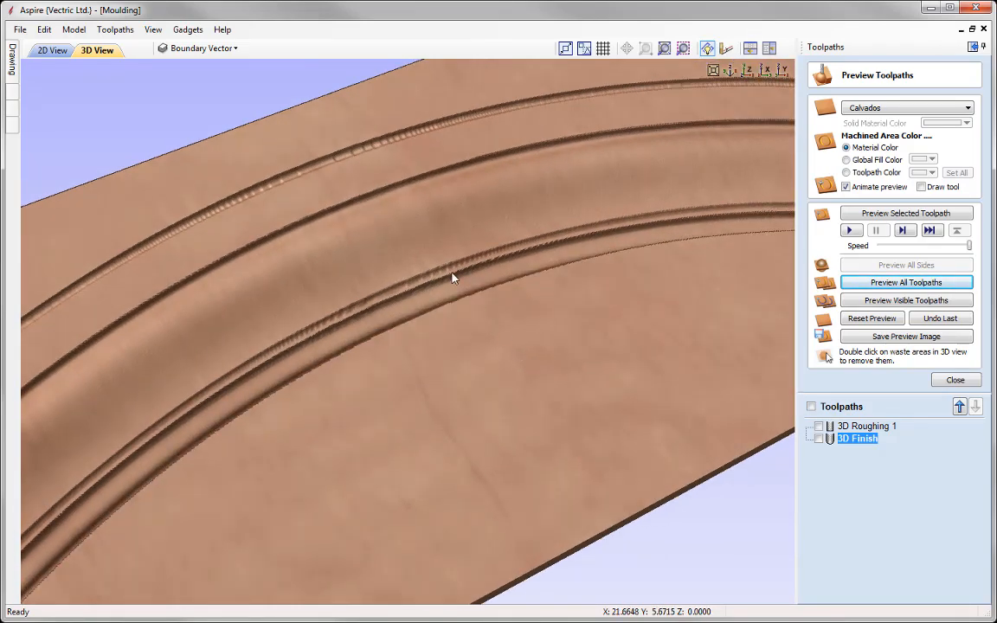
mouse_move(866, 428)
scroll(501, 278, "down", 4)
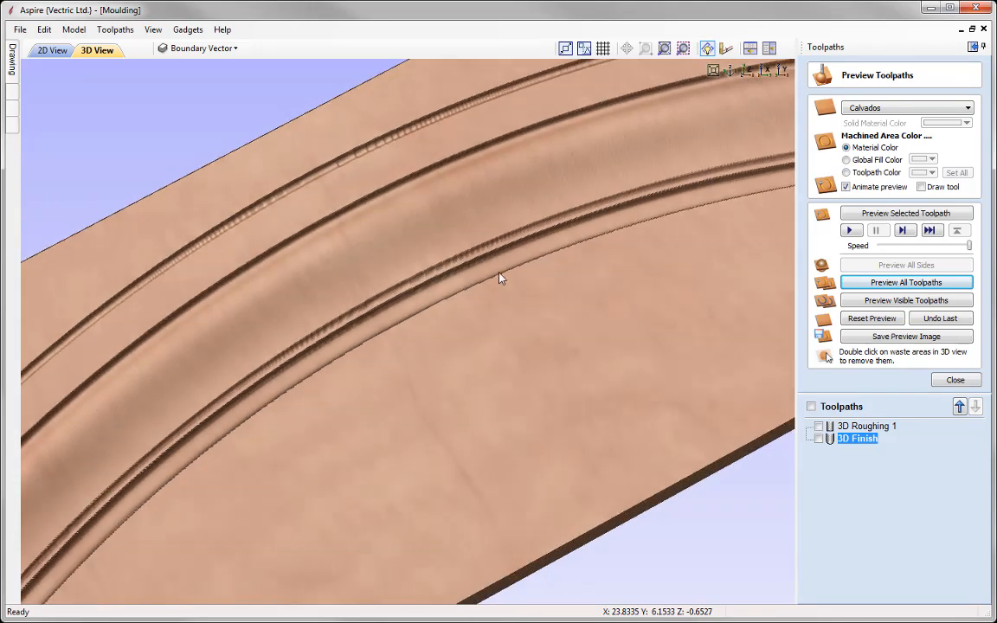
left_click_drag(412, 293, 358, 340)
left_click_drag(447, 290, 510, 292)
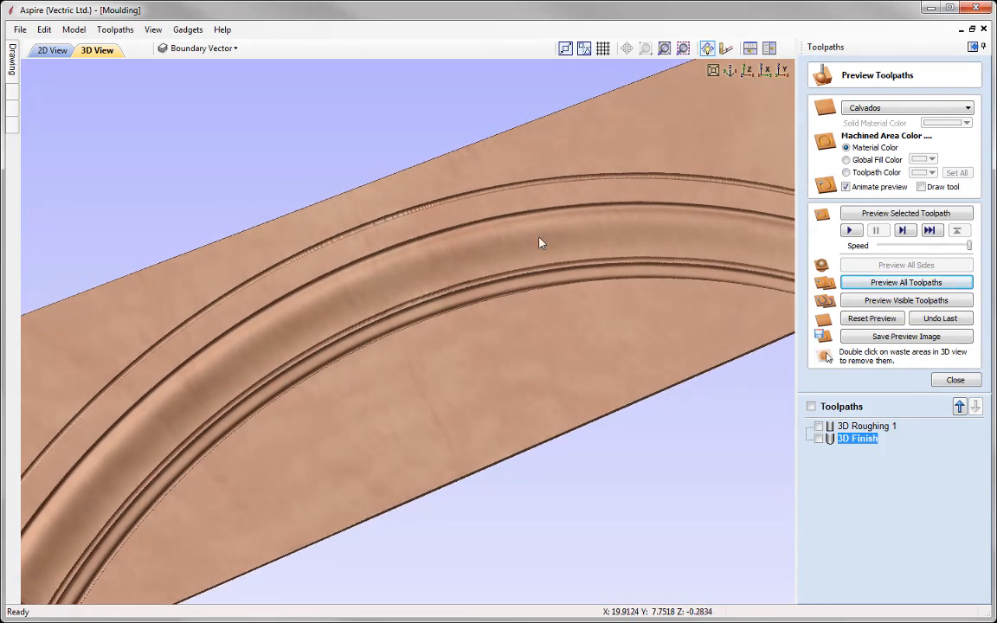
Inspect the 3D-machined arch from a slightly different angle, close the preview and open the machining time estimates for the 3D toolpaths.
left_click_drag(472, 256, 461, 305)
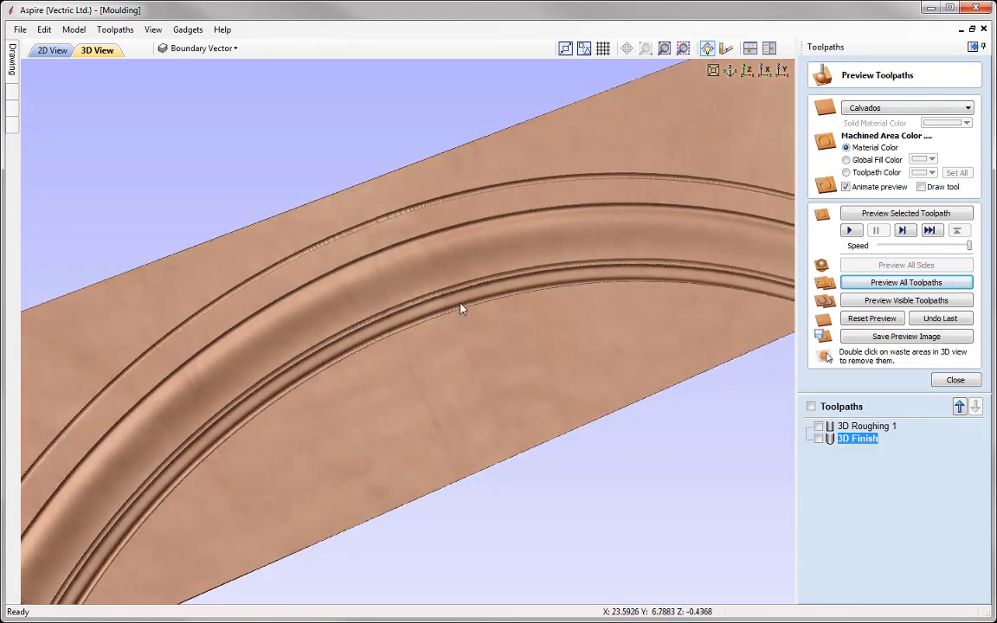
left_click(955, 380)
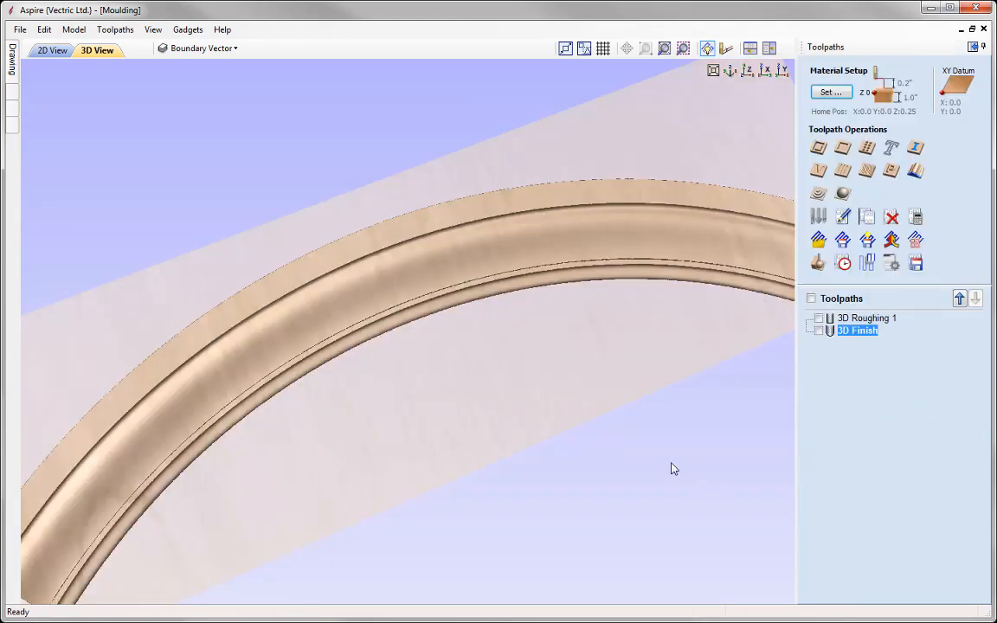
left_click(844, 264)
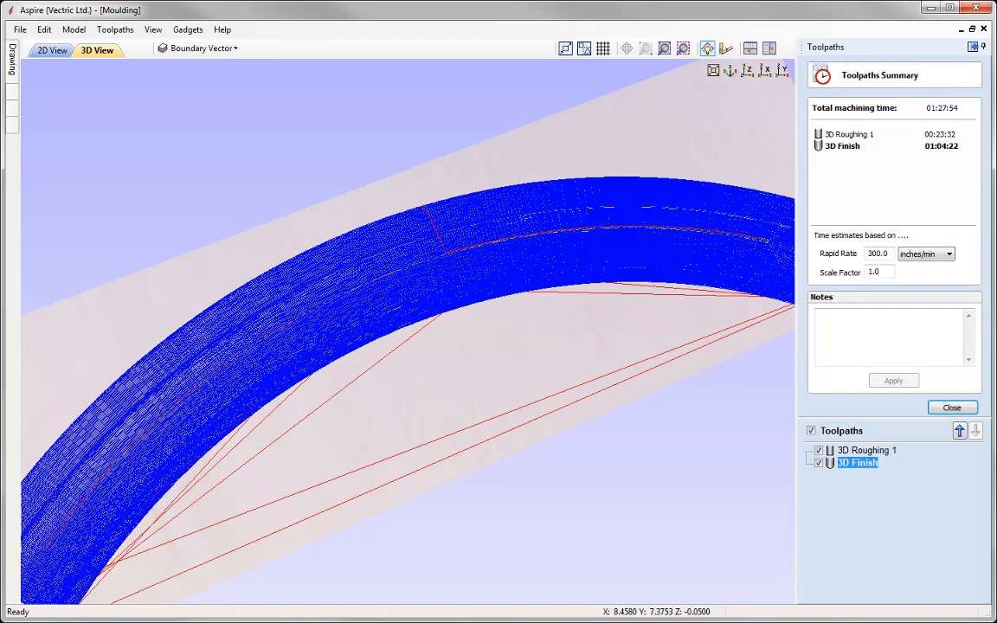
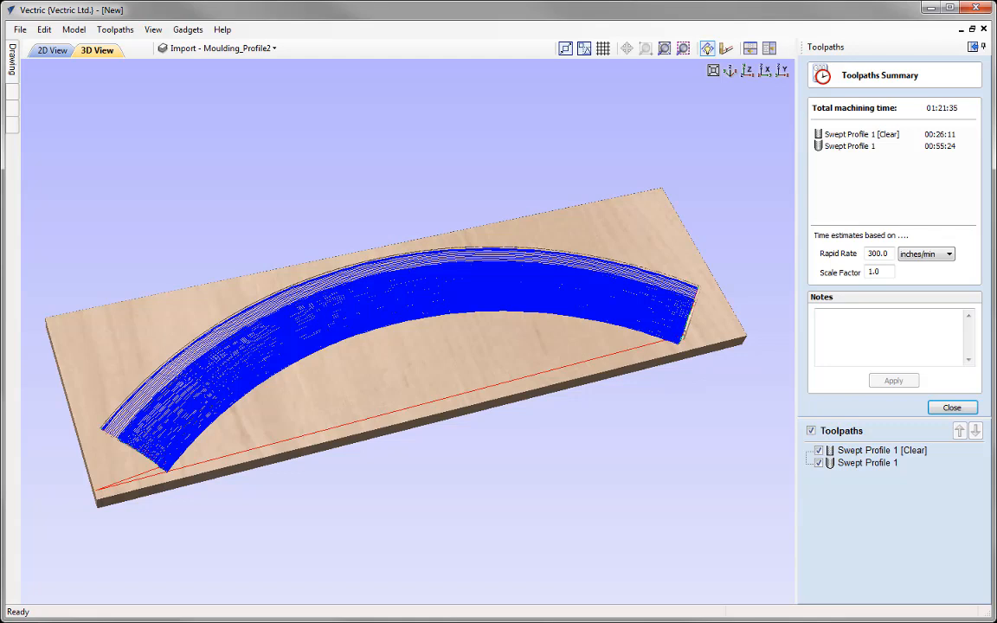
Switch to the Vectric window with the swept arch job and save it as Moulding_Toolpath_Example_2_2.5D_Toolpaths.crv in the Moulding_Toolpath_FILES folder.
left_click(19, 29)
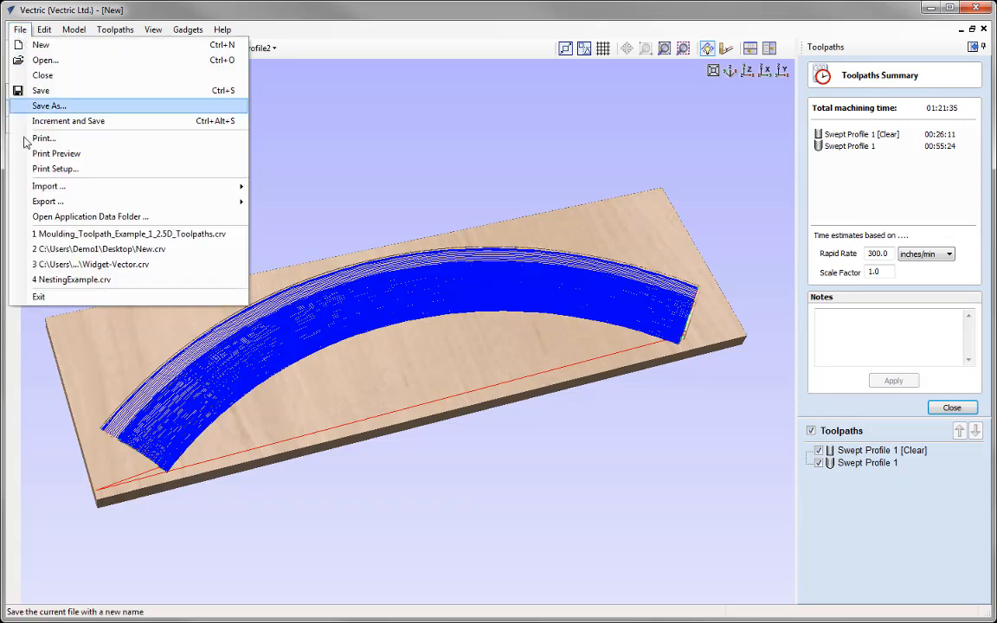
left_click(76, 105)
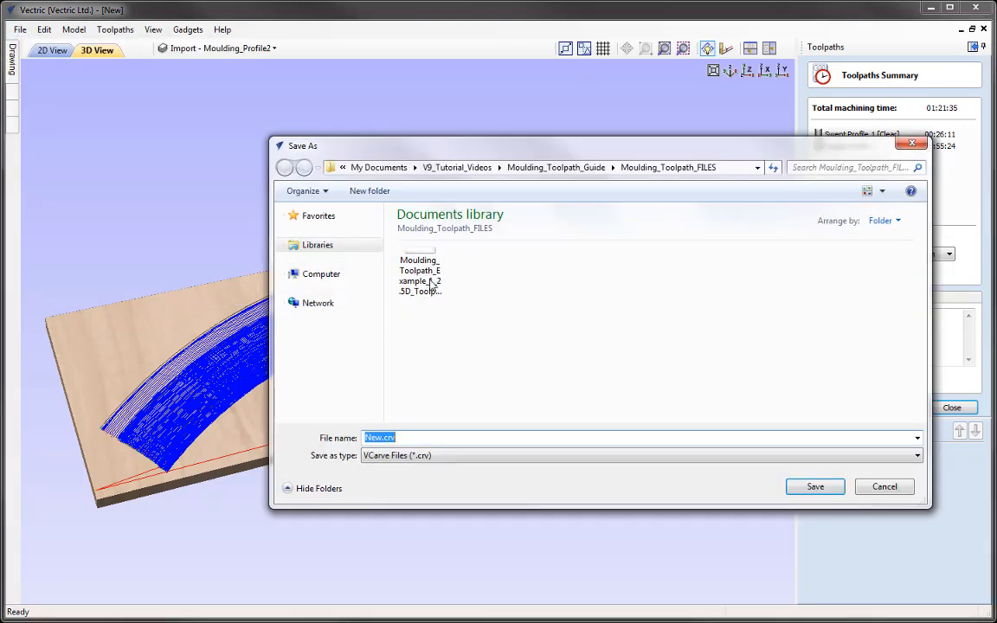
left_click(431, 286)
left_click(480, 440)
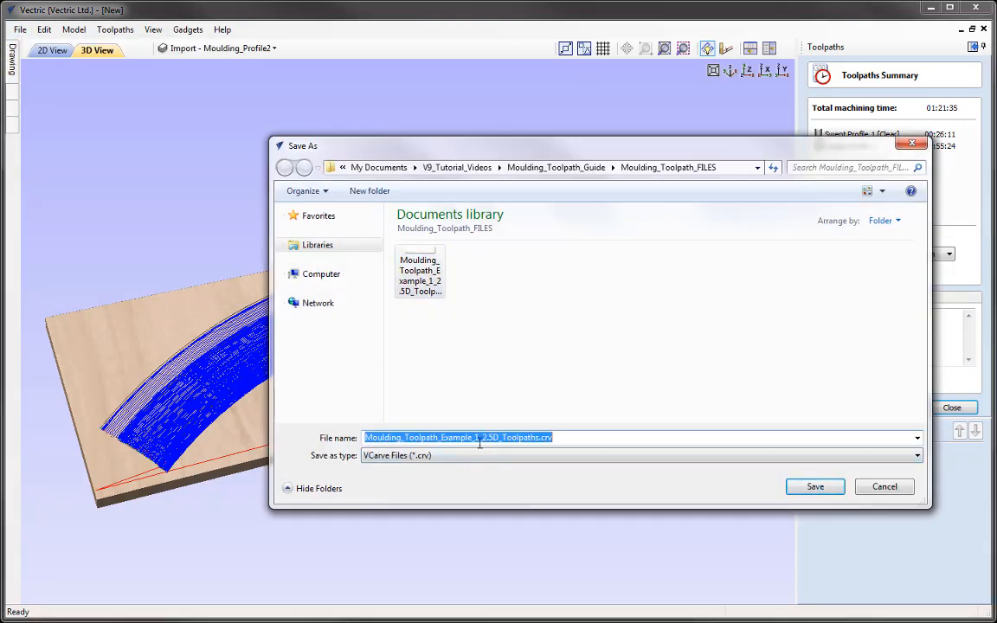
left_click(480, 438)
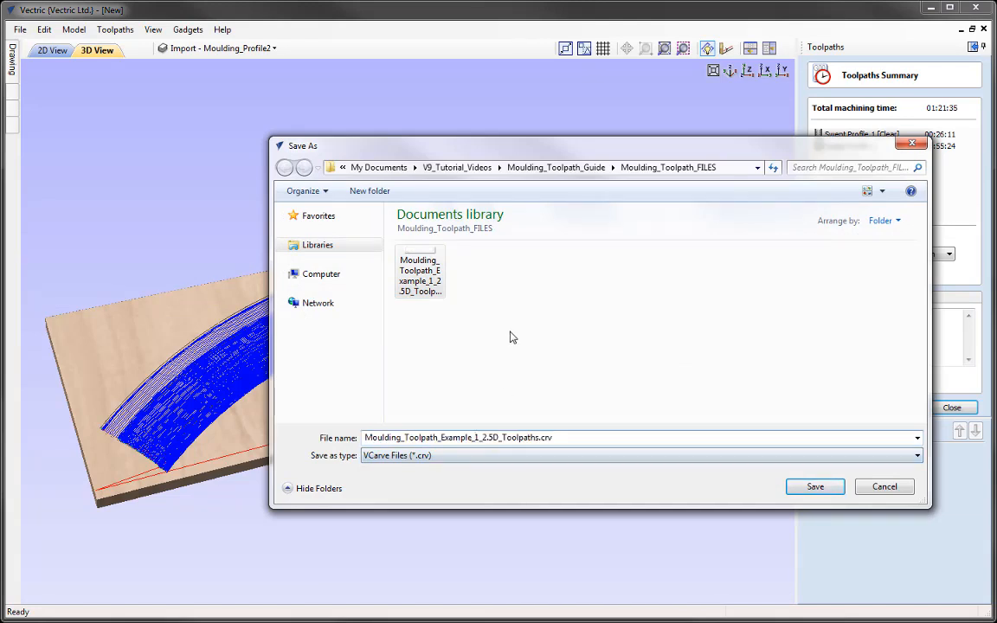
key("BackSpace")
type("2")
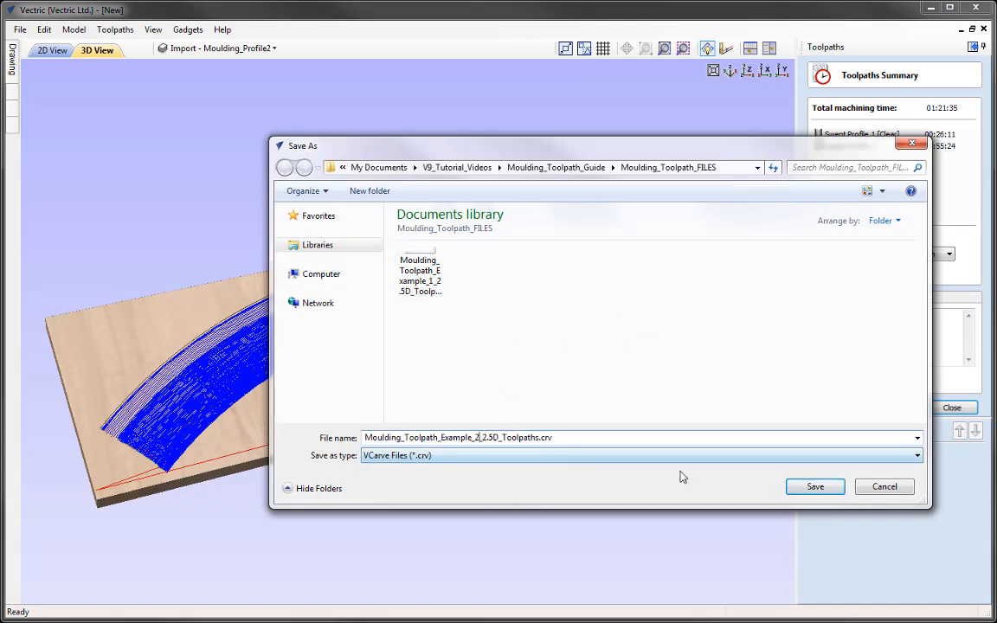
left_click(815, 489)
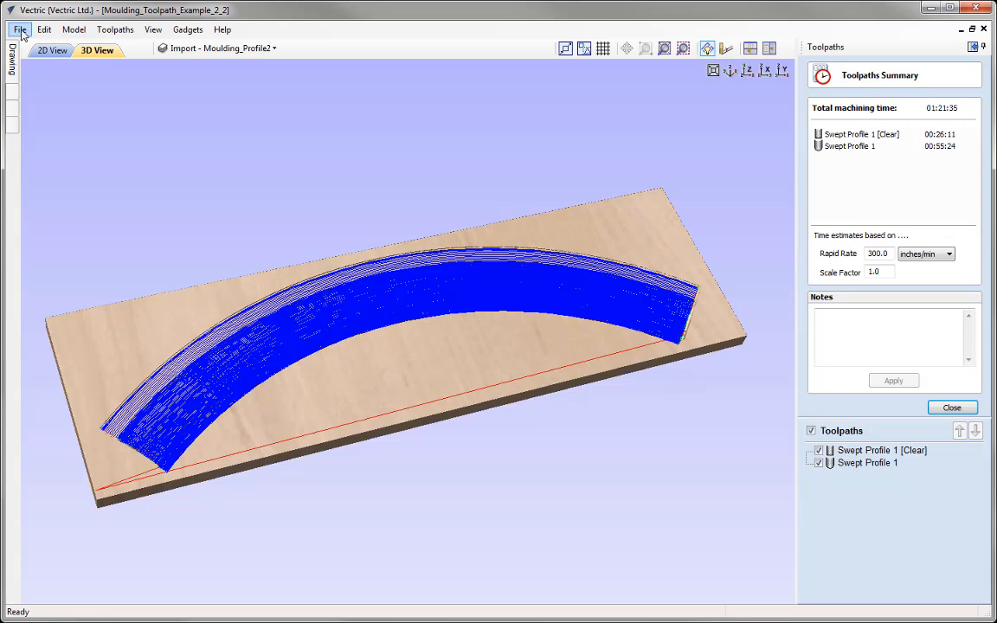
Close the saved job and set up a new single-sided job 40 inches wide, 40 inches high and 1 inch thick.
left_click(19, 31)
left_click(72, 80)
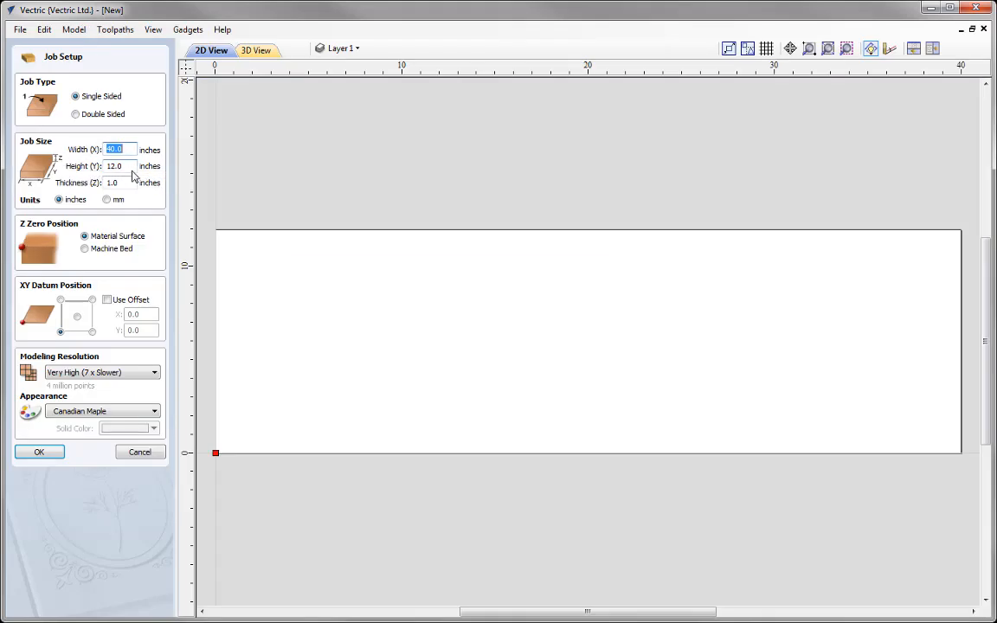
key("Tab")
type("40")
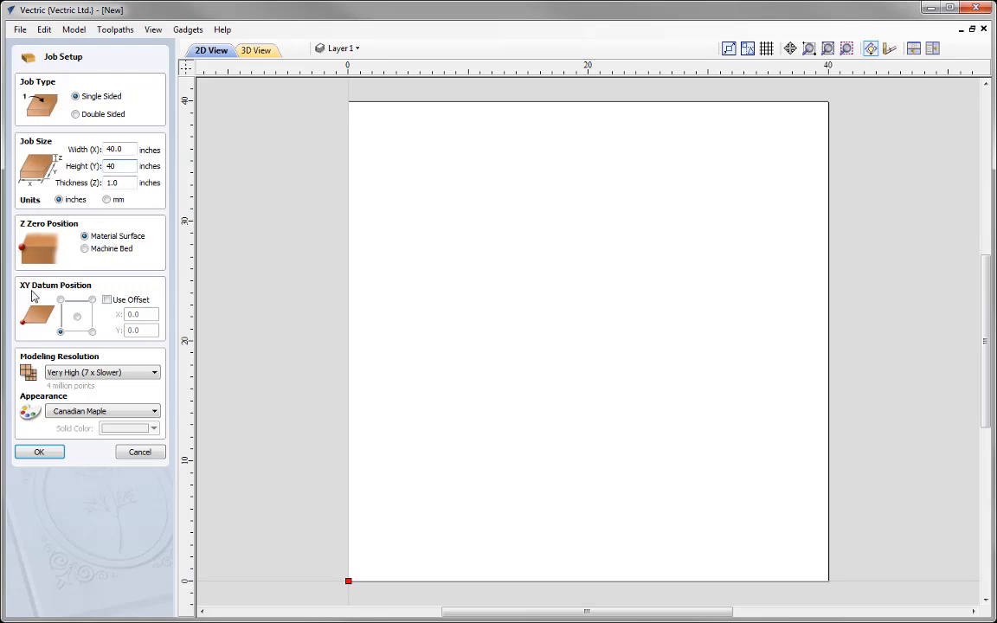
left_click(40, 453)
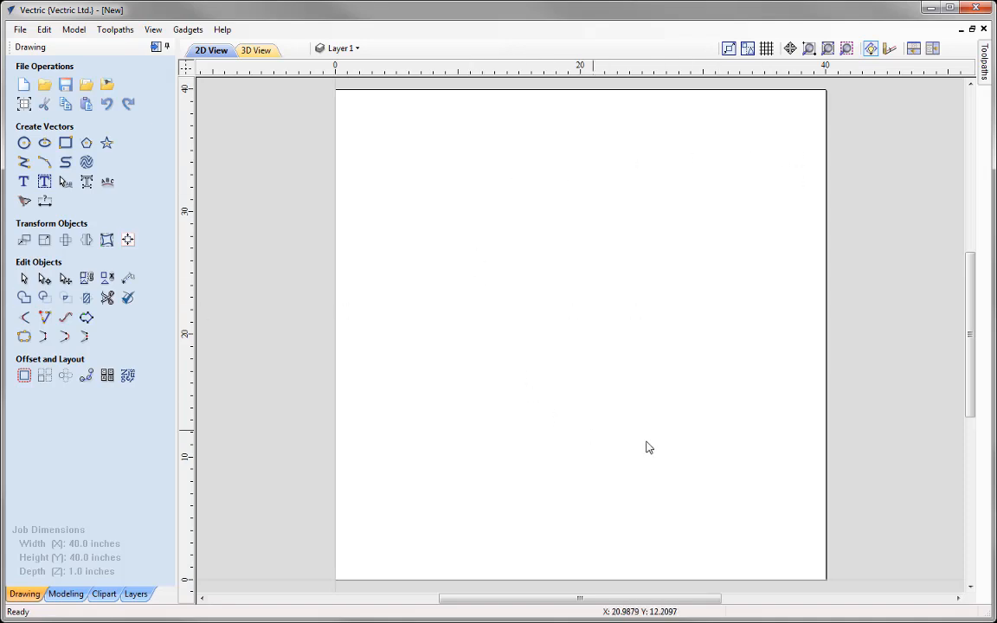
Draw a square-cornered rectangle 30 inches wide and 26 inches high, and centre it in the job.
left_click(64, 143)
double_click(106, 286)
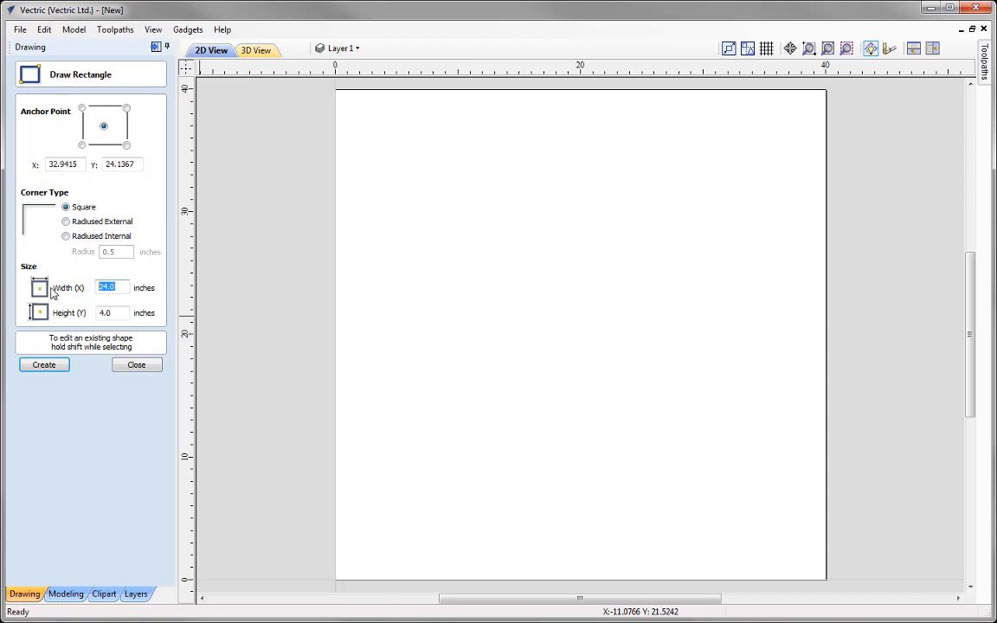
type("30")
key("Tab")
type("26")
left_click(44, 365)
left_click(136, 365)
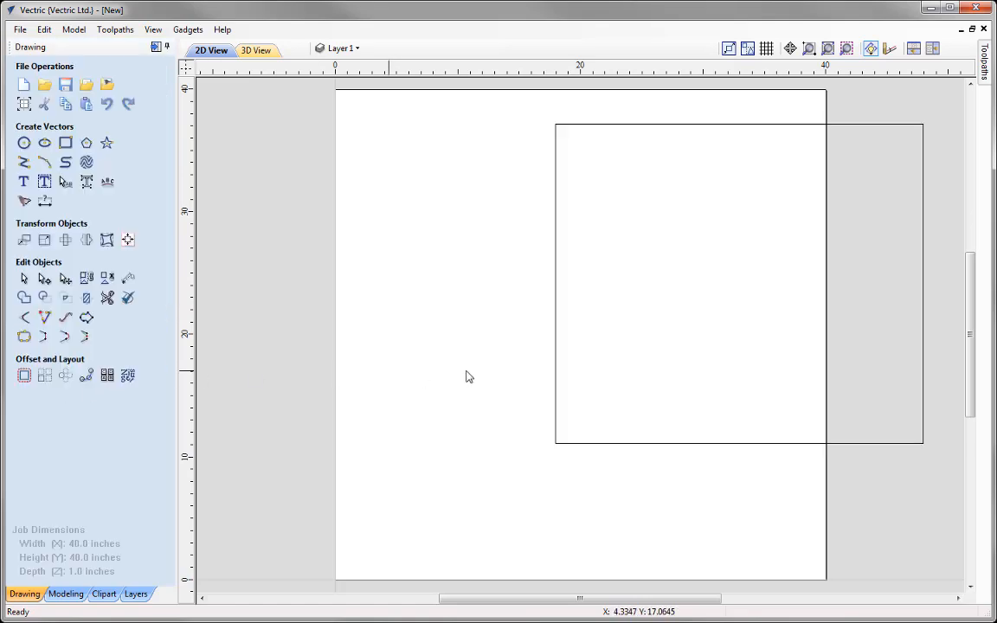
left_click(556, 277)
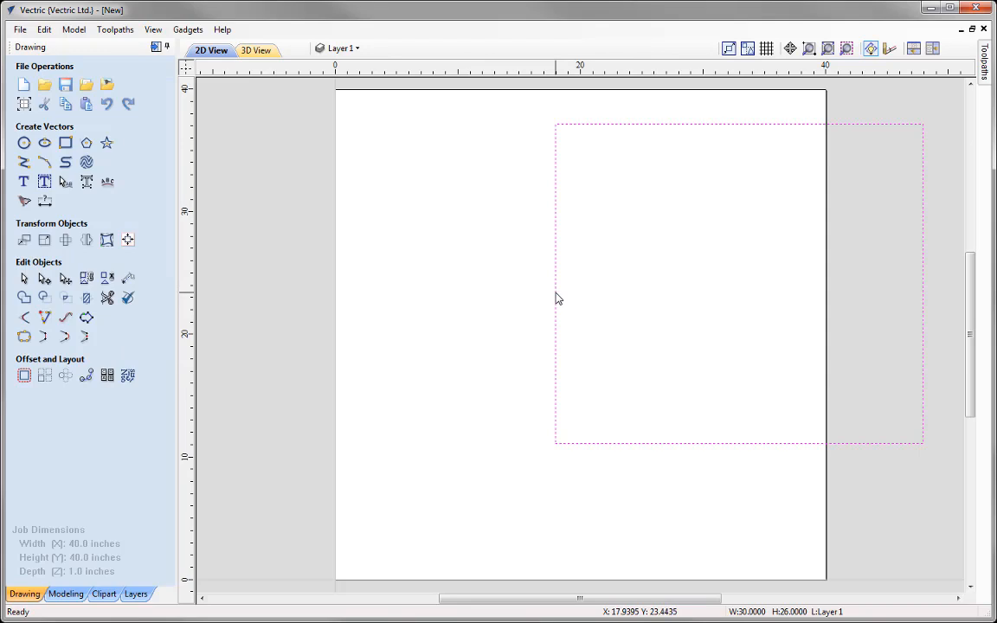
key("F9")
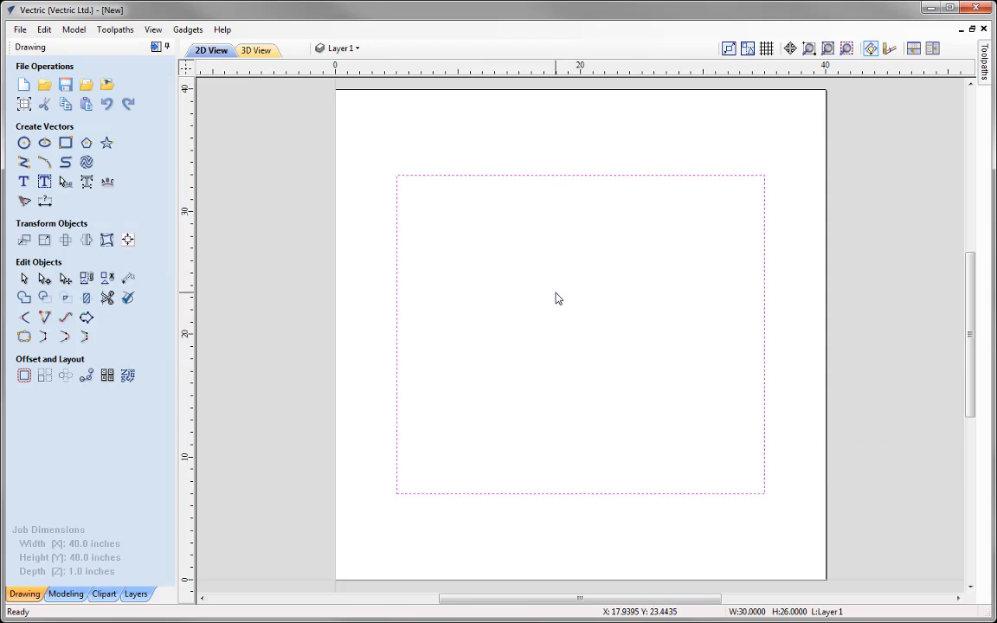
Insert a midpoint on the rectangle's upper edge and move it straight up by 4 inches.
left_click(44, 280)
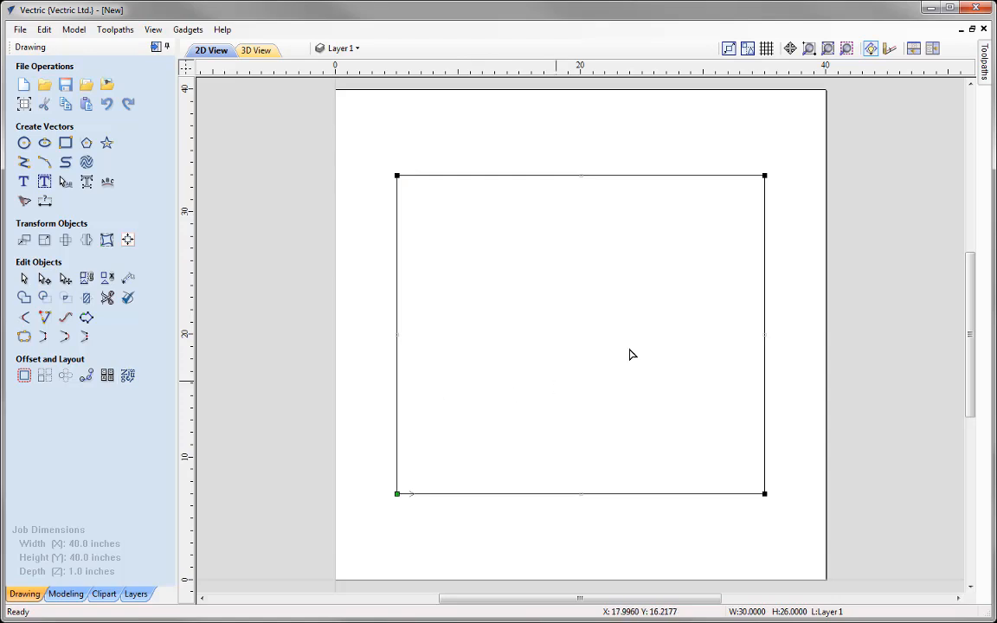
right_click(645, 180)
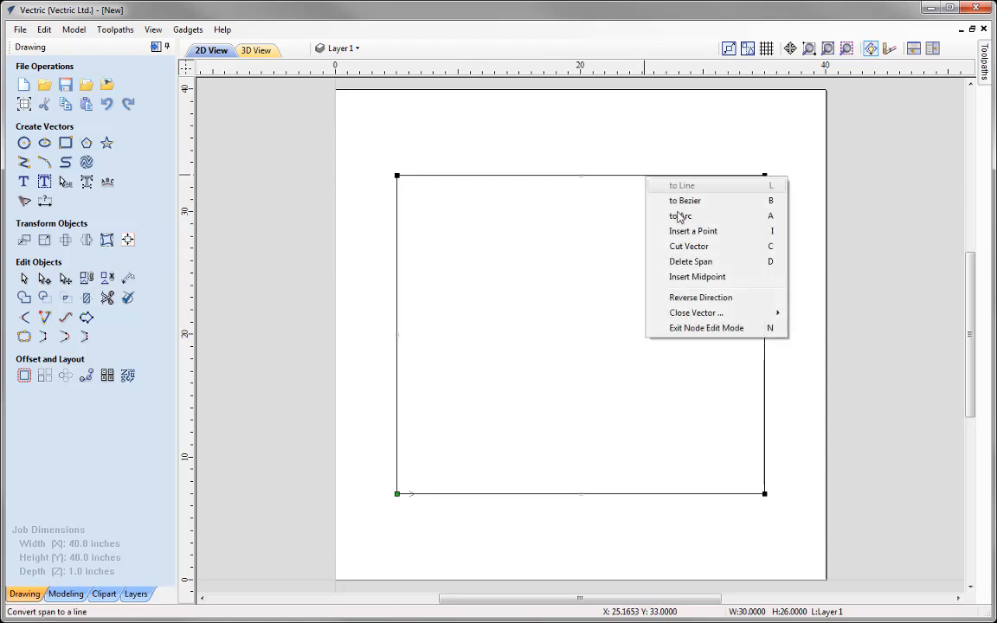
left_click(698, 277)
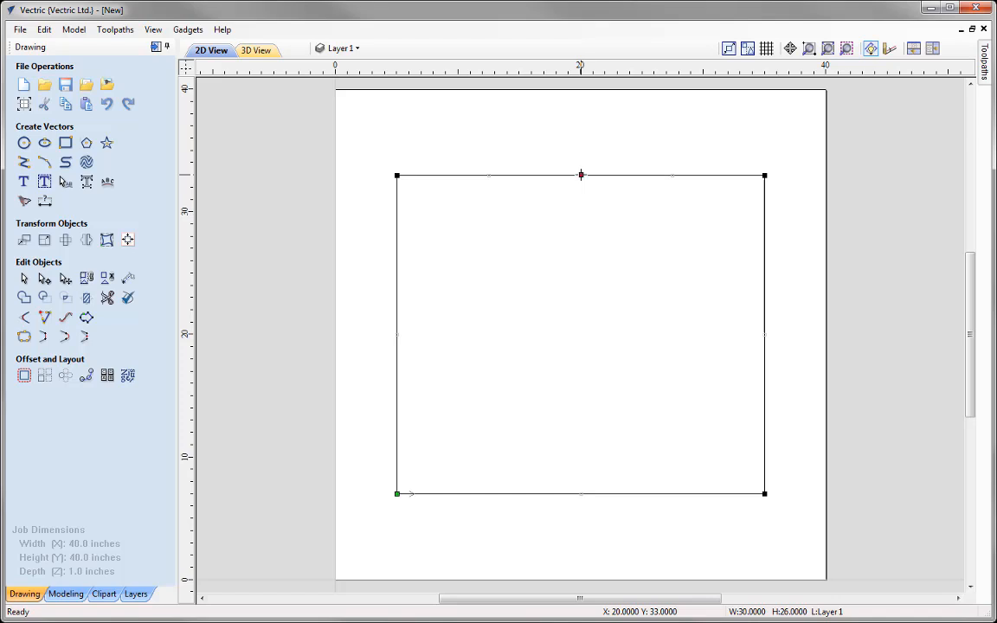
left_click_drag(581, 175, 581, 165)
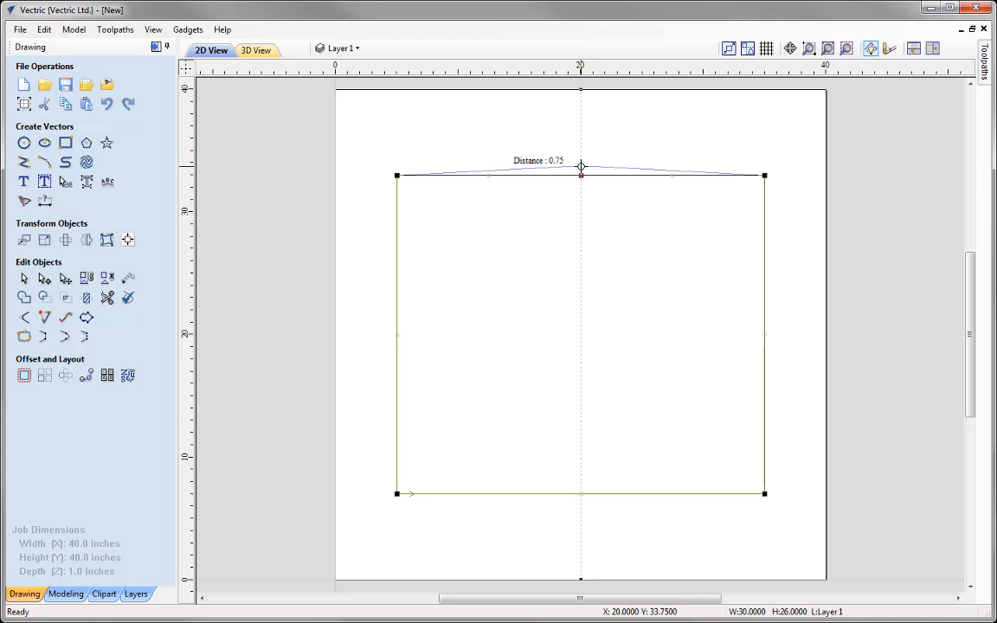
type("4")
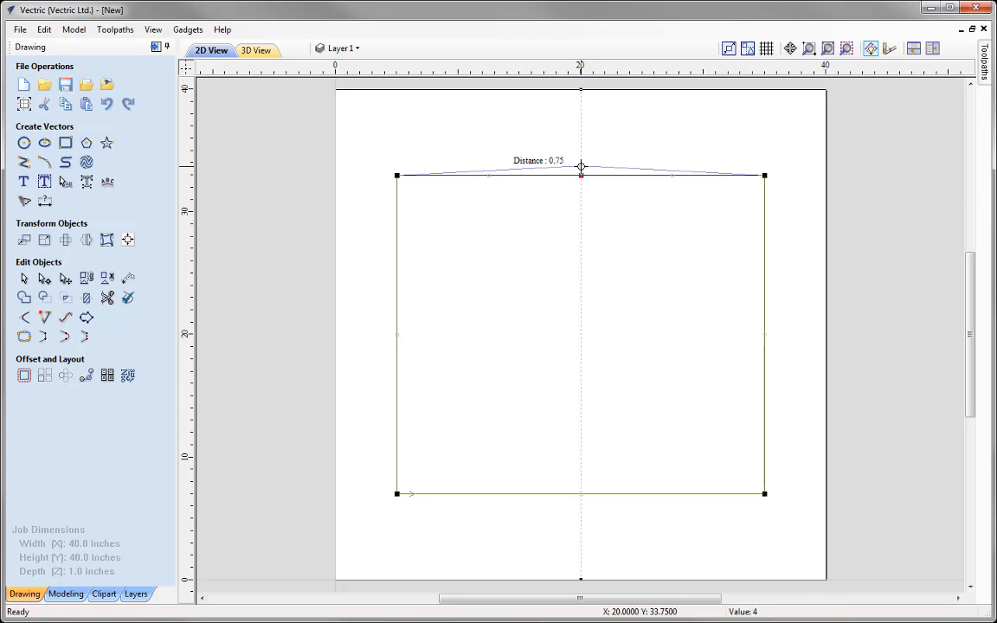
key("Return")
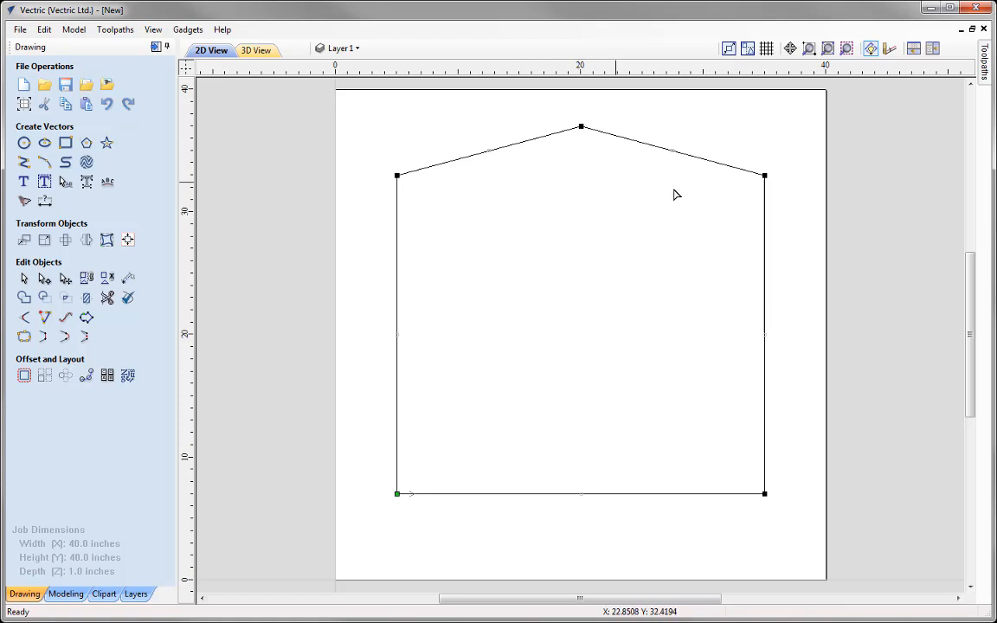
Smooth the raised point and make the curve handles at both upper corners horizontal to form a cathedral-style arch.
right_click(582, 128)
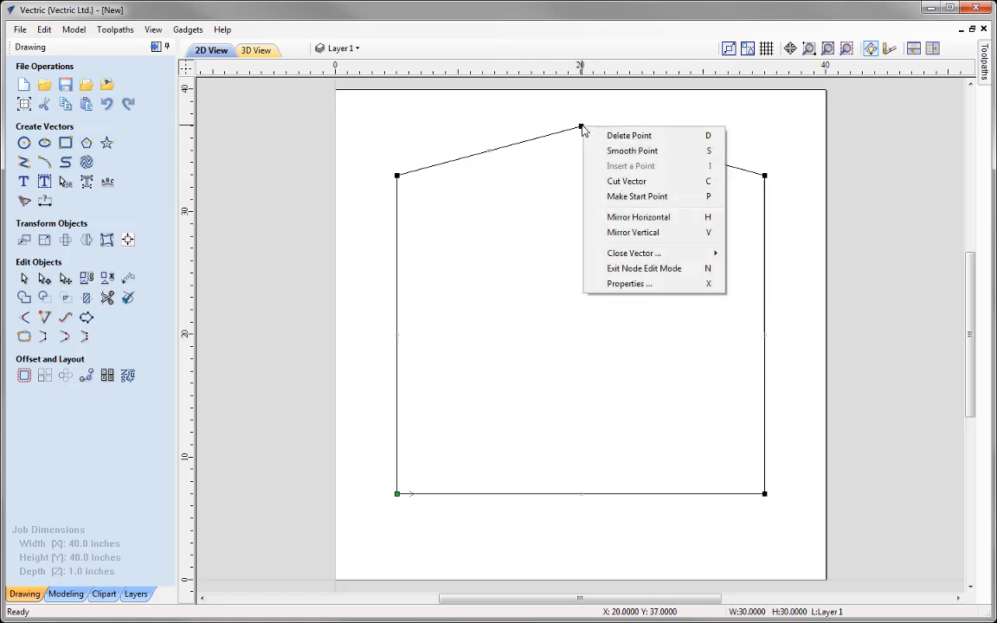
left_click(610, 152)
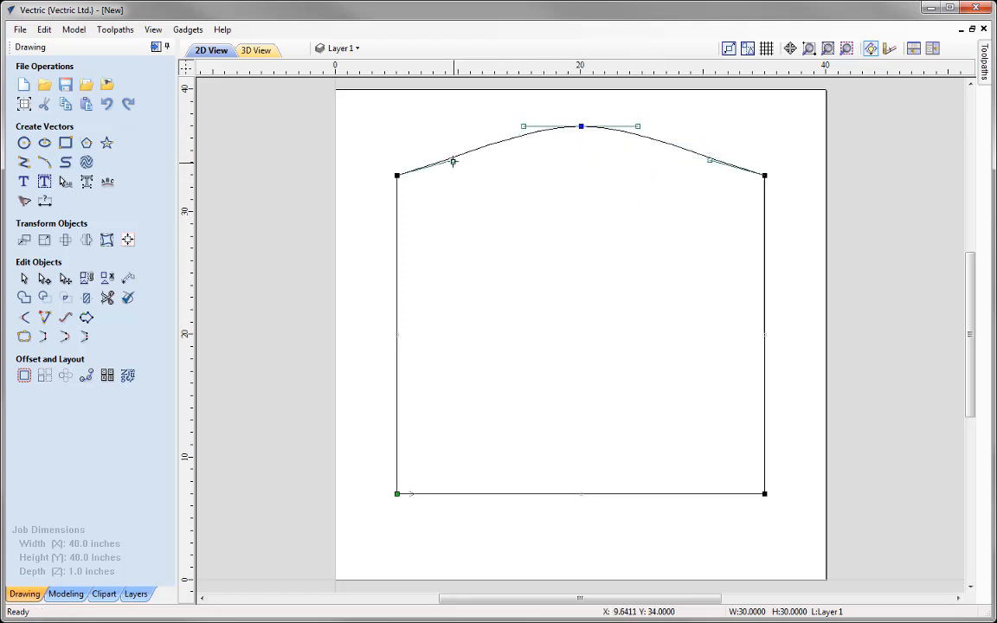
left_click_drag(452, 160, 452, 176)
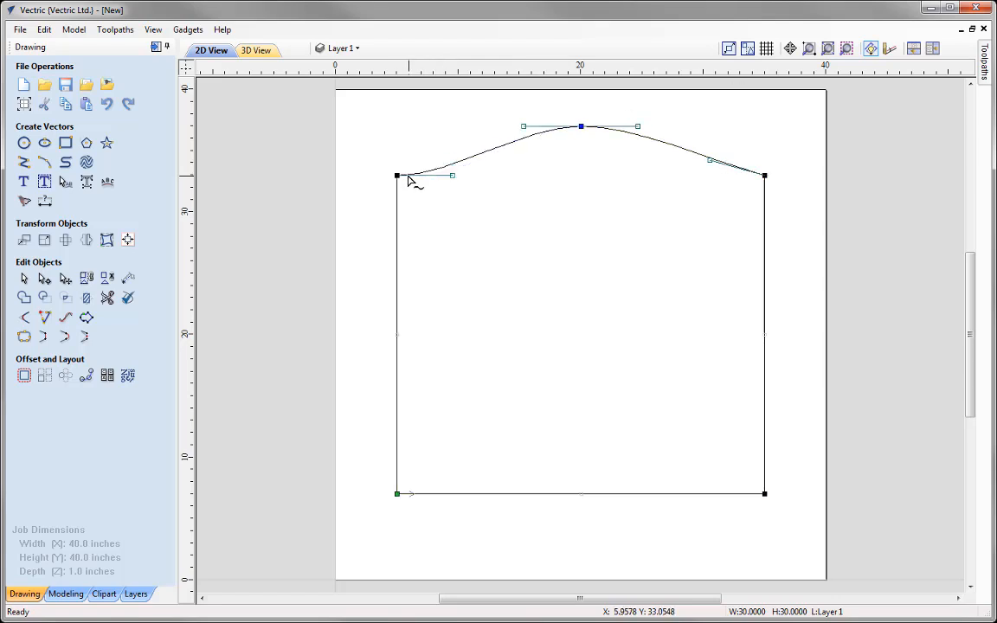
left_click_drag(709, 160, 709, 176)
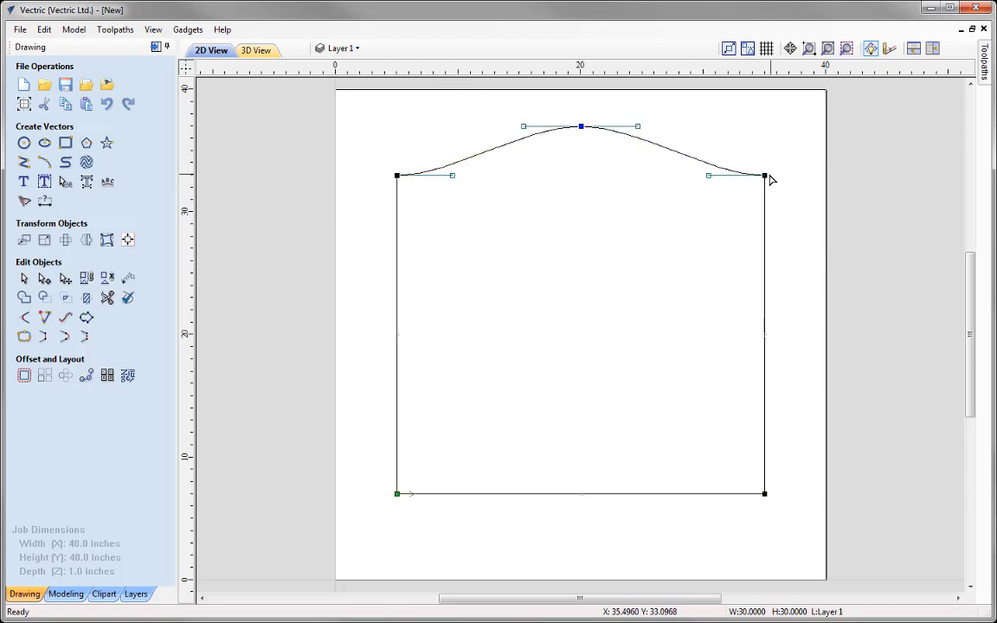
left_click(546, 297)
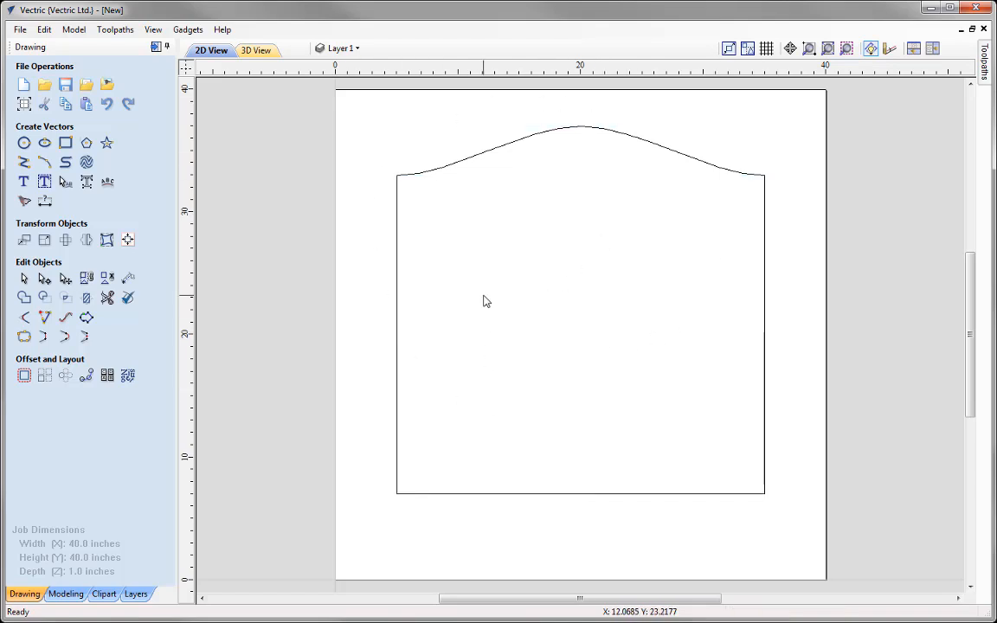
Centre the arched panel outline in the job again and deselect it.
left_click(430, 176)
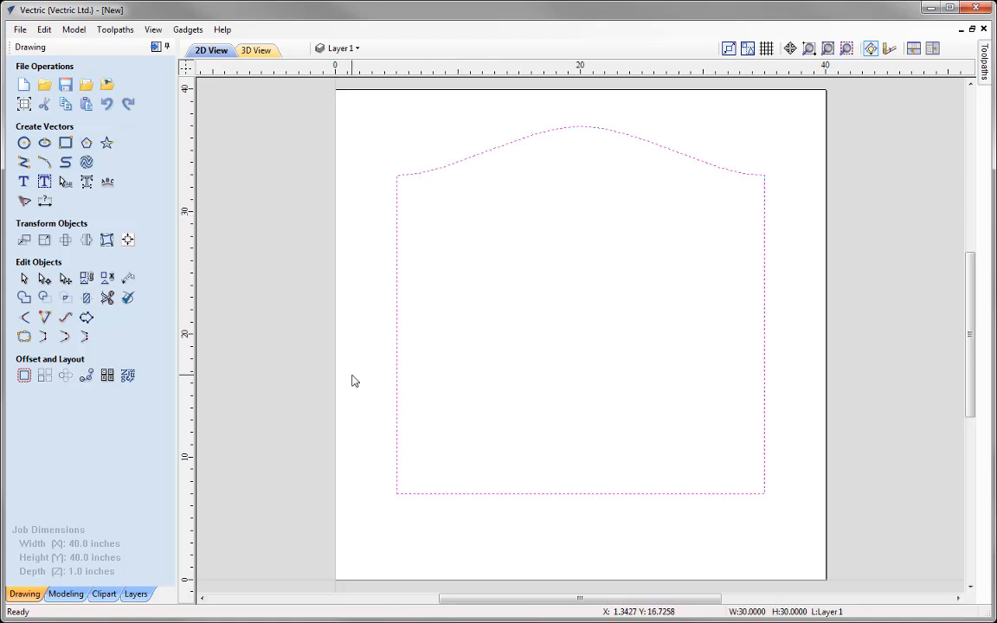
key("F9")
left_click(509, 399)
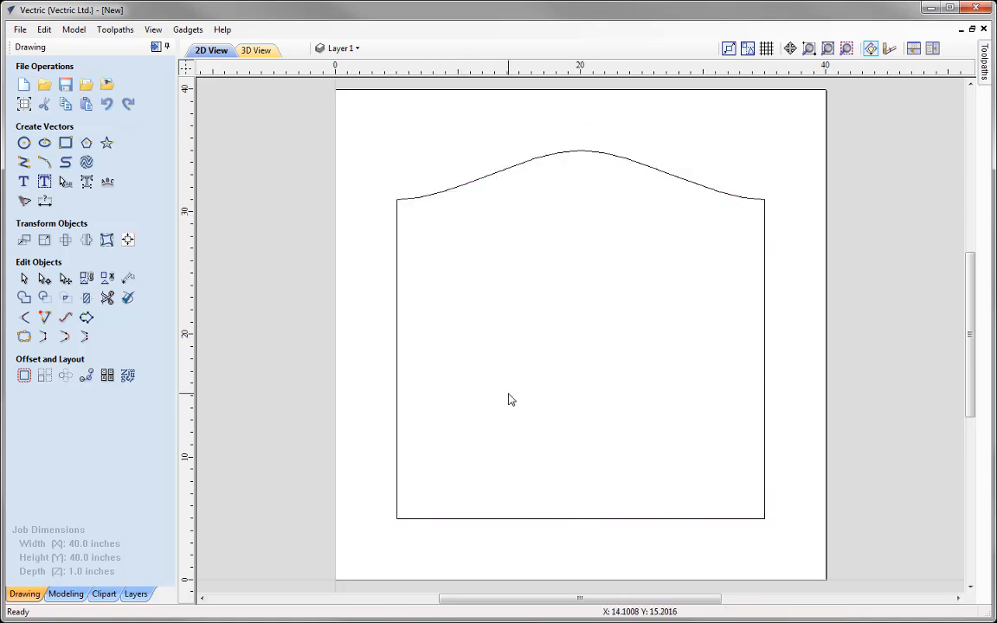
Import the Moulding_Profile2.eps profile vector, deselect it and bring up the toolpath operations.
left_click(85, 87)
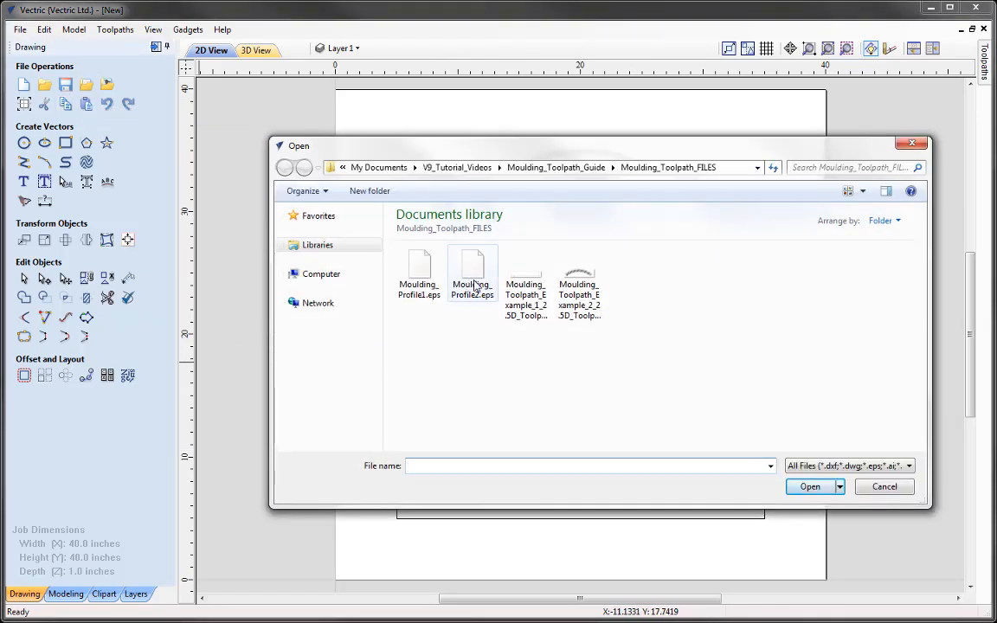
left_click(474, 284)
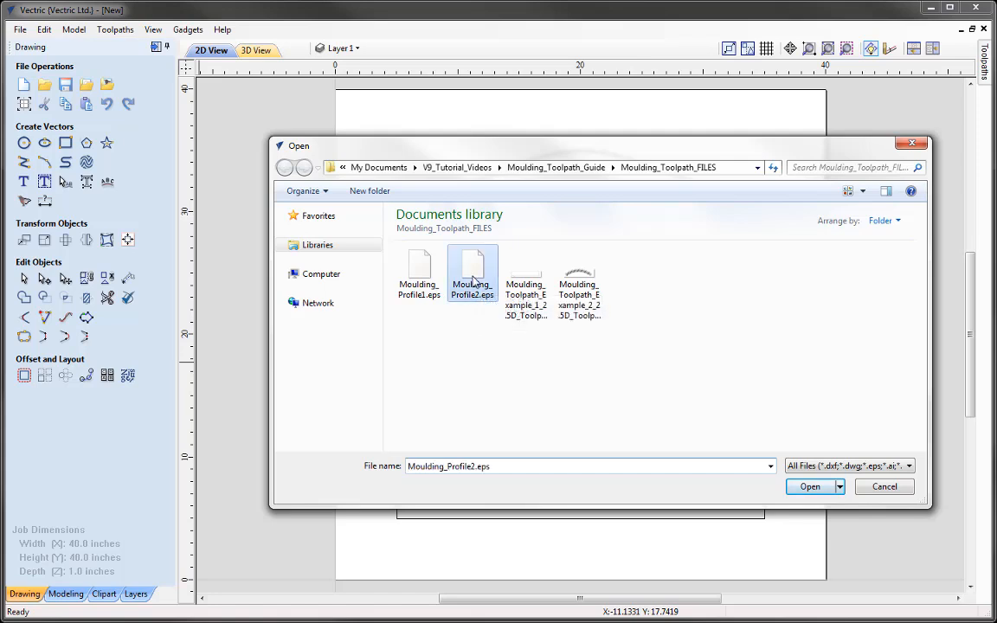
left_click(810, 487)
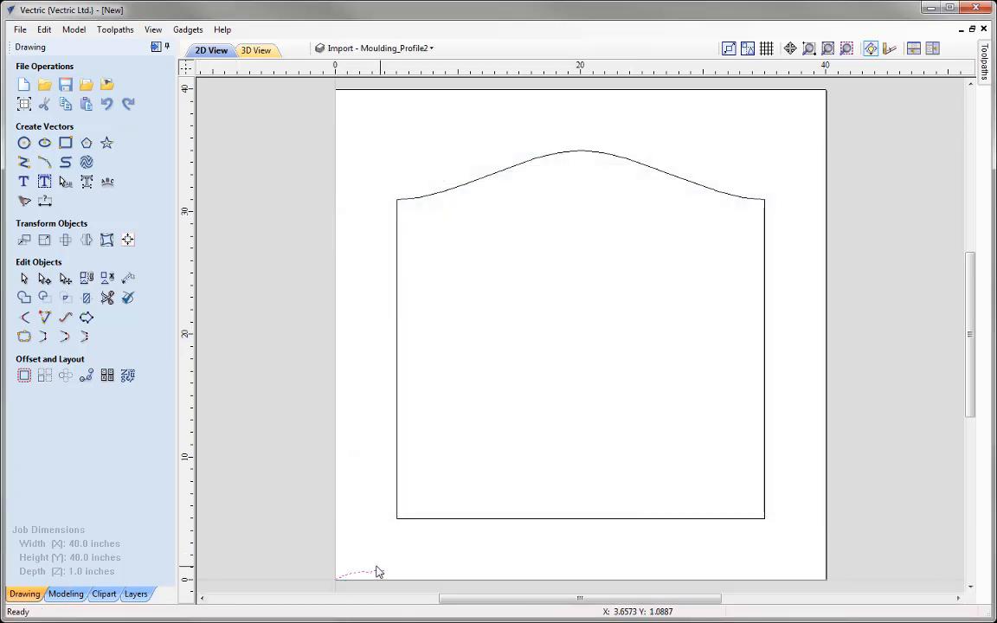
left_click(300, 545)
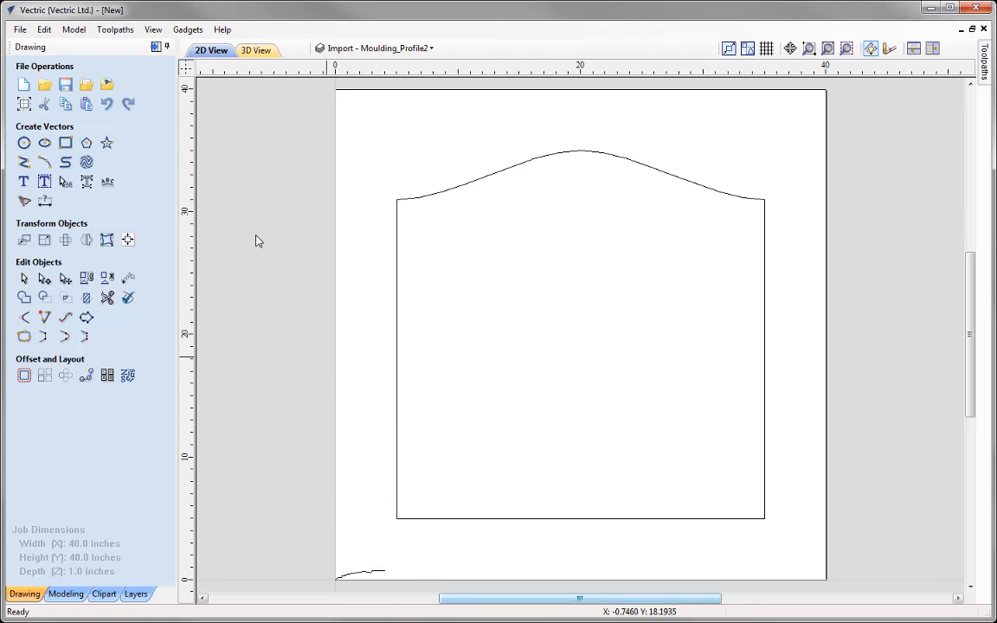
left_click(156, 47)
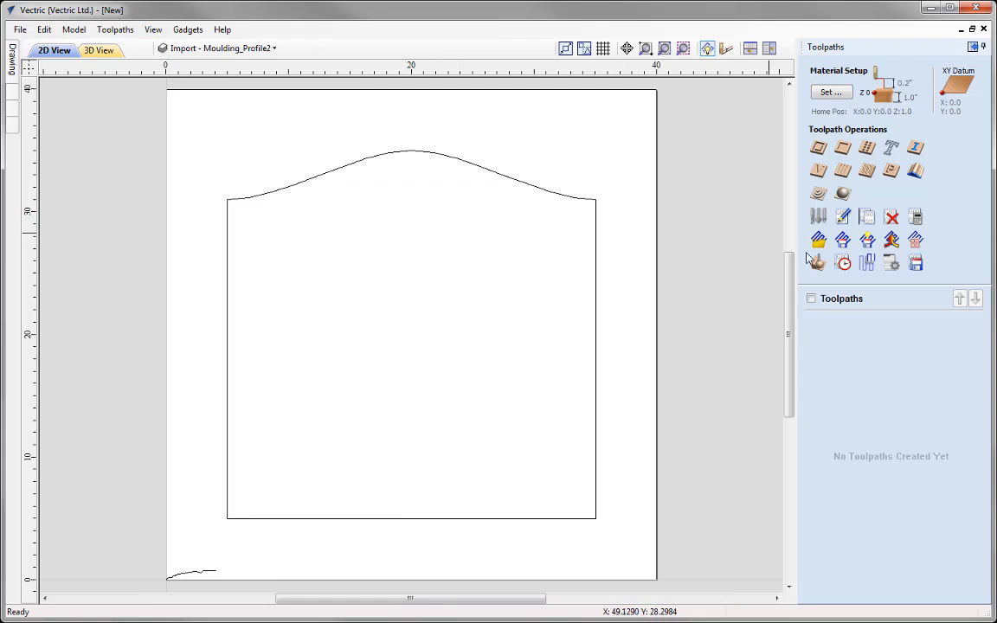
Confirm the material setup and start a moulding toolpath with the arched outline as drive rail and the imported vector as profile.
left_click(838, 94)
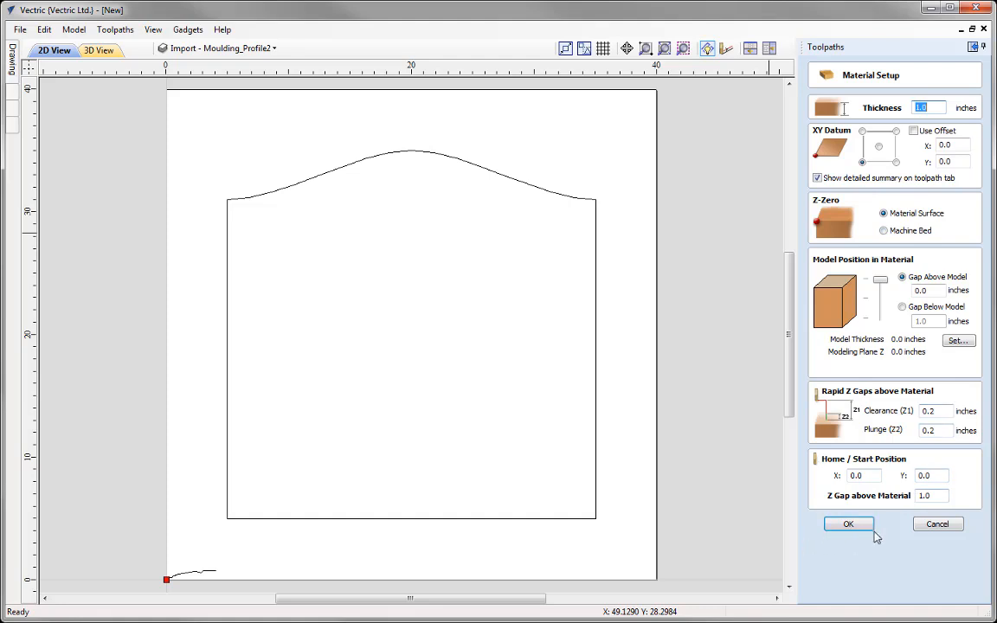
left_click(847, 525)
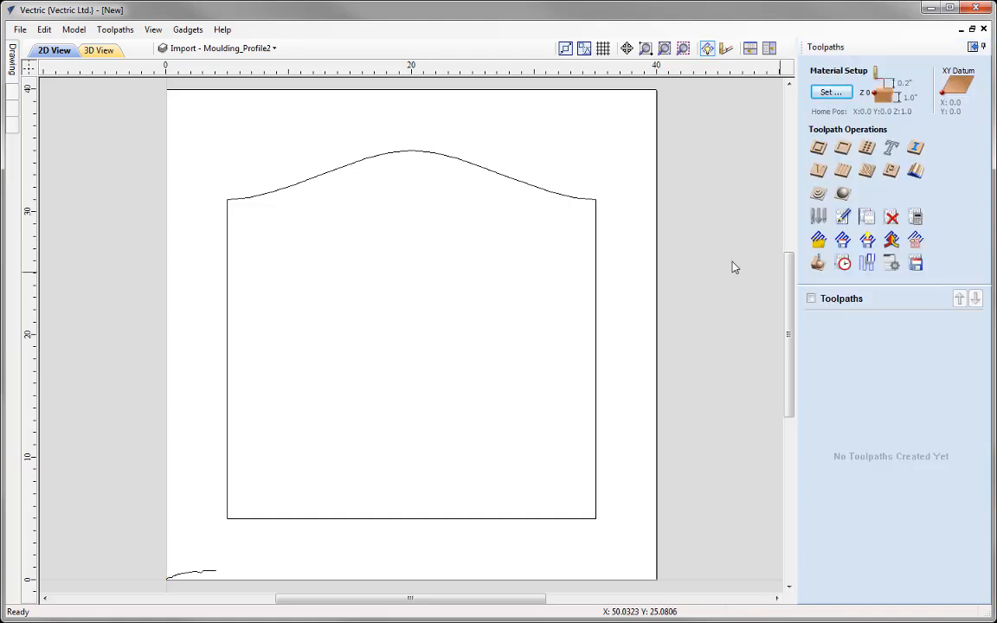
left_click(916, 173)
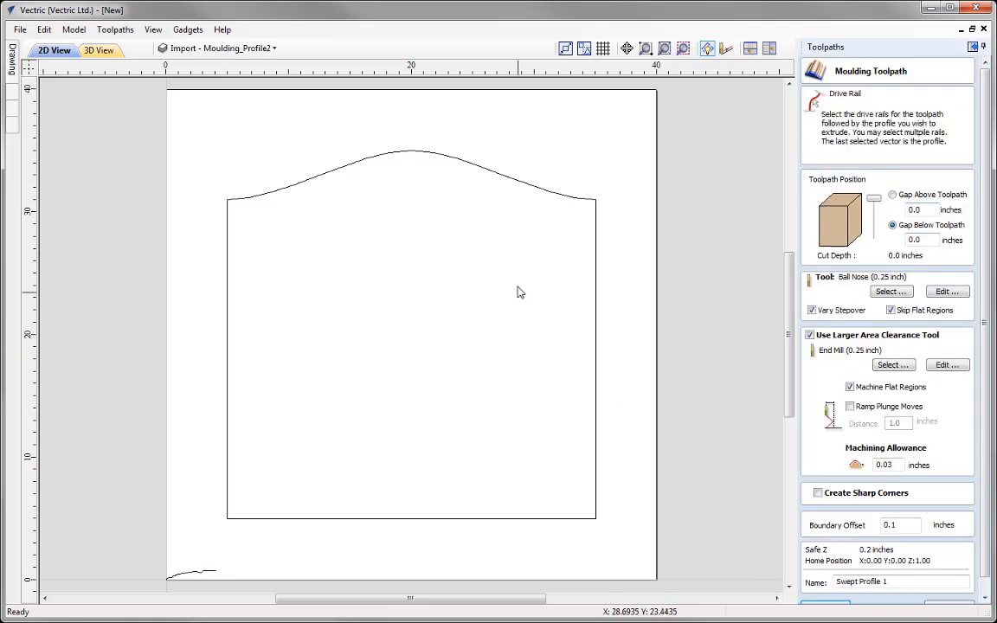
left_click(497, 174)
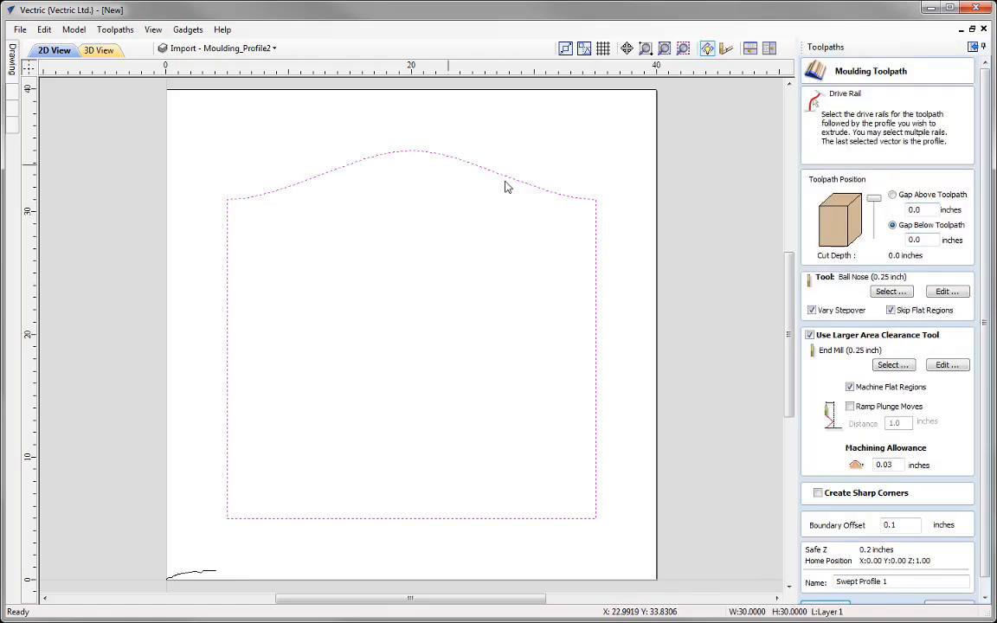
left_click(199, 579, "shift")
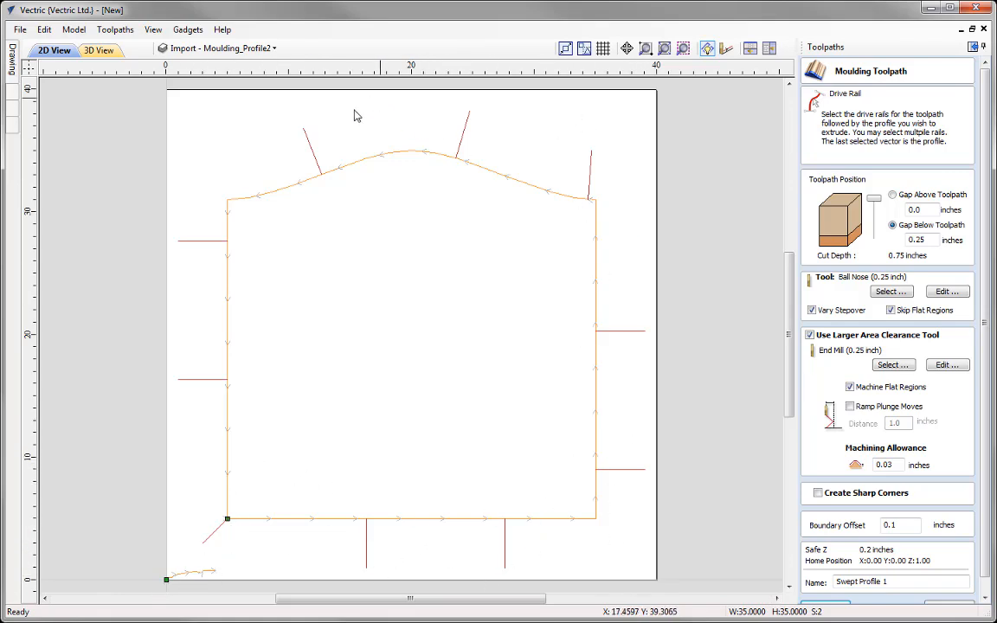
Reverse the direction of the arched drive rail and set the gap above the toolpath to 0.05 inches.
right_click(356, 524)
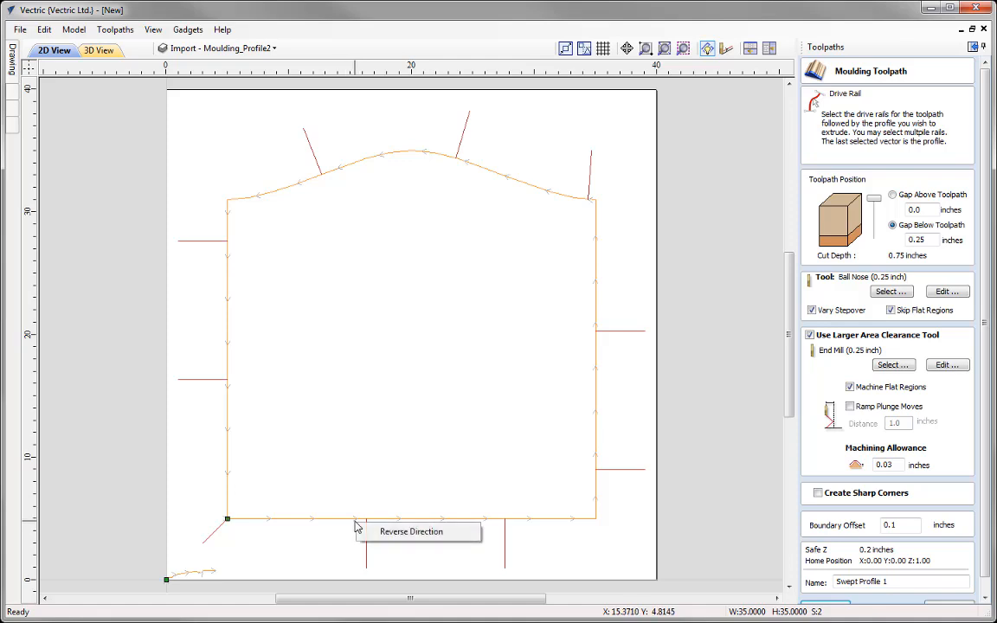
left_click(402, 533)
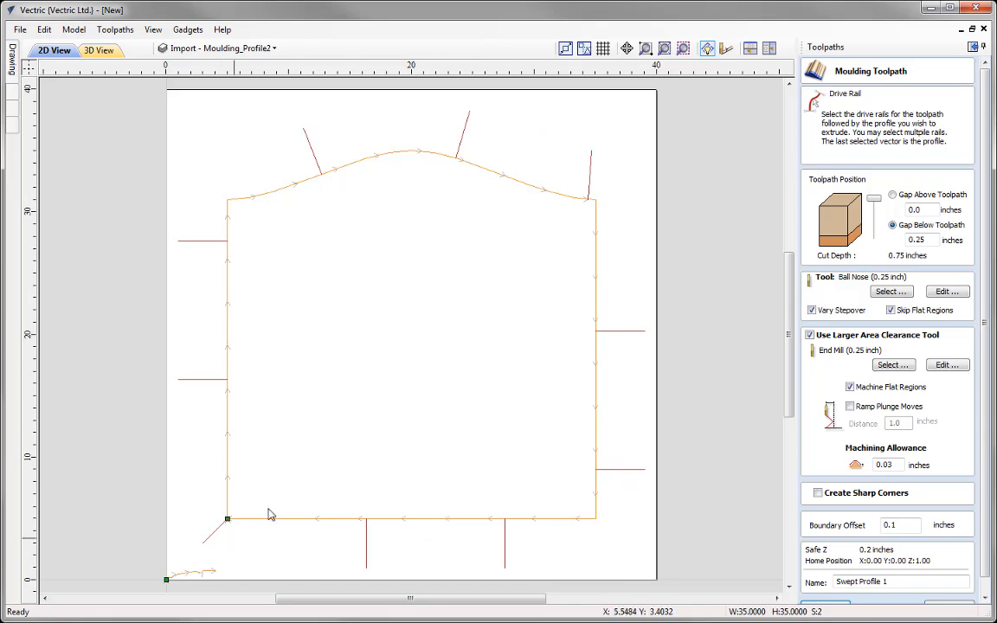
left_click(919, 209)
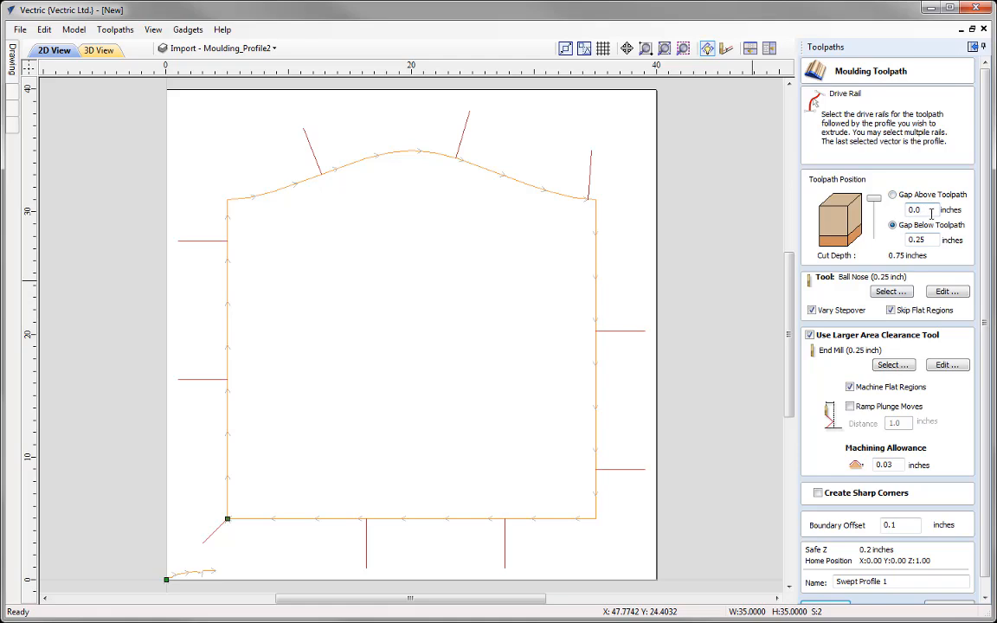
type("5")
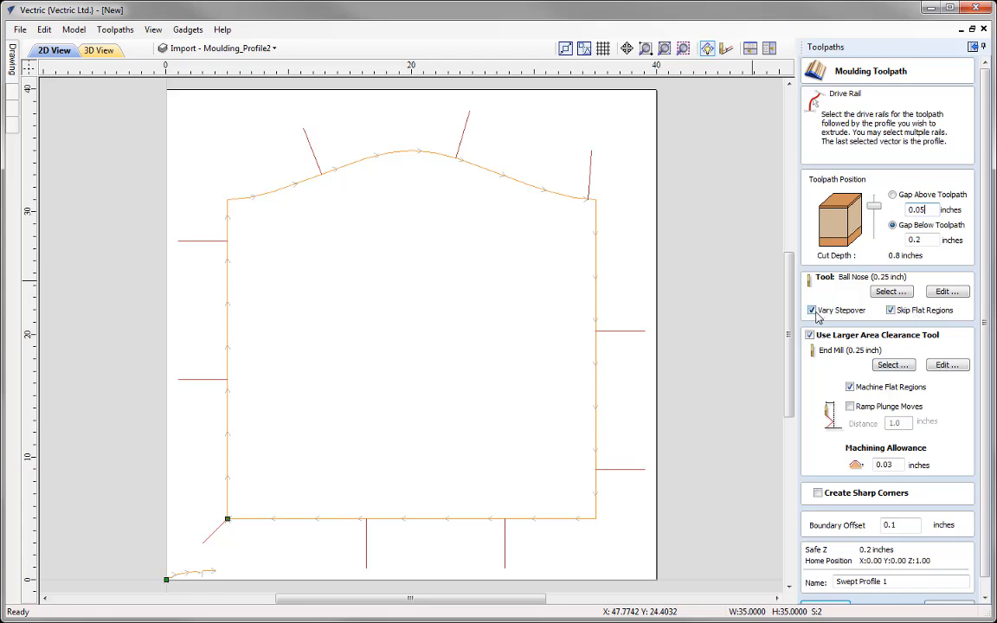
Calculate the moulding toolpath, preview all toolpaths on the material and undo that preview.
scroll(969, 372, "down", 1)
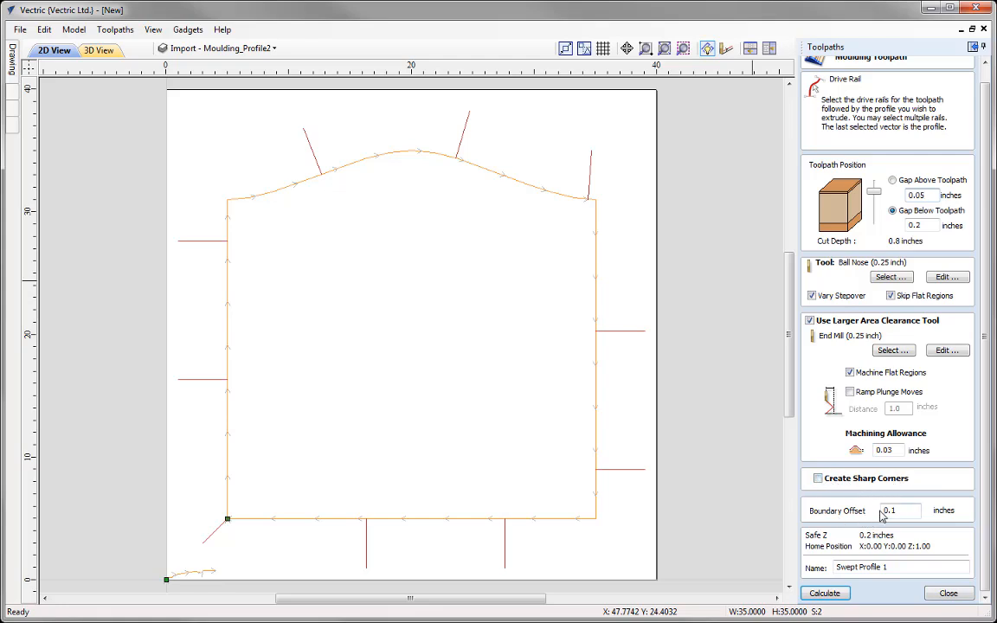
left_click(836, 596)
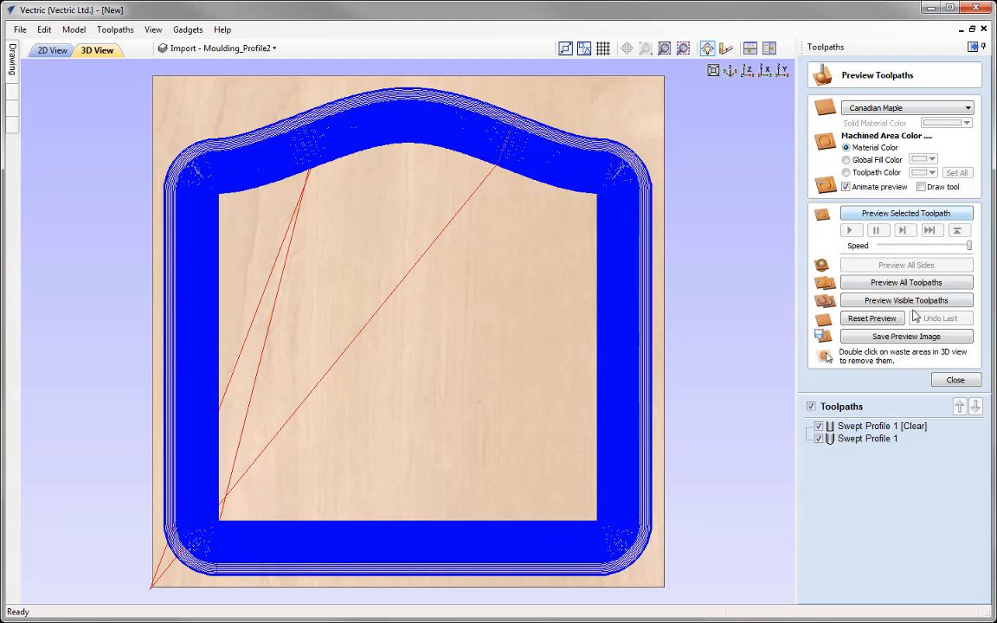
left_click(906, 282)
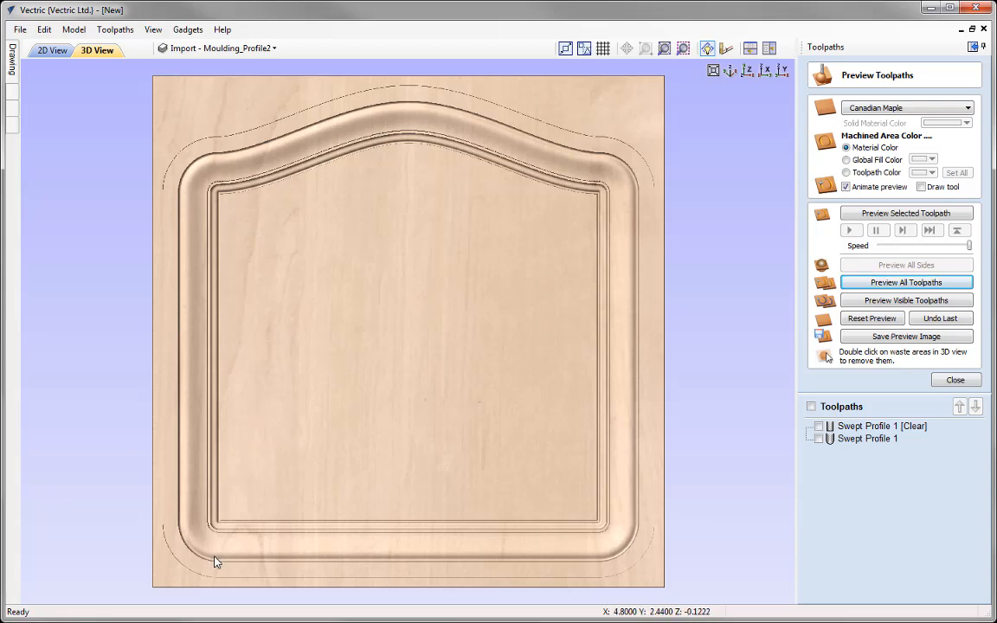
left_click(933, 321)
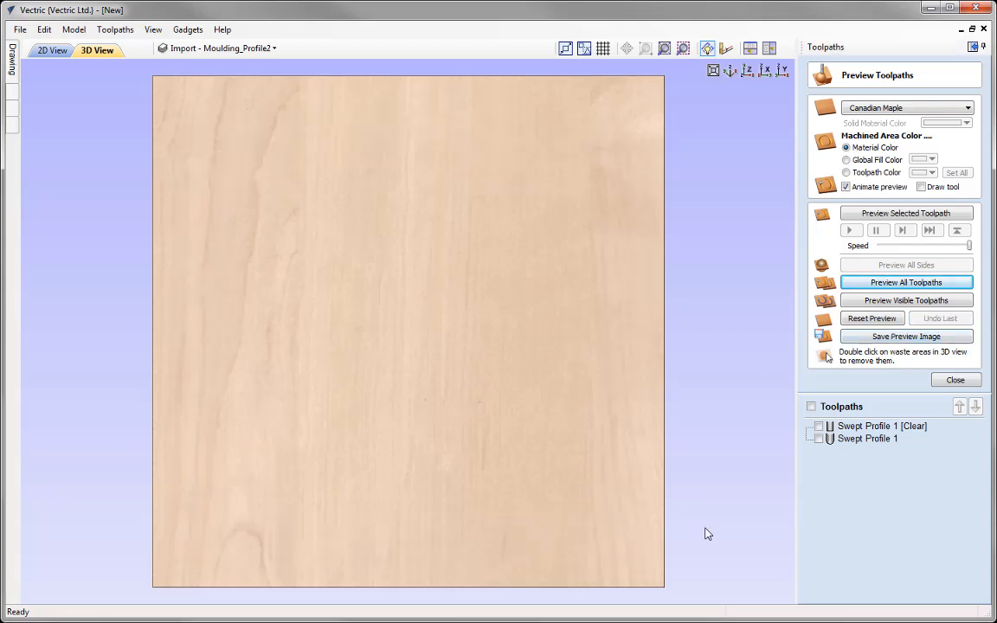
Reopen the moulding toolpath for editing, enable sharp corners and recalculate it.
double_click(870, 430)
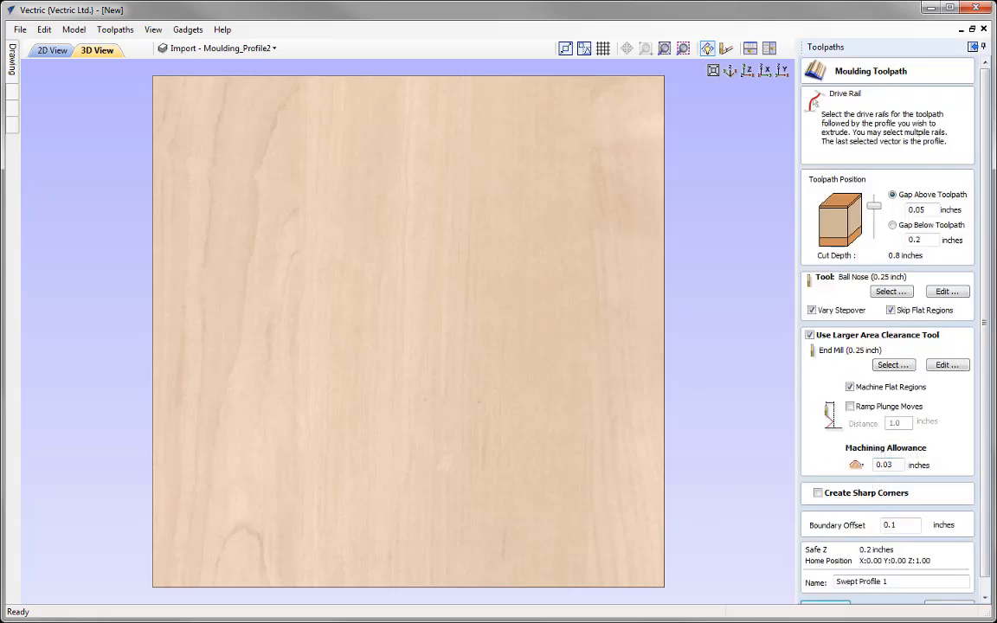
left_click(52, 50)
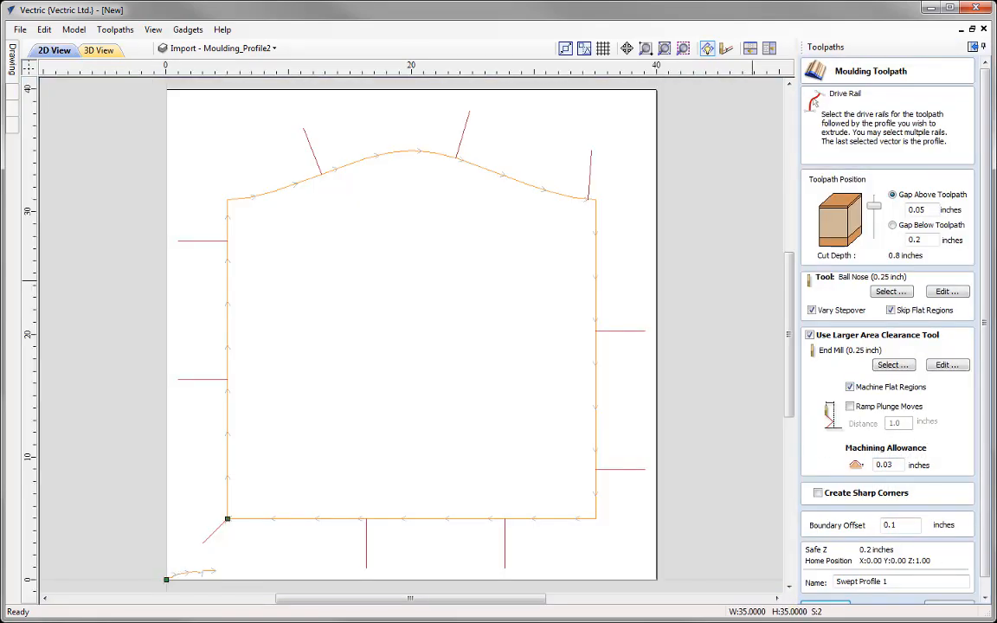
left_click(817, 495)
left_click_drag(985, 483, 986, 493)
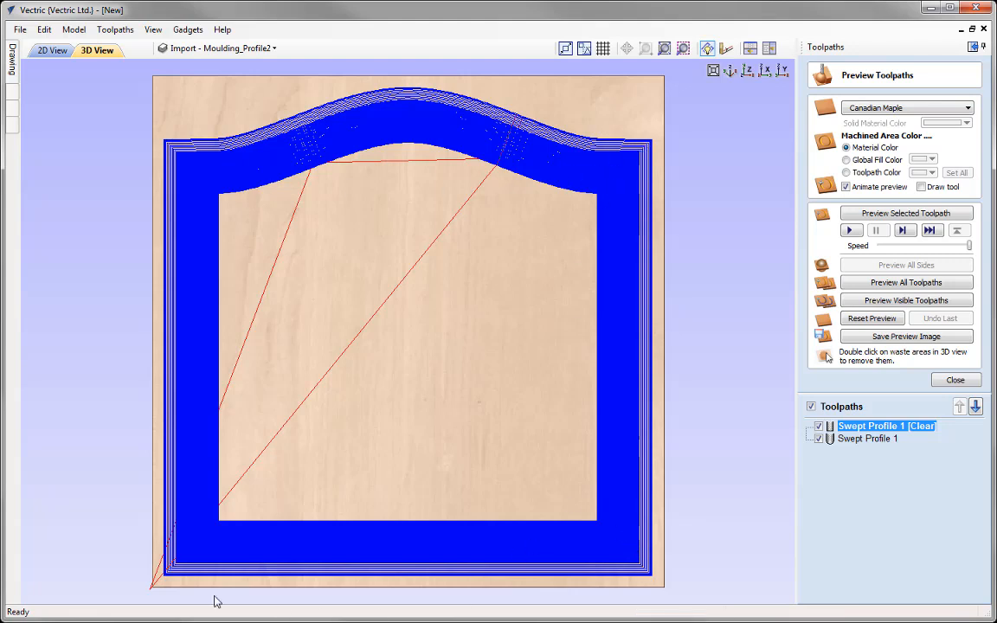
Preview all toolpaths and examine the sharp-cornered moulding around the arched panel from several angles.
left_click(906, 284)
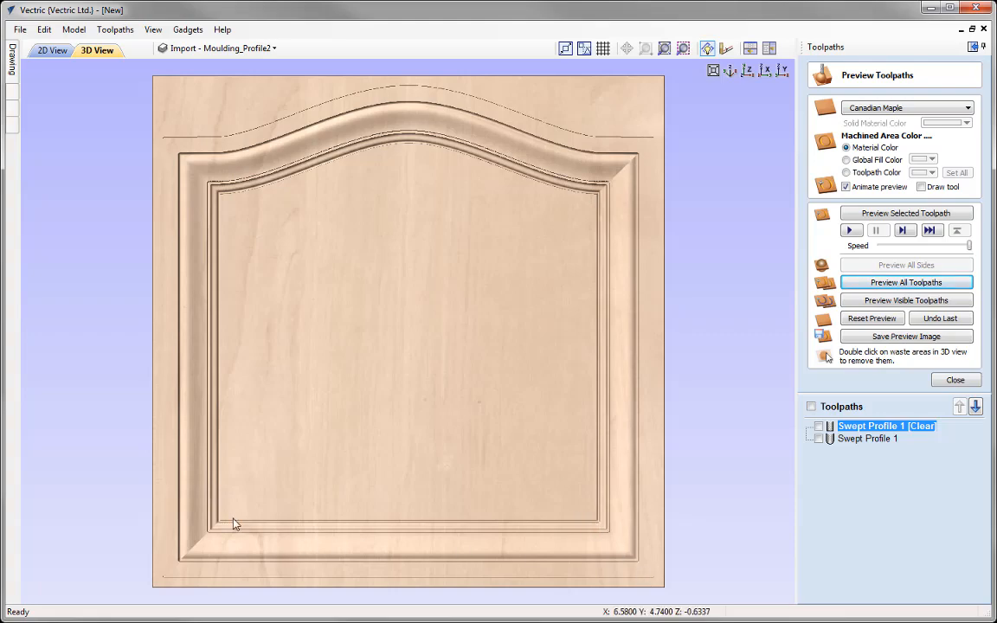
left_click_drag(311, 516, 279, 431)
left_click_drag(381, 377, 309, 455)
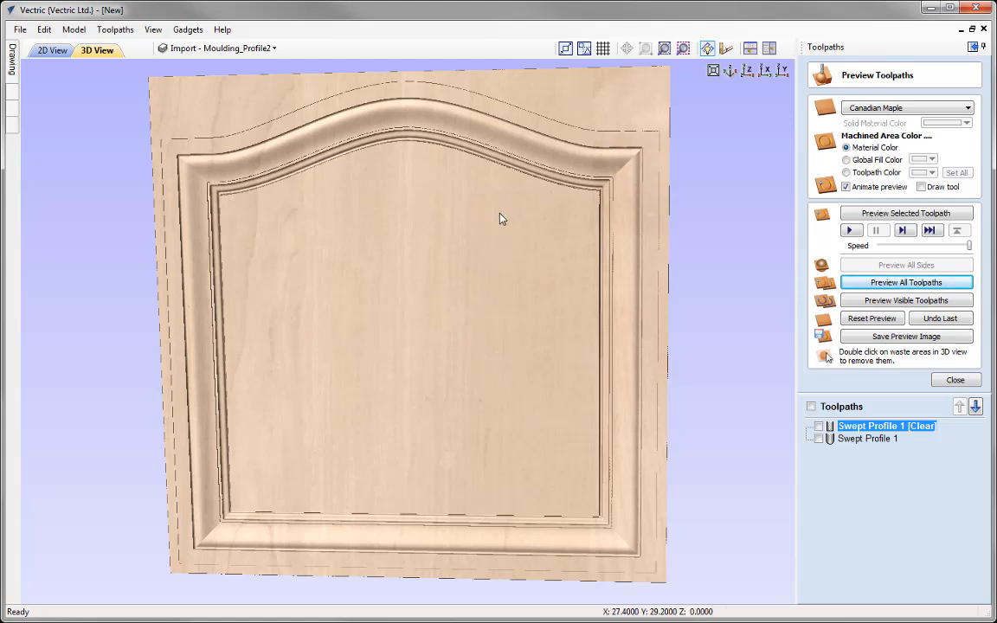
left_click_drag(408, 310, 416, 287)
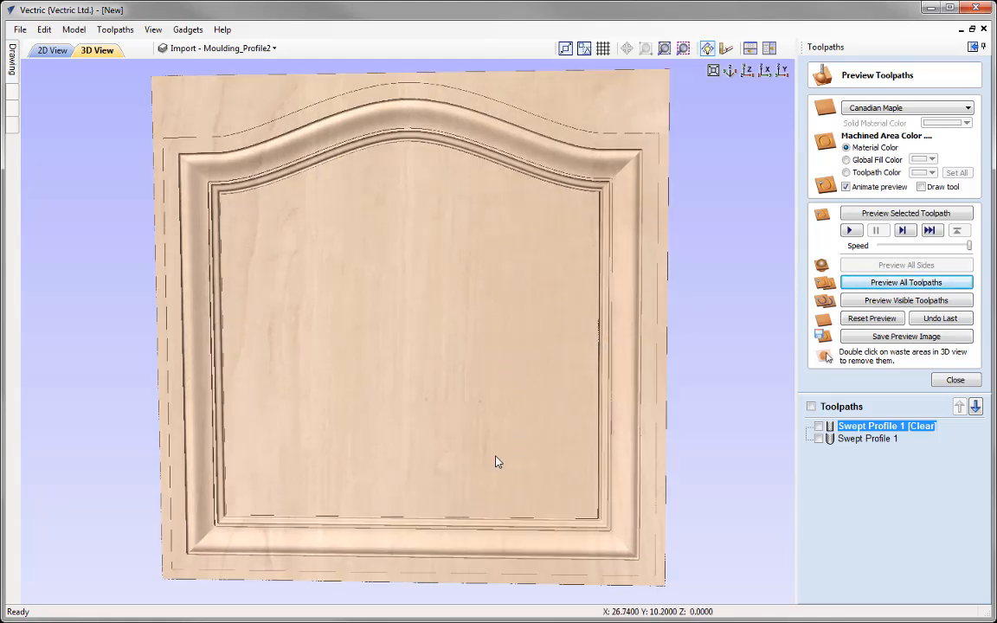
left_click_drag(496, 350, 199, 308)
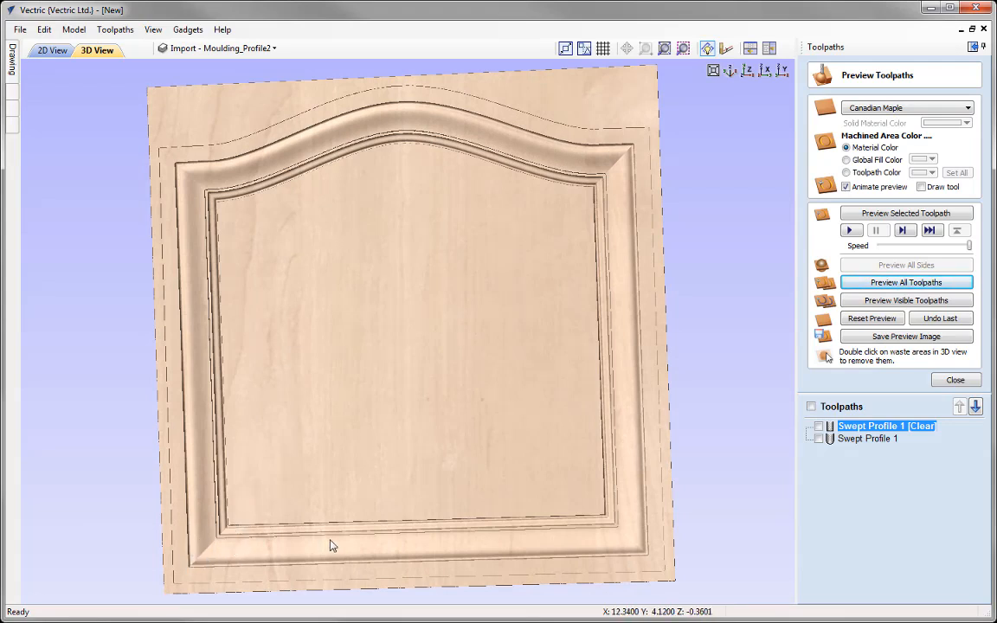
Show the 2D and 3D views side by side and reverse the profile's direction in the existing moulding toolpath.
left_click(773, 50)
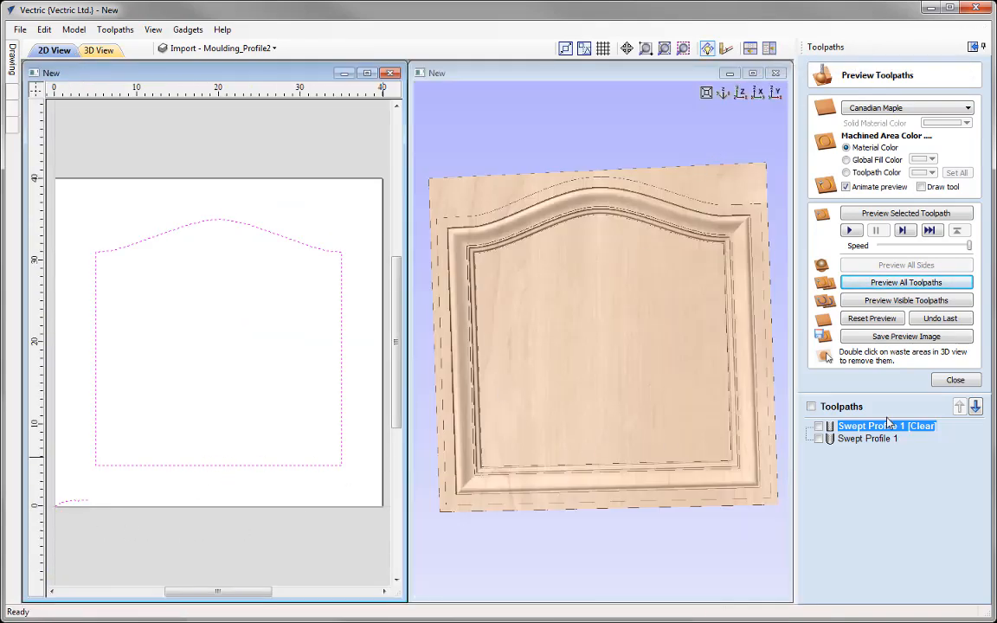
double_click(891, 427)
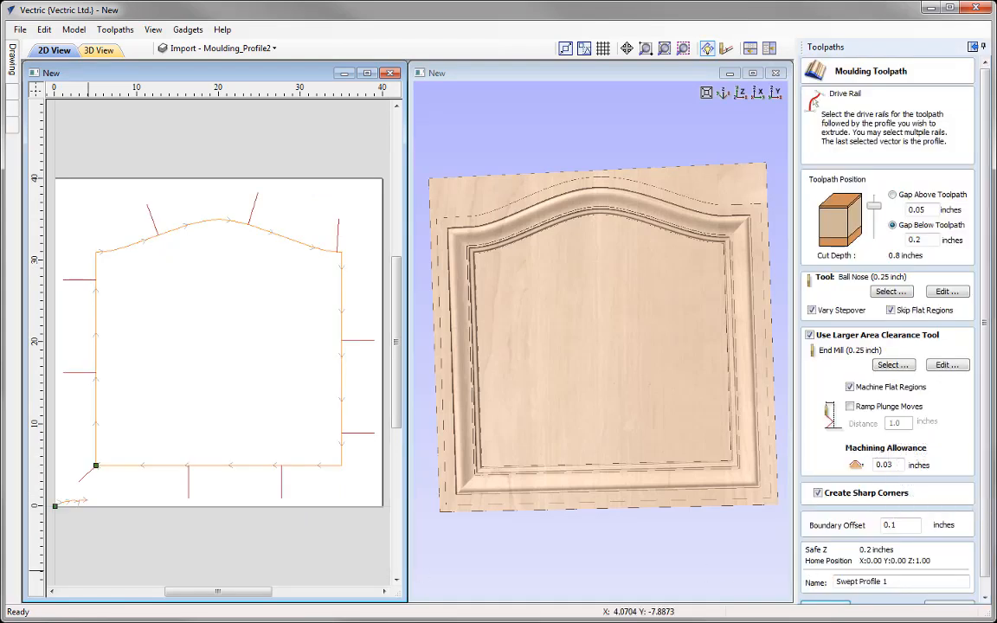
right_click(78, 506)
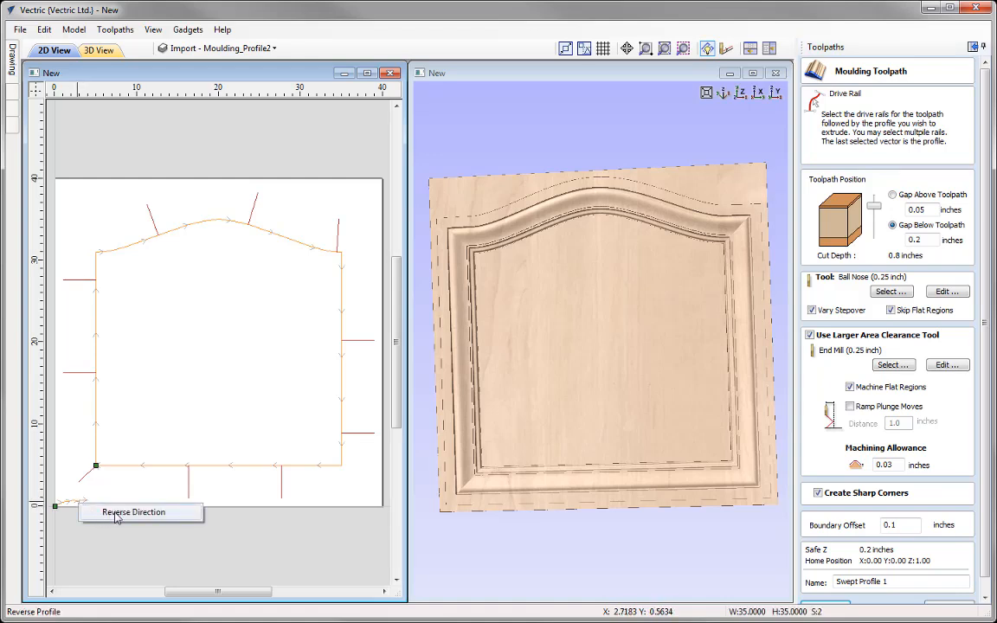
left_click(117, 514)
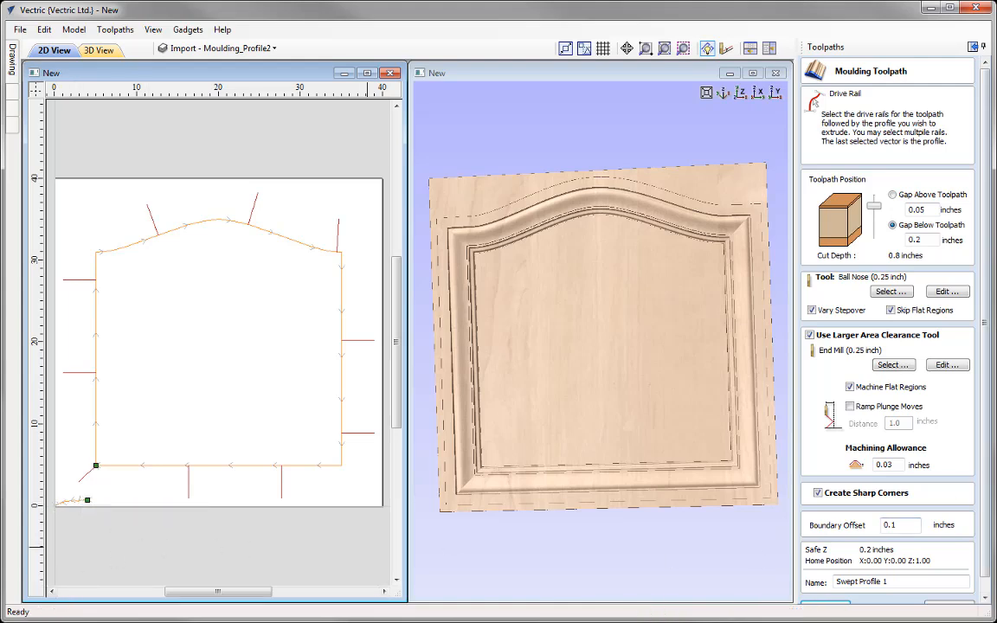
Recalculate the moulding toolpath with the reversed profile, preview all toolpaths and deselect the vectors.
scroll(991, 467, "down", 1)
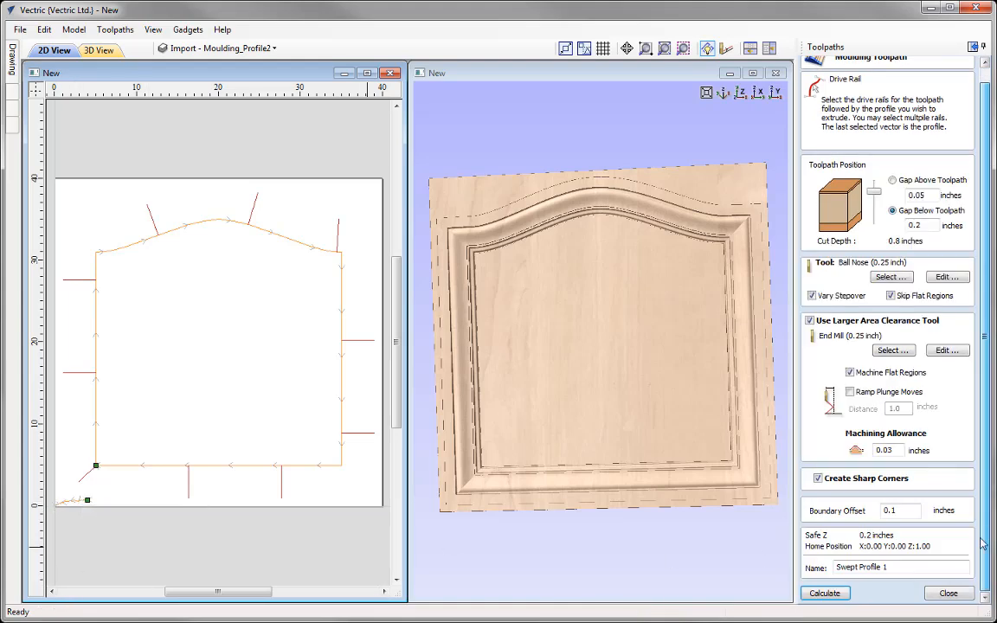
left_click(825, 593)
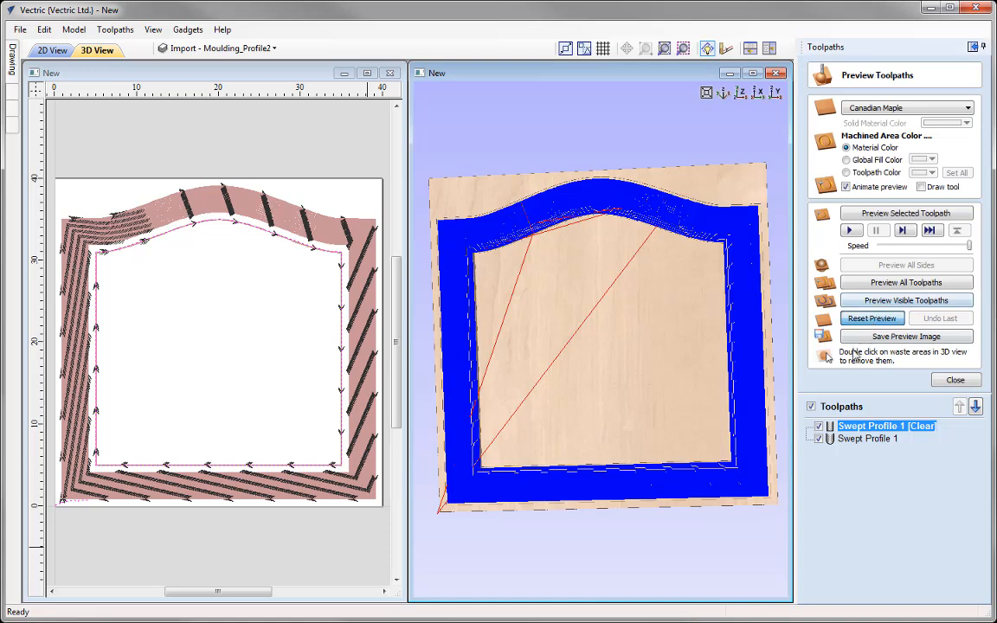
left_click(906, 283)
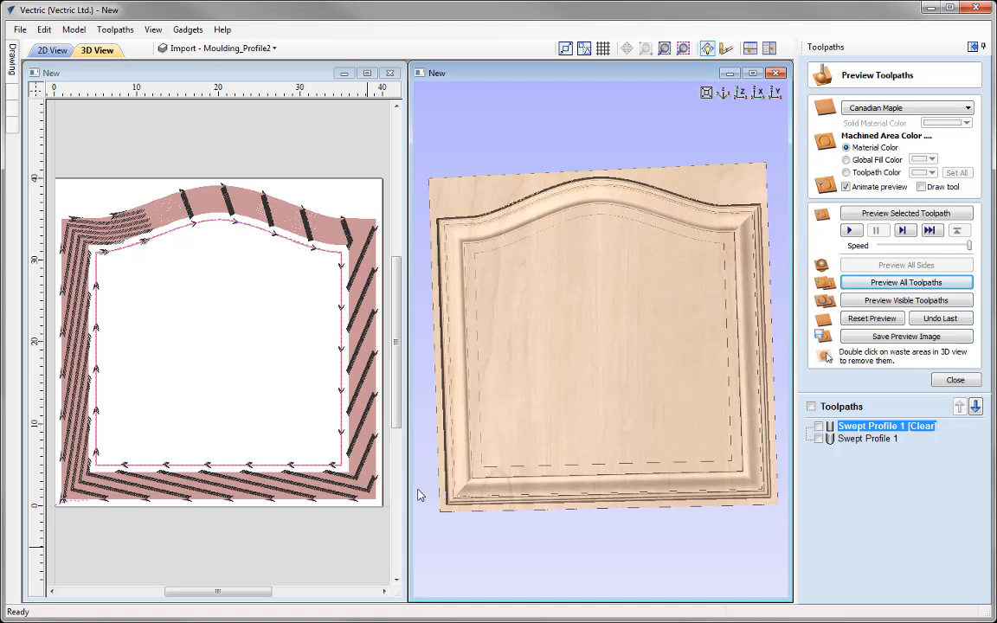
left_click(58, 171)
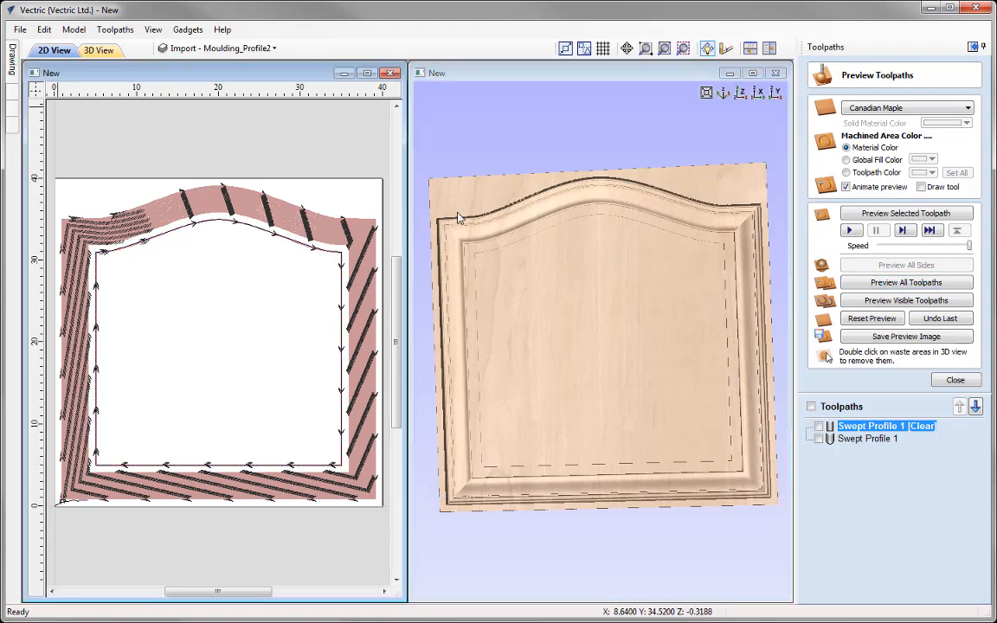
Reset the machining preview, hide all toolpaths and close the preview.
left_click(810, 407)
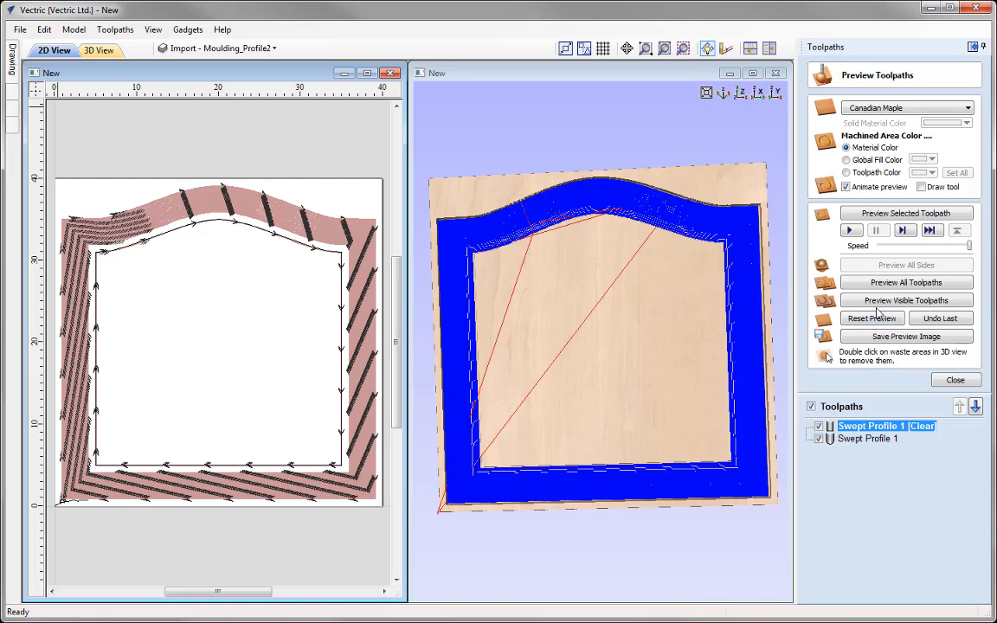
left_click(874, 318)
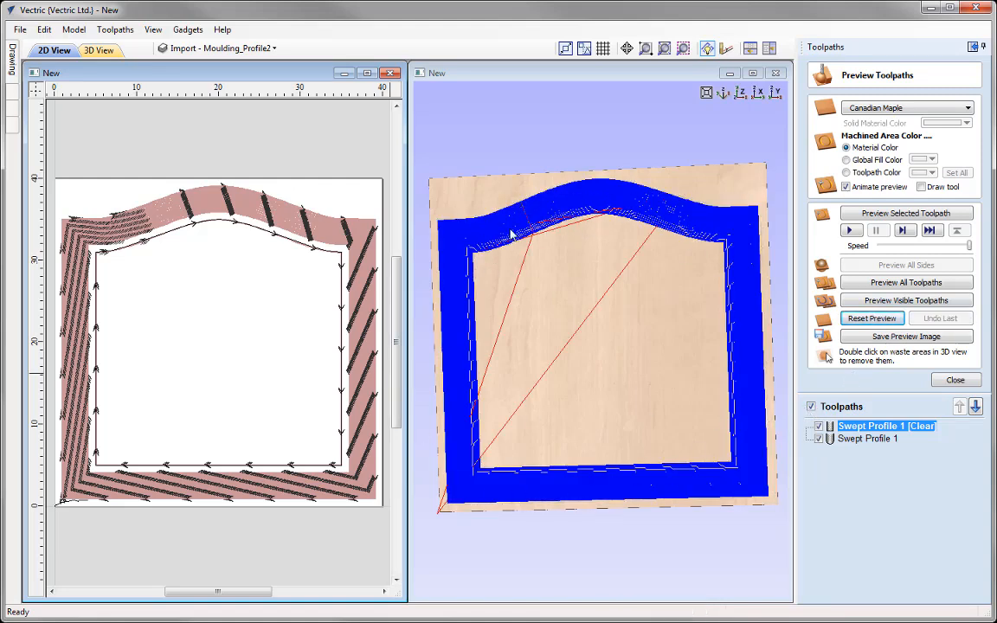
left_click(811, 407)
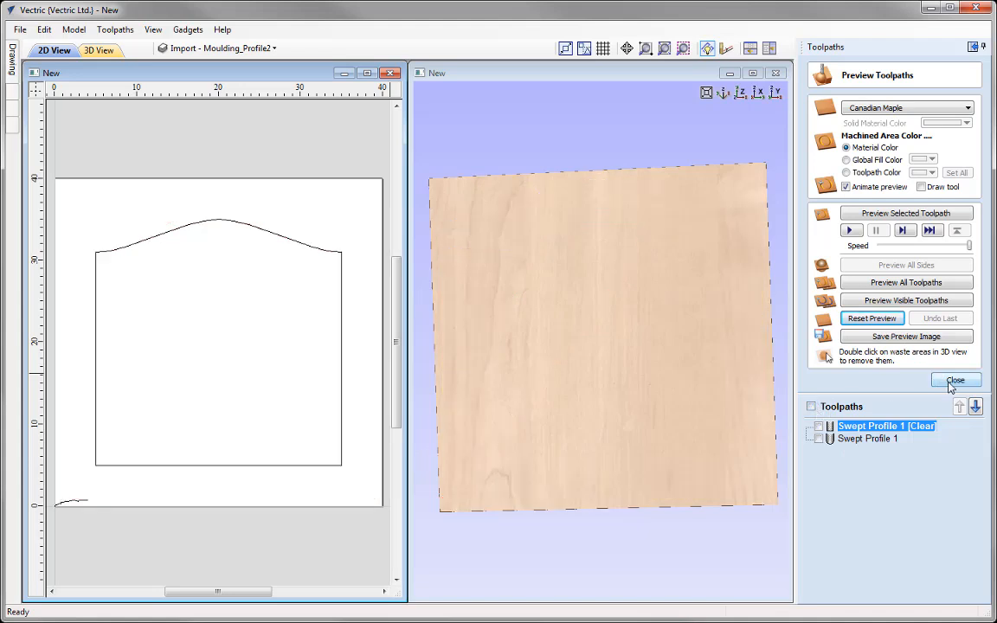
left_click(955, 381)
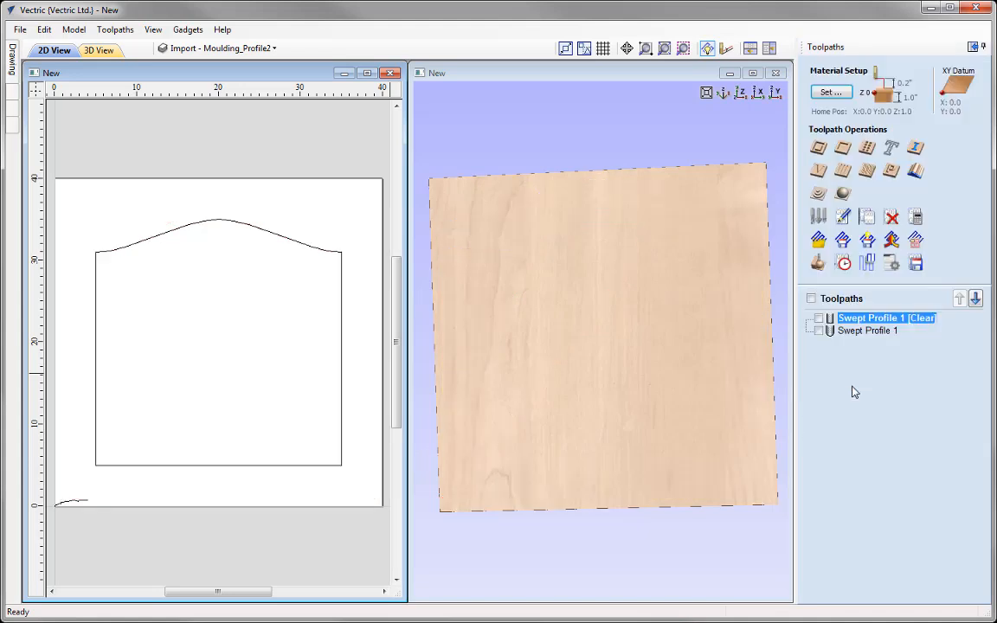
Offset the arched panel outline outwards by 4.0 inches with sharp corners, keeping the original and selecting the new vector.
left_click(972, 48)
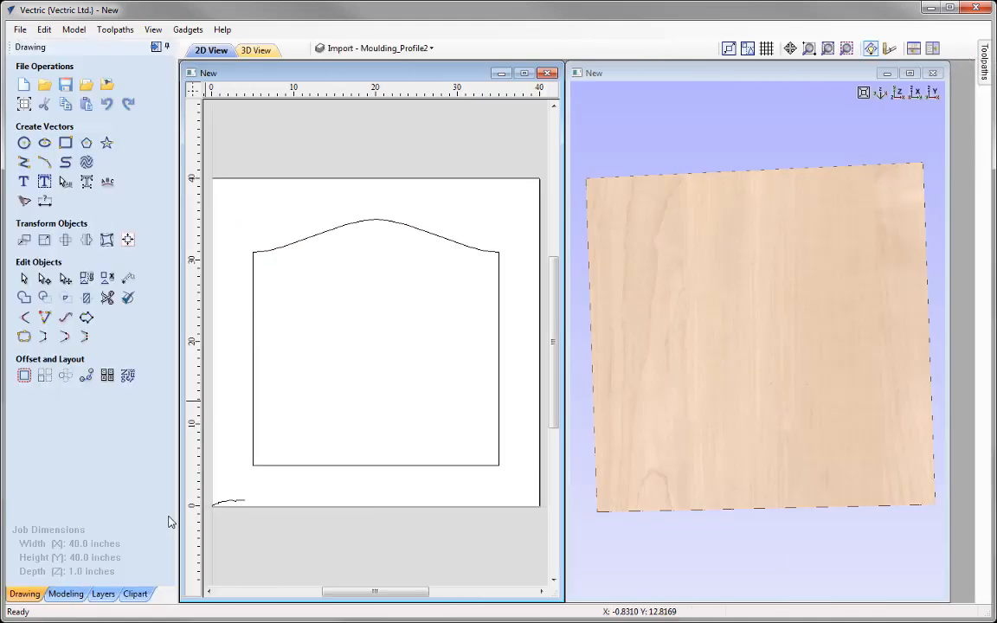
left_click(294, 465)
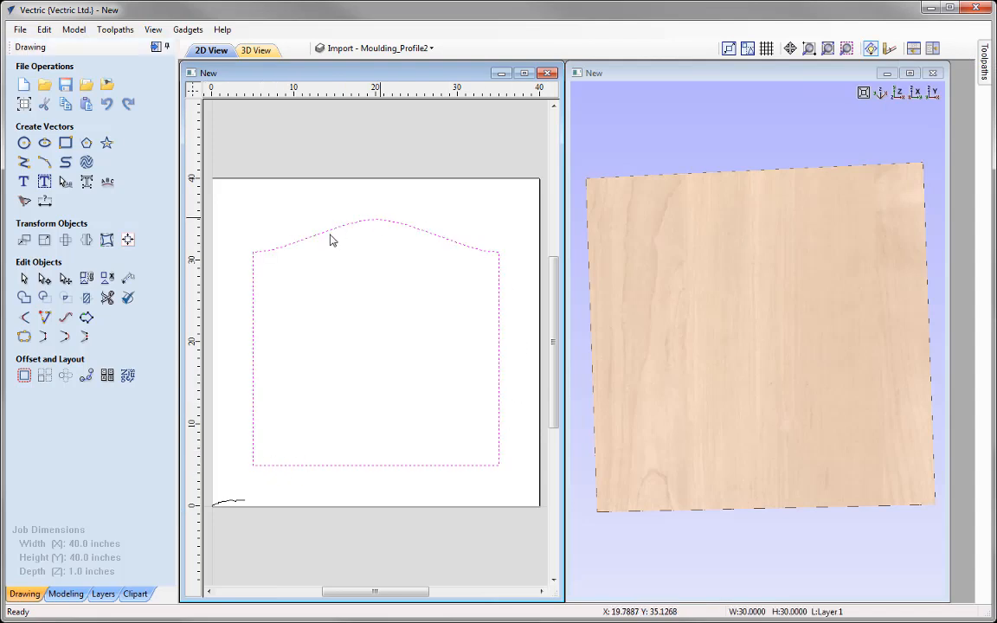
left_click(24, 375)
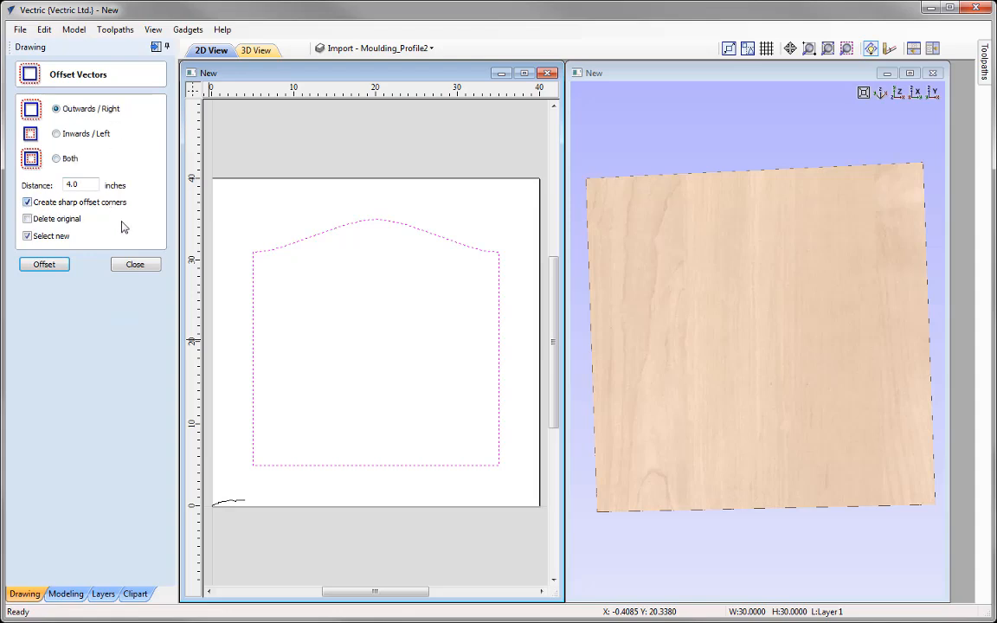
left_click(45, 264)
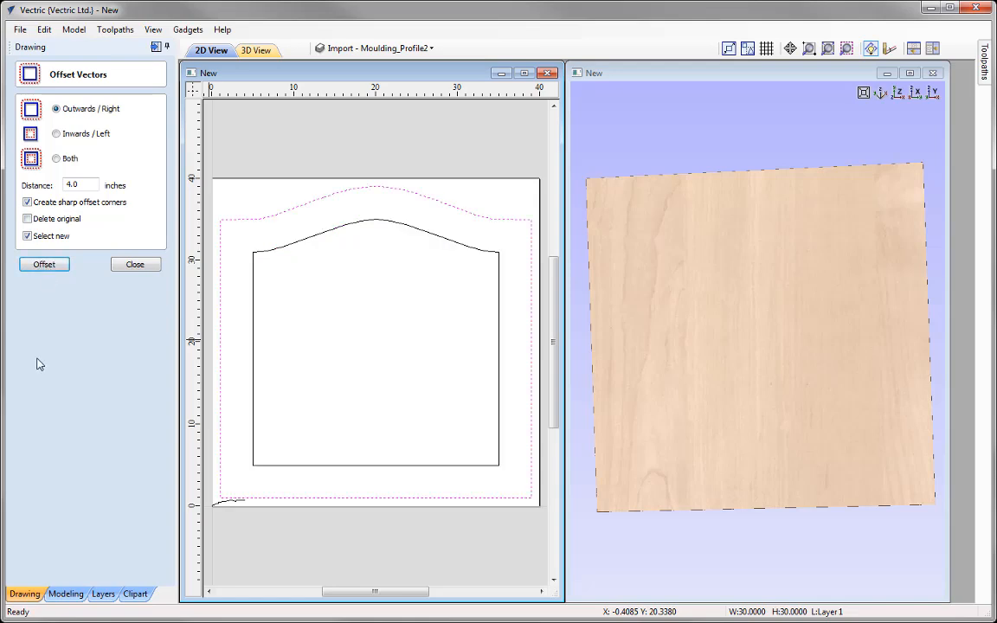
left_click(135, 265)
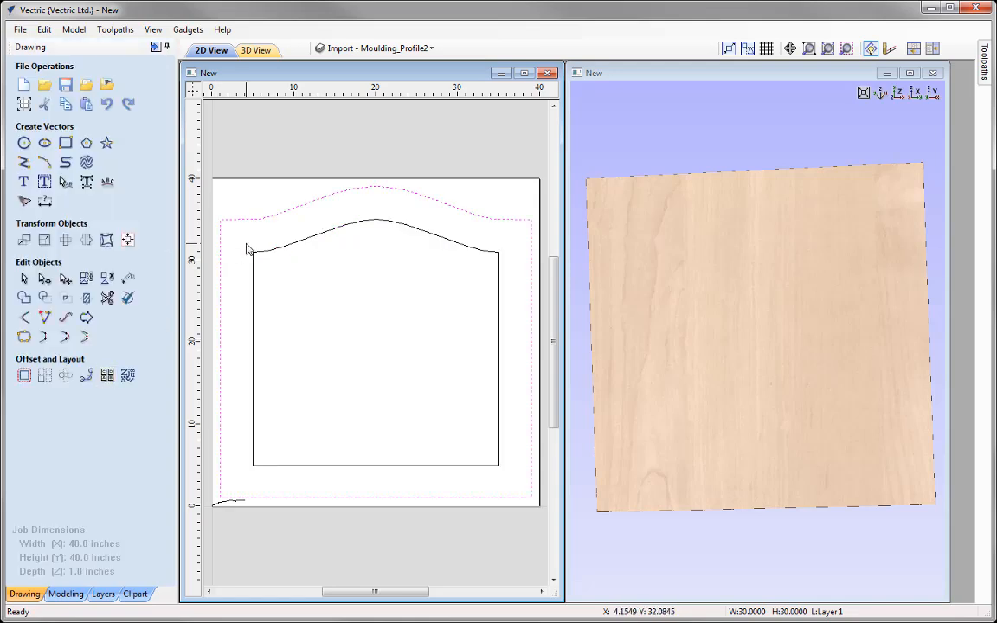
Calculate an outside 2D profile toolpath, Profile 1, around both arched outlines with a 1 inch cut depth and the 0.25 inch end mill.
left_click(391, 227, "shift")
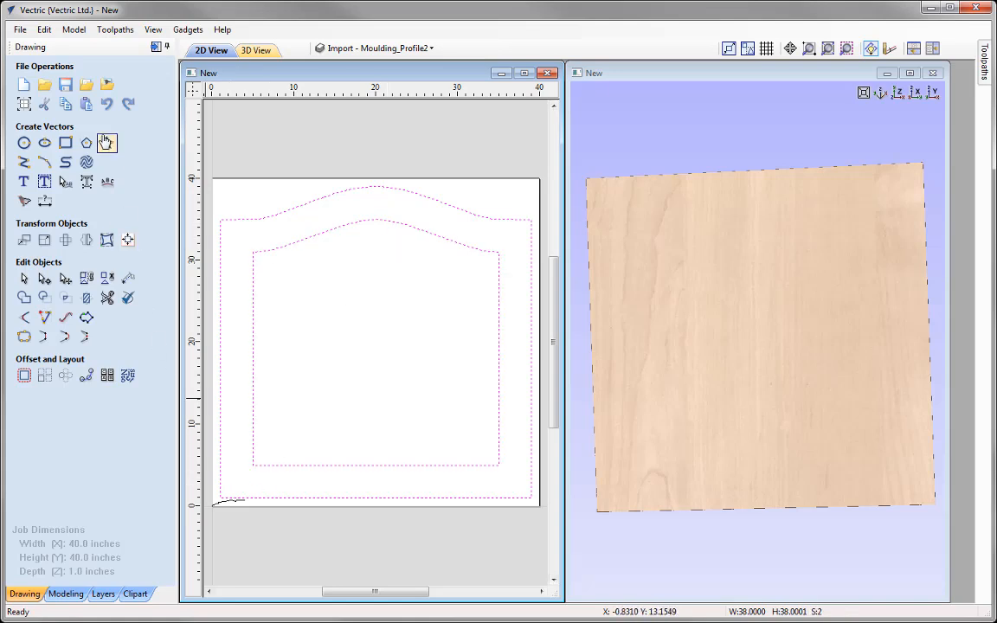
left_click(155, 48)
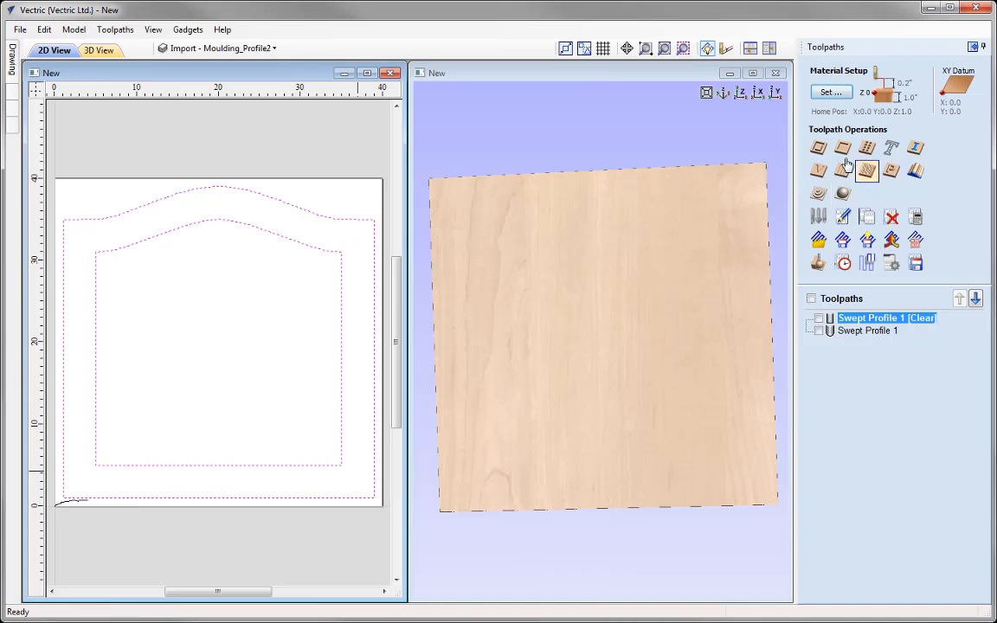
left_click(820, 151)
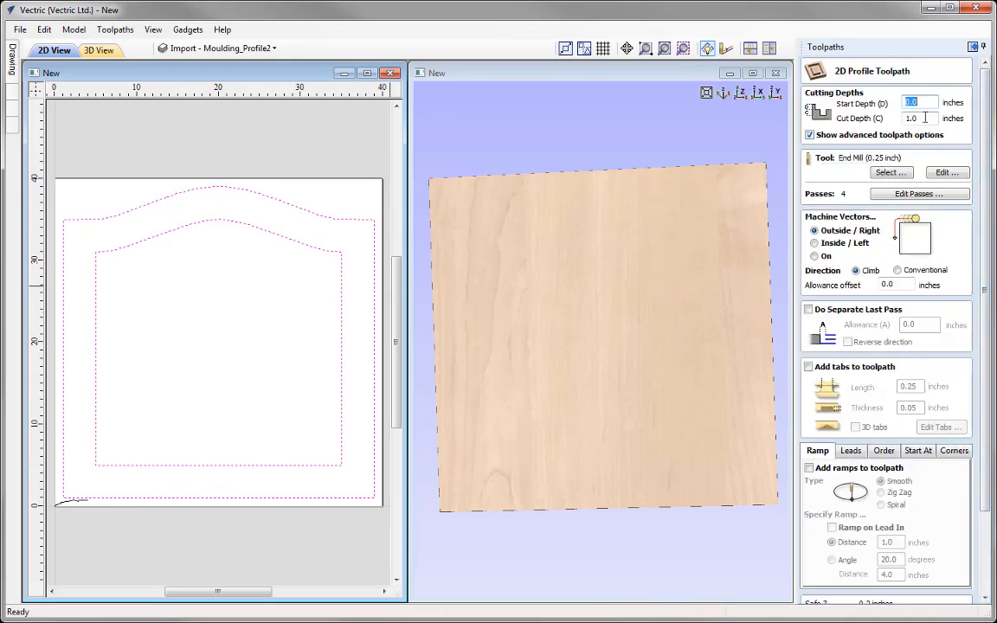
key("Tab")
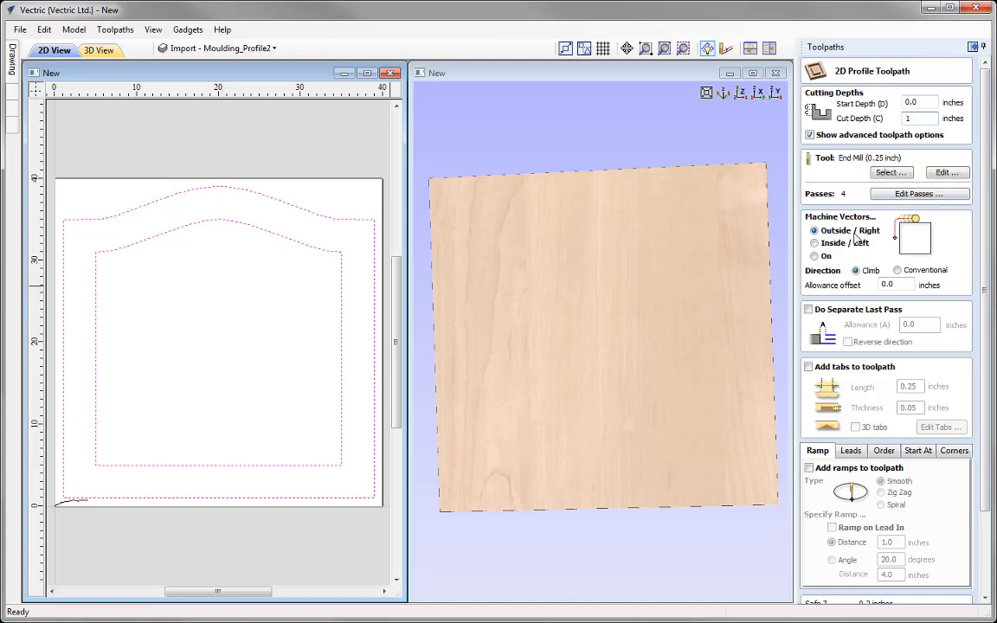
scroll(982, 266, "down", 3)
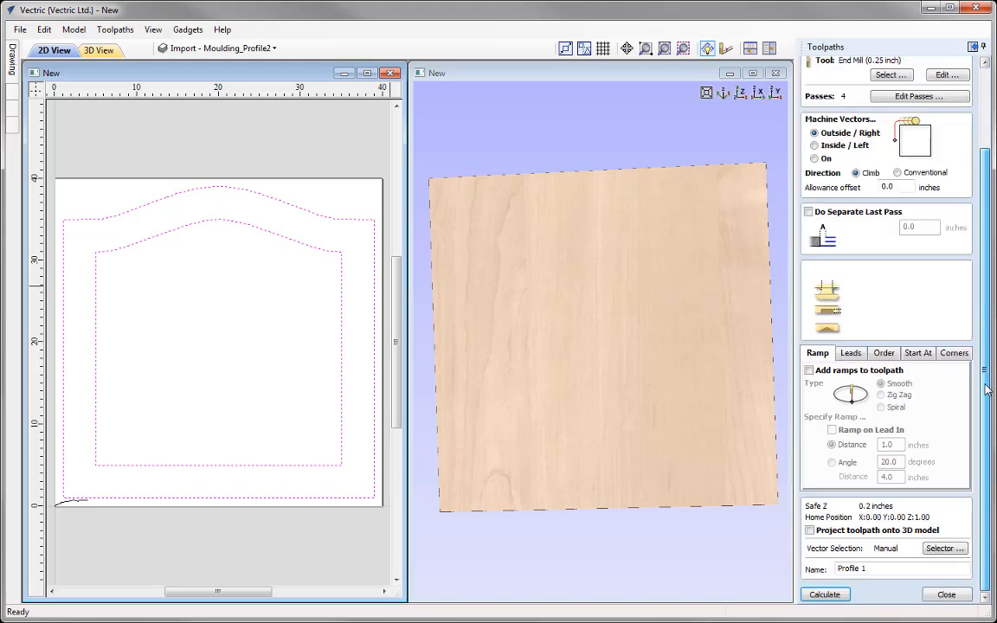
left_click(824, 595)
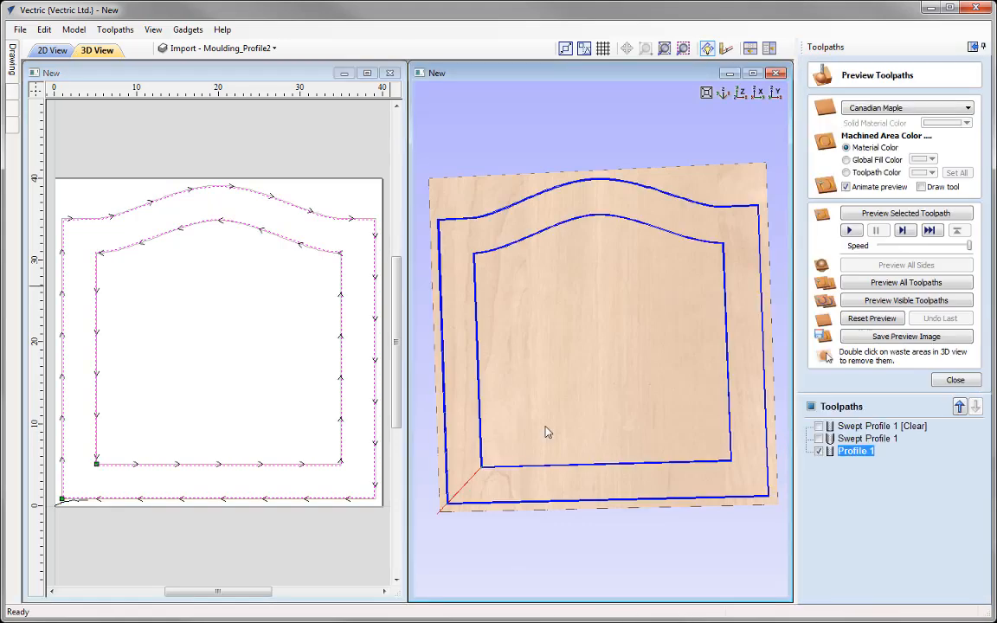
Preview all toolpaths and remove the waste material inside and outside the moulded frame.
left_click(906, 283)
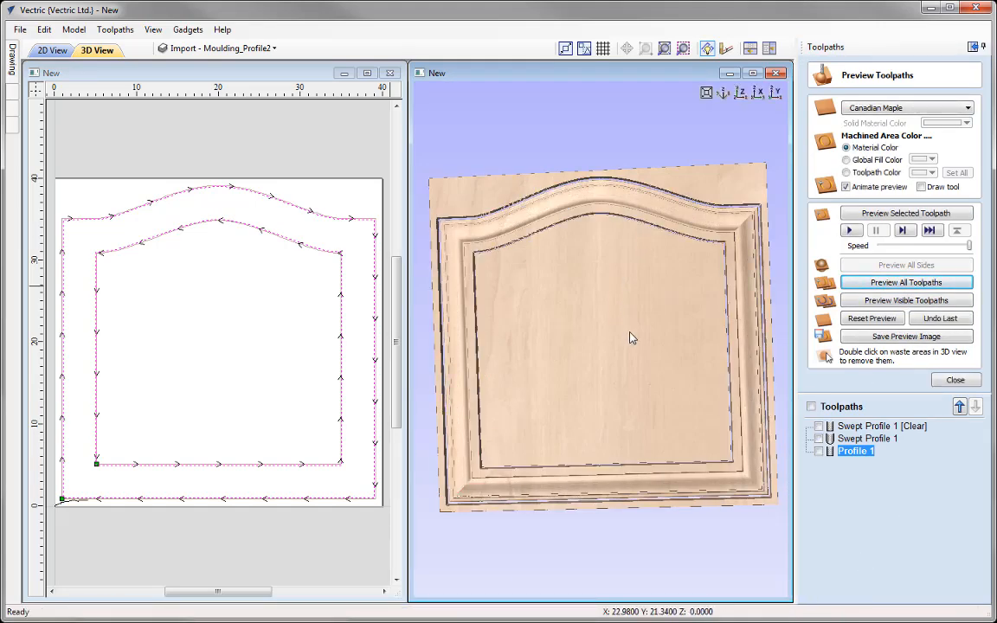
left_click_drag(632, 338, 556, 273)
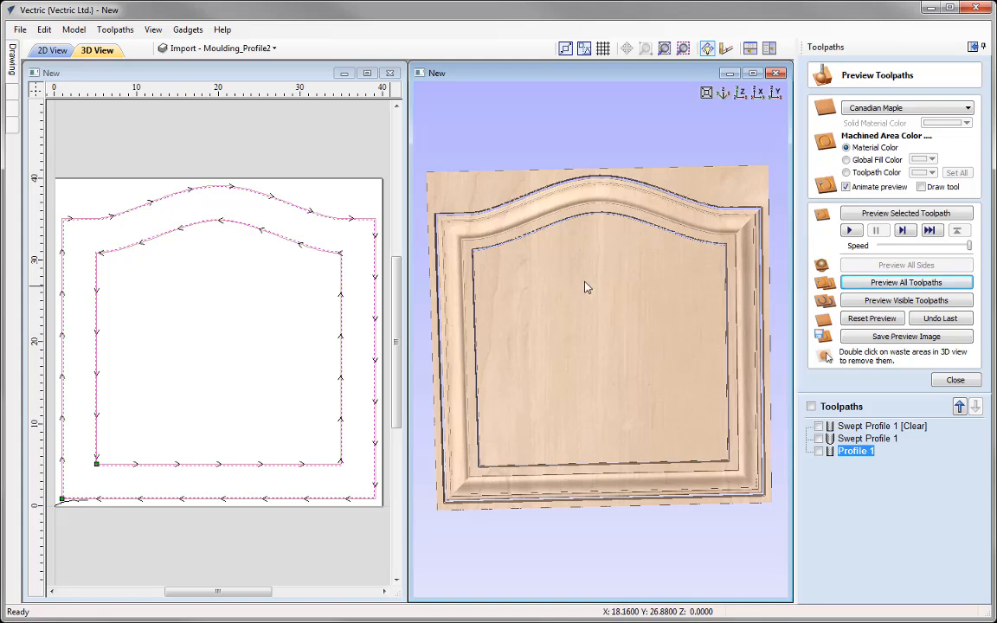
double_click(585, 285)
double_click(473, 189)
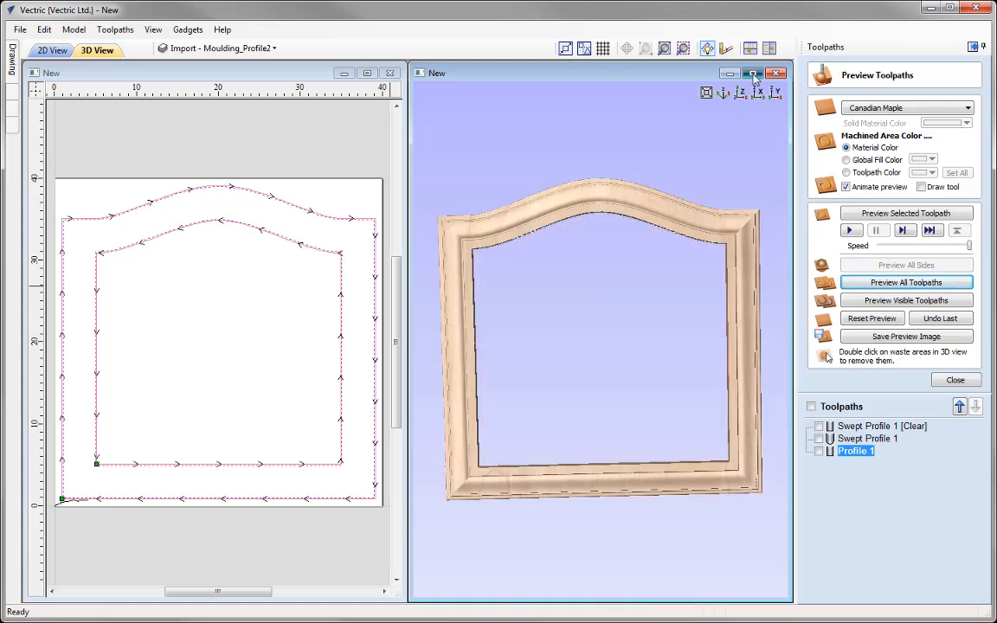
Maximize the 3D view and examine the cut-out arched frame at an angle and in the isometric view.
left_click(752, 73)
left_click_drag(433, 485, 705, 96)
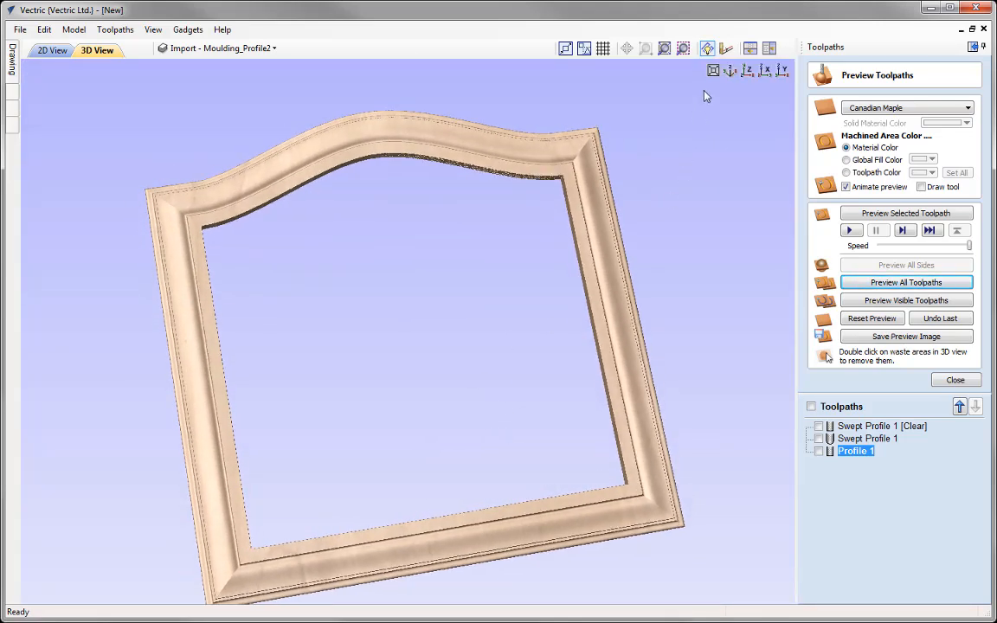
left_click(729, 72)
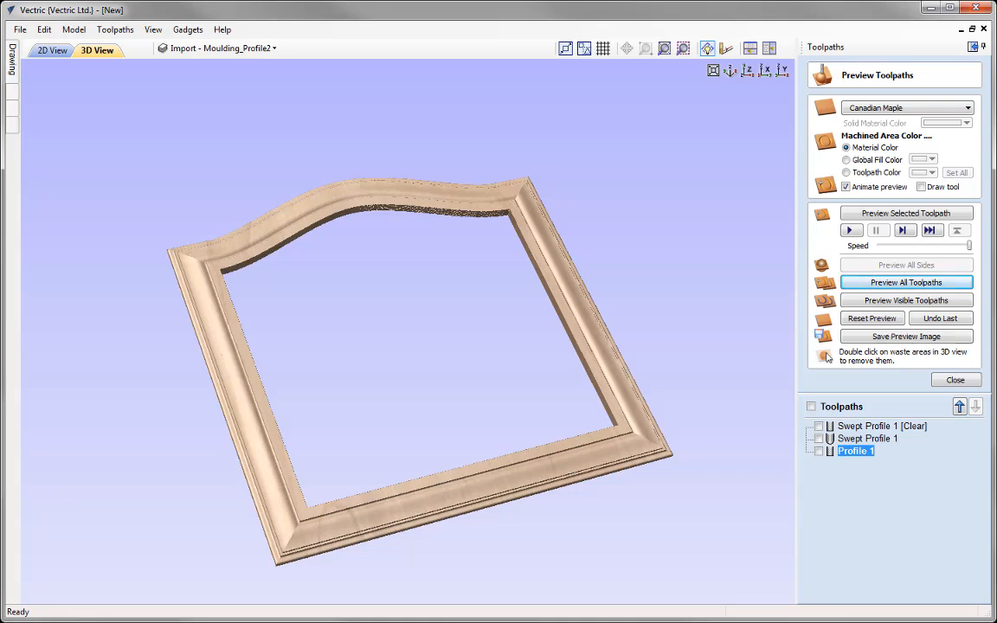
Save the job as Moulding_Toolpath_Example_3_2.5D_Toolpaths.crv in the Moulding_Toolpath_FILES folder.
left_click(20, 29)
left_click(56, 104)
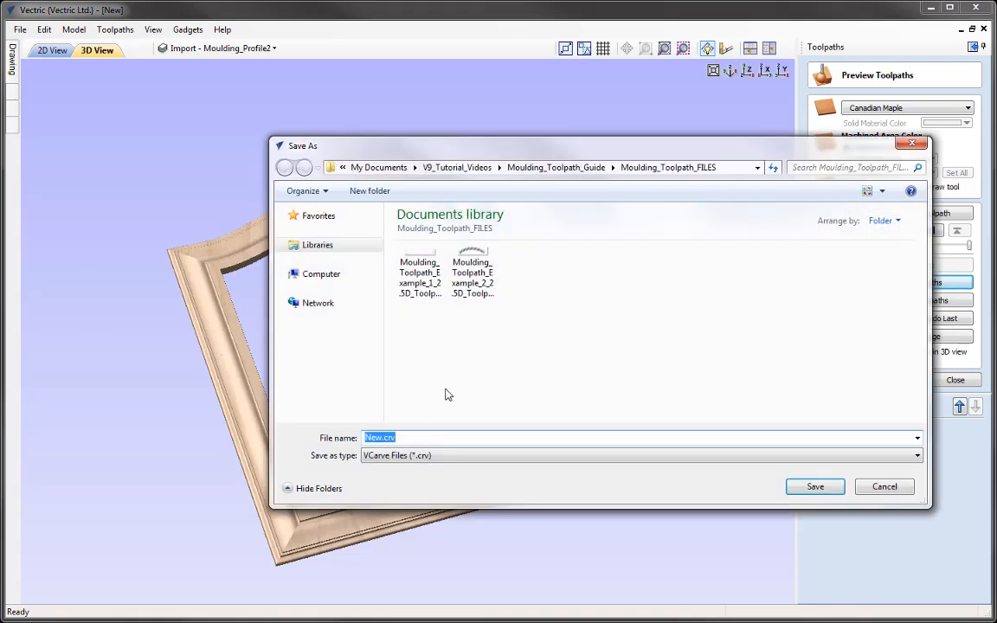
left_click(473, 273)
double_click(475, 437)
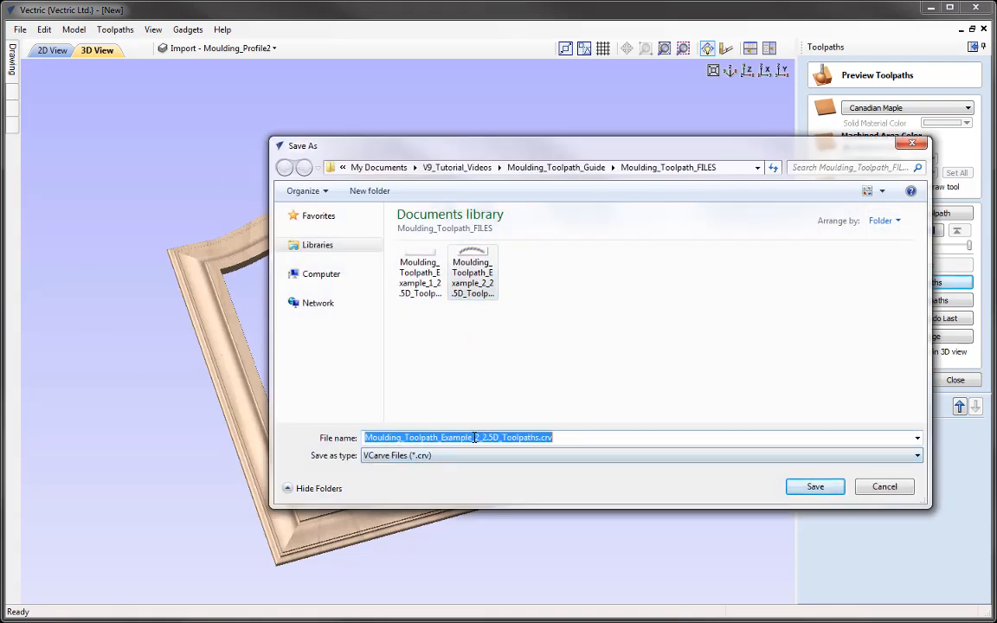
left_click(475, 437)
key("Delete")
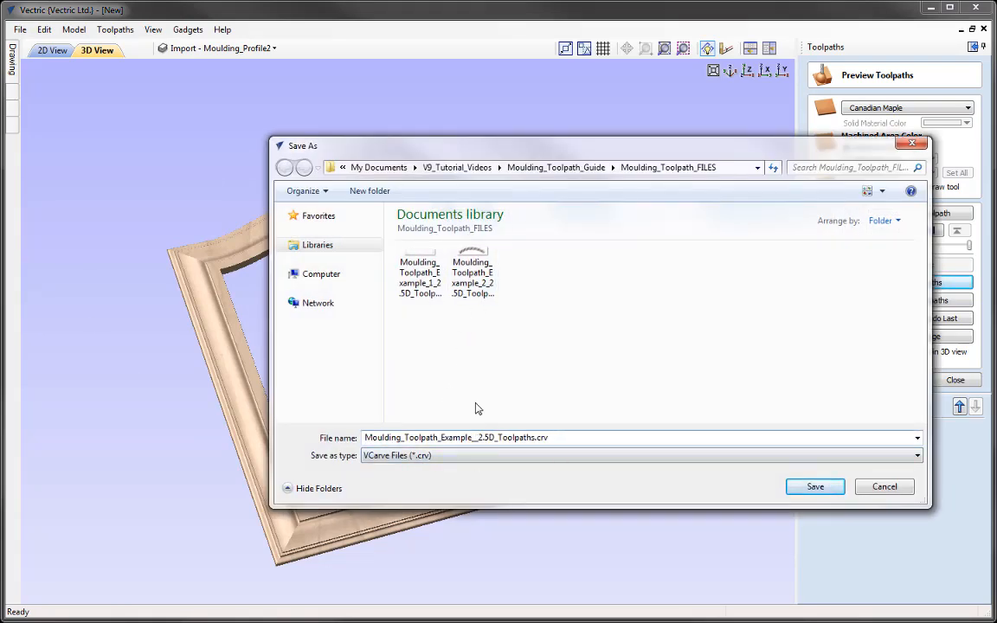
type("3")
left_click(815, 486)
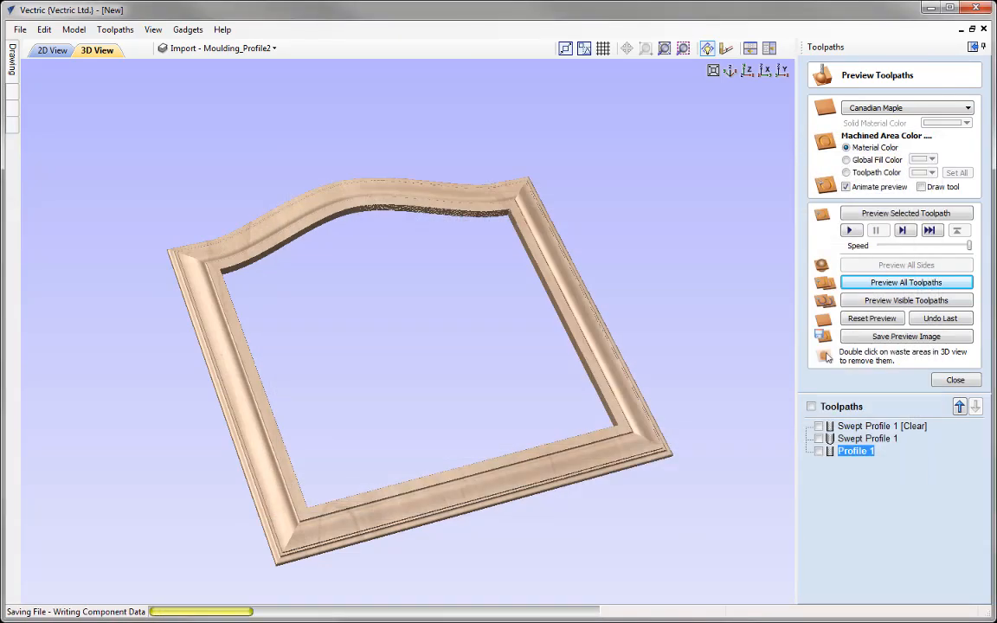